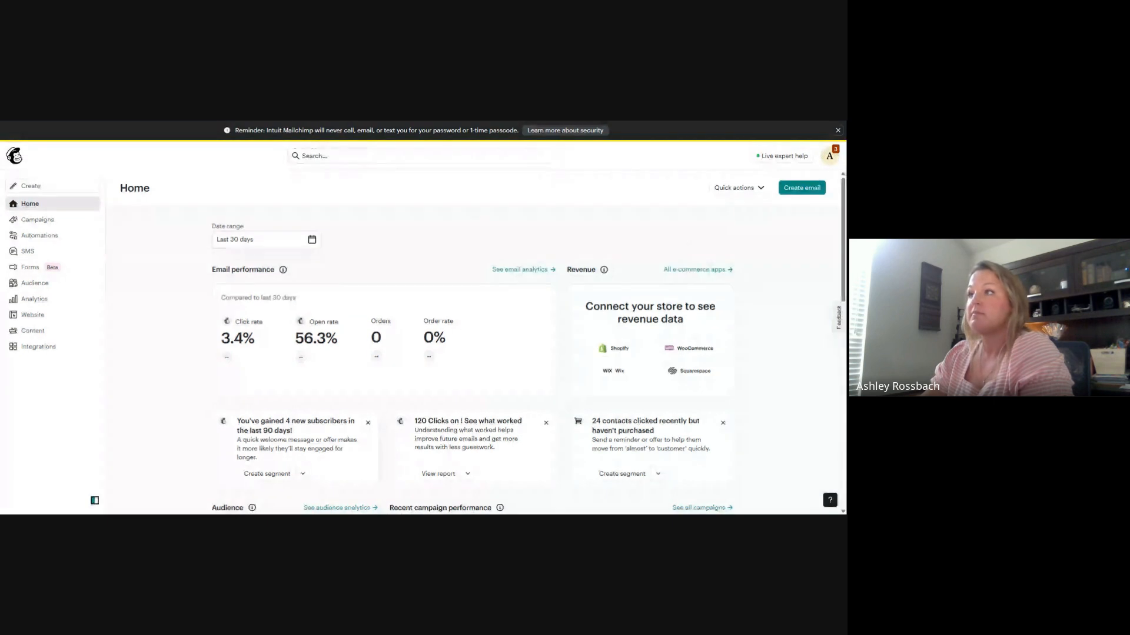
# Step: Open the email report for the "Spoiler: Fall Is Not Here Yet" campaign from recent campaign performance and dismiss the payment notice
pyautogui.scroll(-3, 689, 245)
pyautogui.scroll(3, 690, 245)
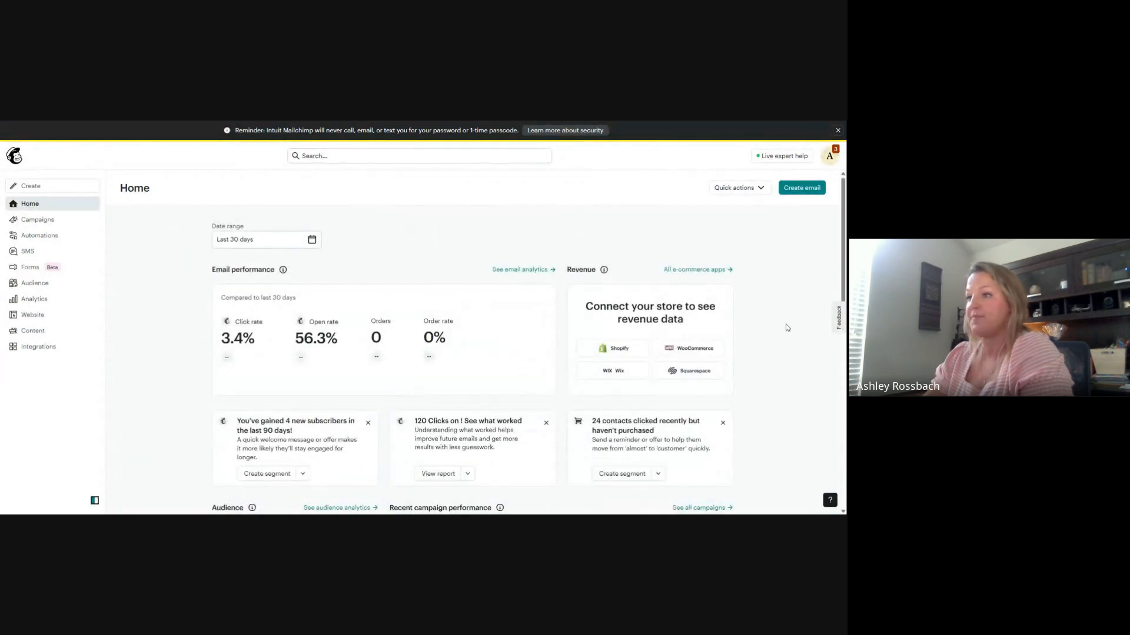
pyautogui.scroll(-5, 743, 323)
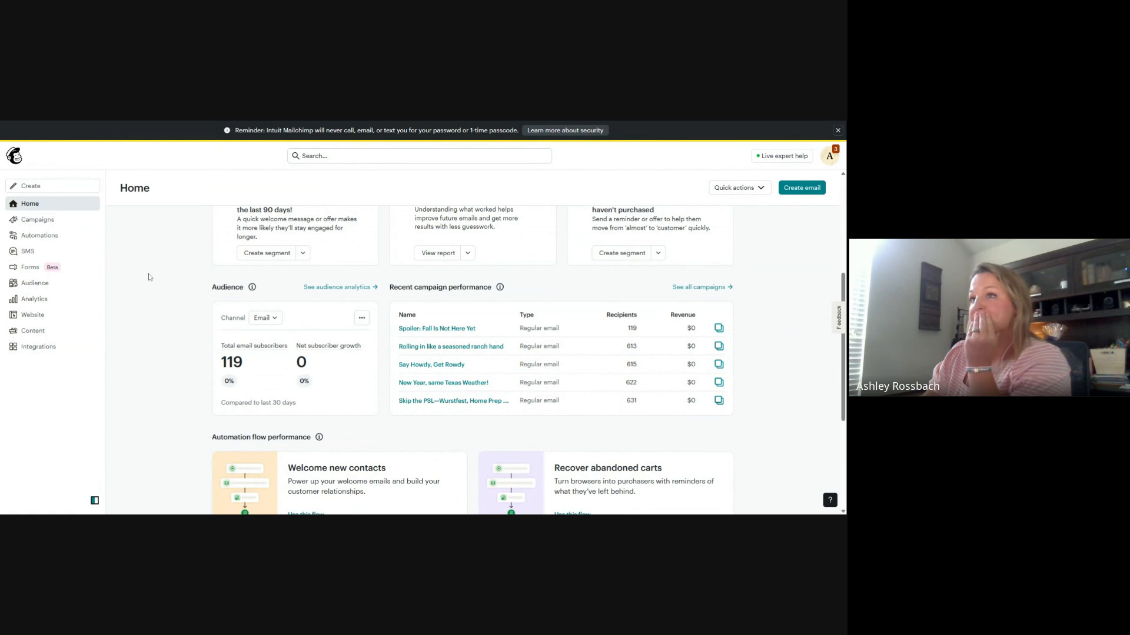
pyautogui.scroll(4, 148, 274)
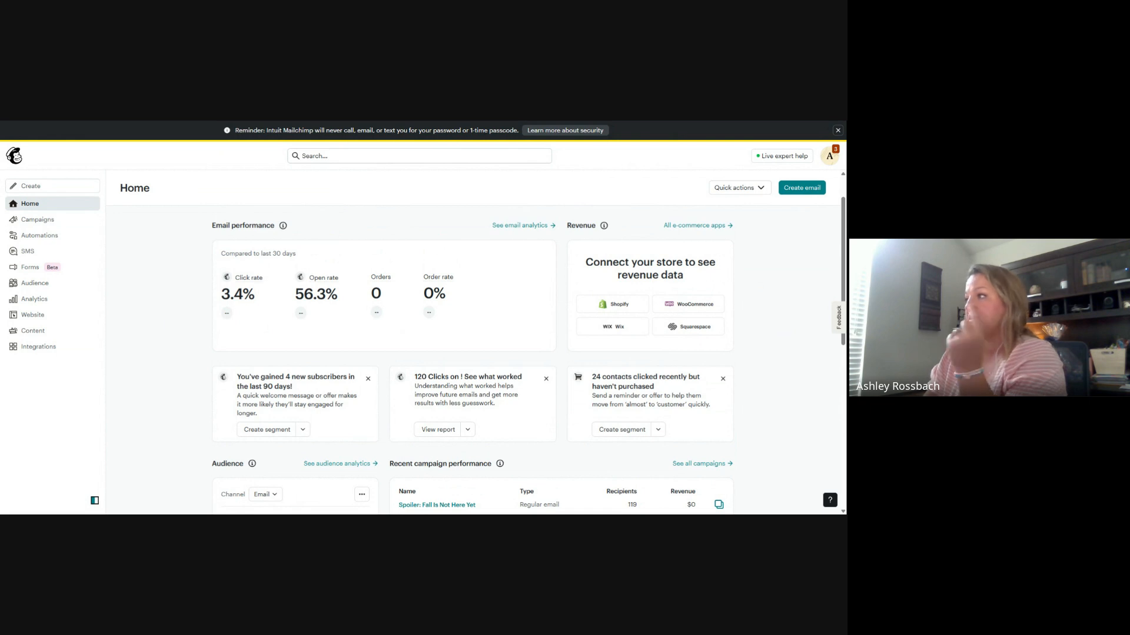
pyautogui.scroll(-4, 185, 316)
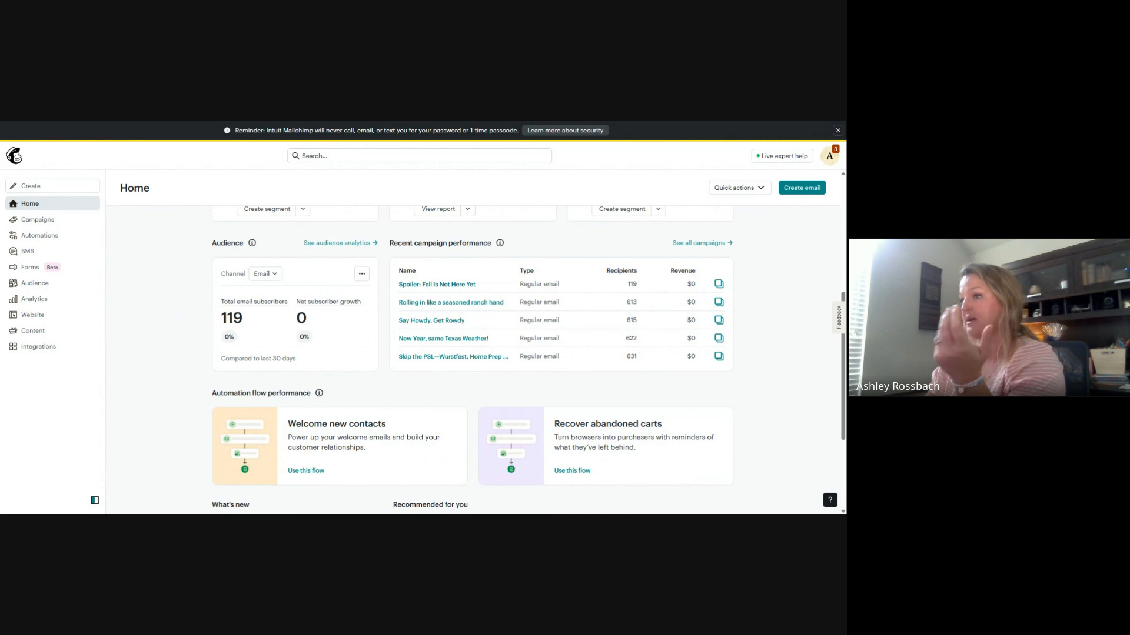
pyautogui.click(426, 287)
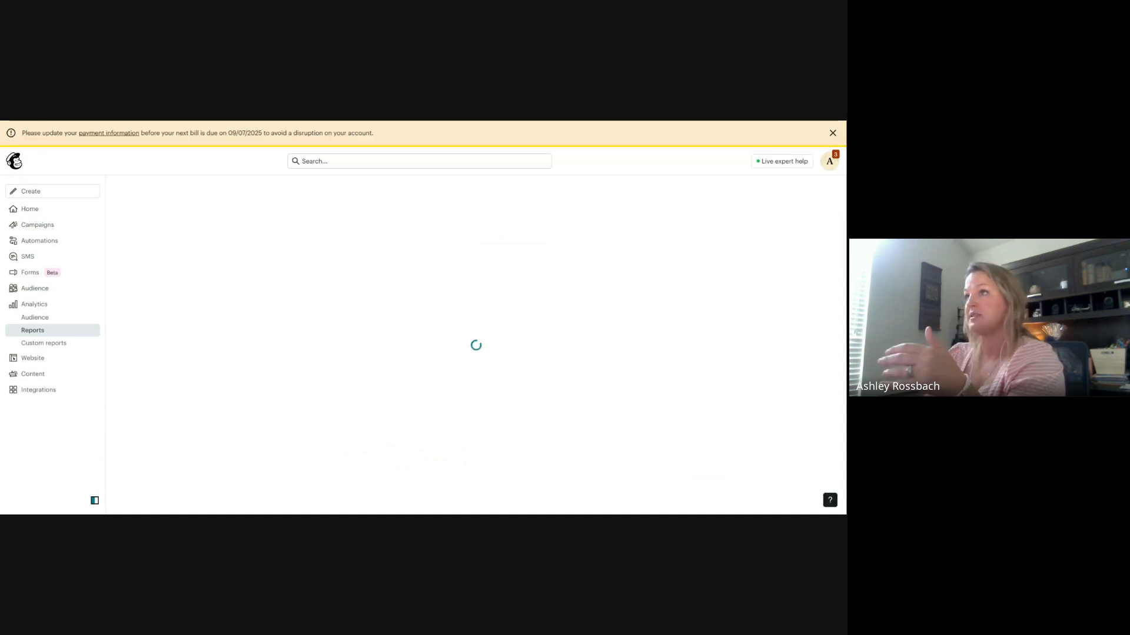
pyautogui.click(832, 134)
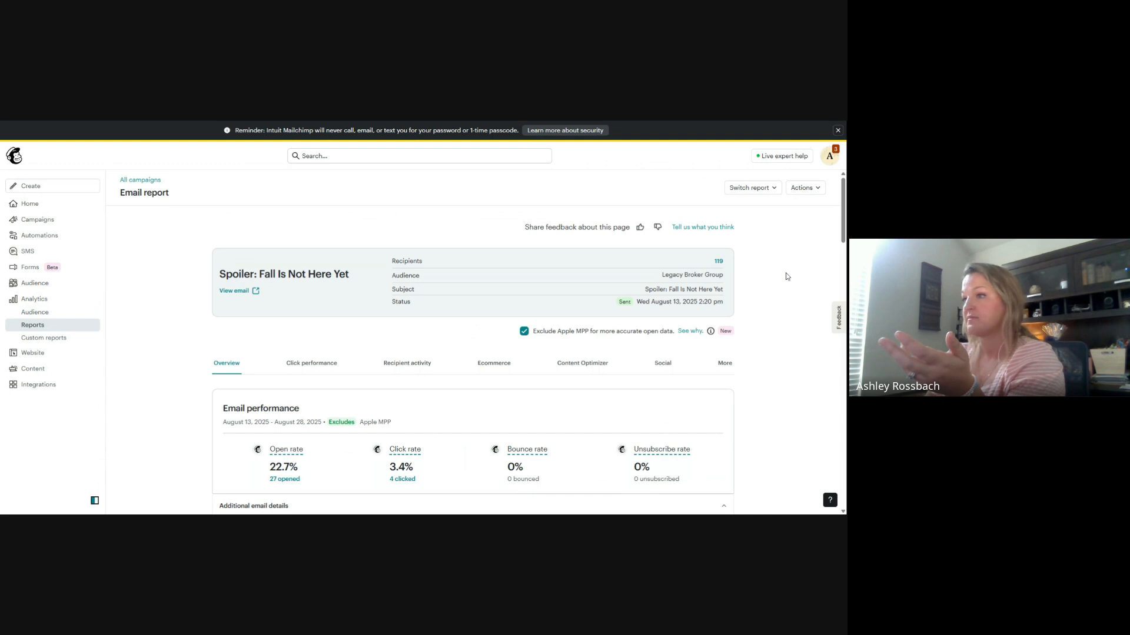
# Step: Review the report's email performance and 24 hour performance snapshot, and open the campaign's click map
pyautogui.scroll(-2, 786, 276)
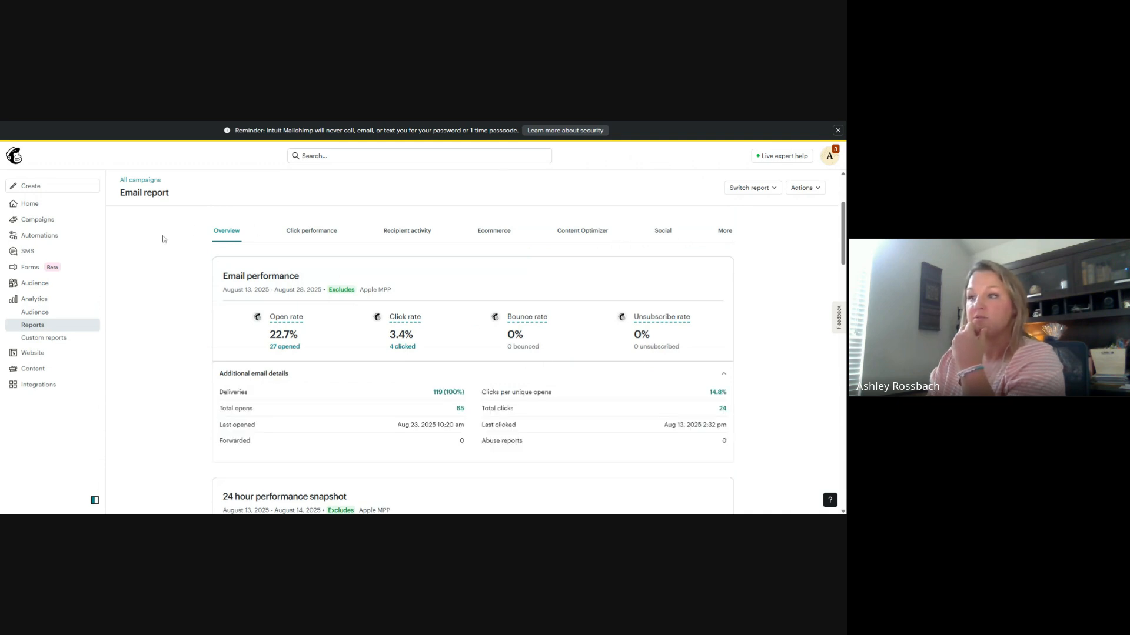
pyautogui.scroll(-2, 151, 271)
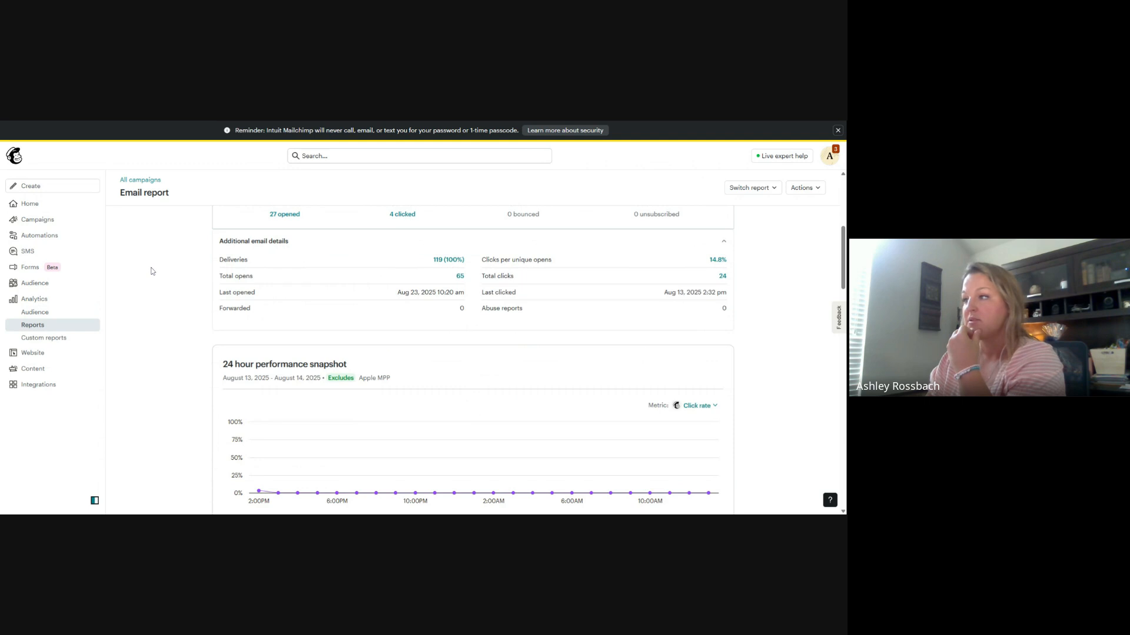
pyautogui.scroll(2, 151, 271)
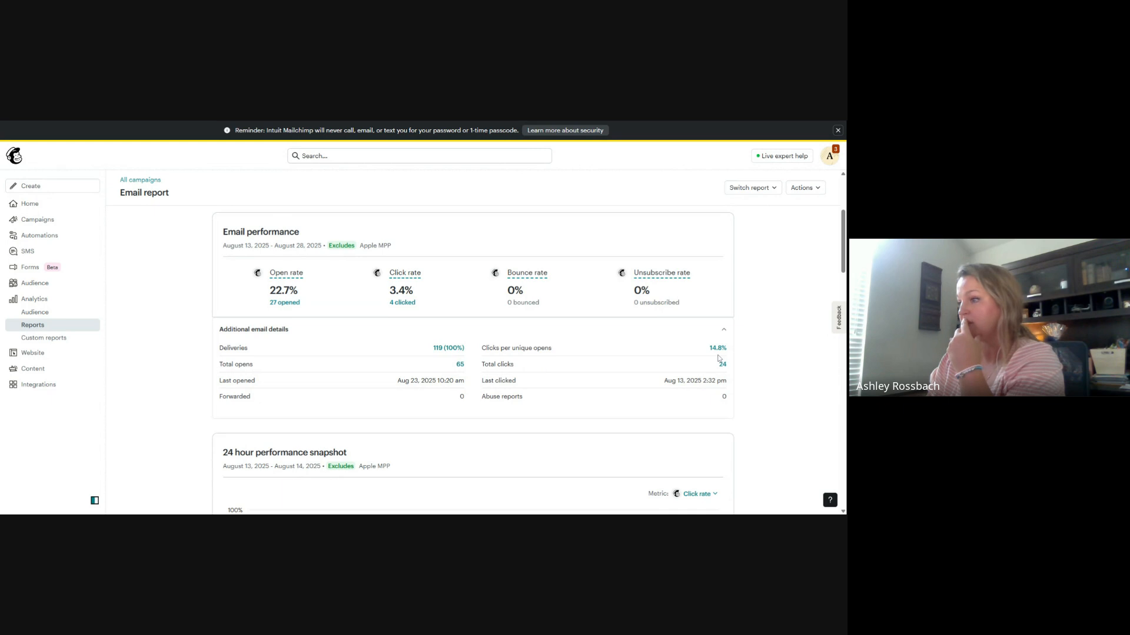
pyautogui.scroll(-5, 537, 397)
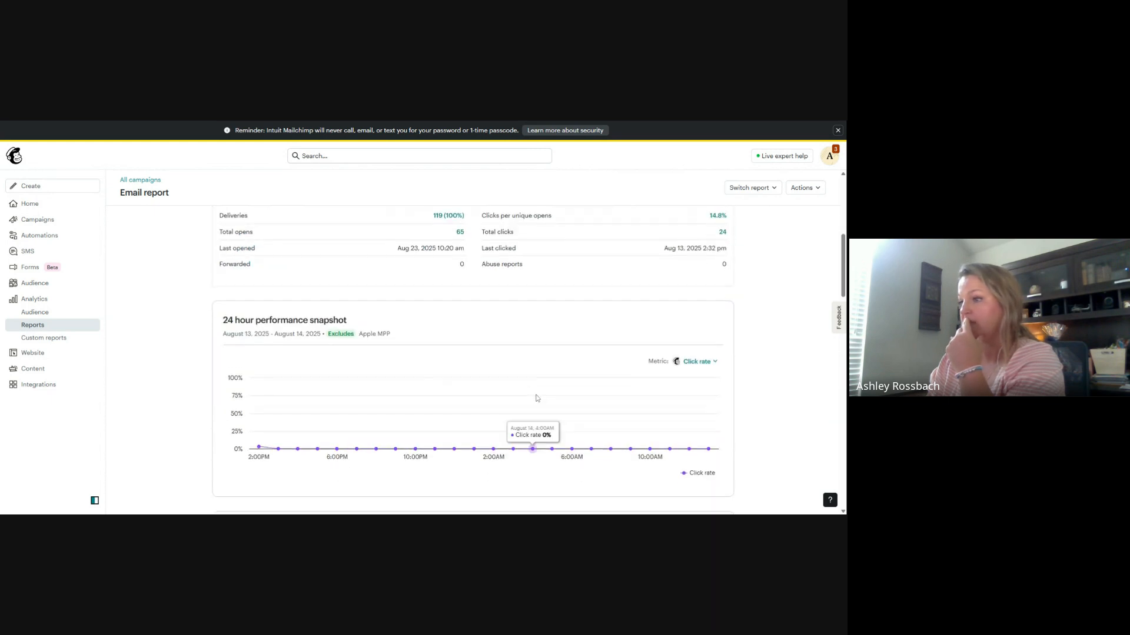
pyautogui.scroll(-1, 536, 397)
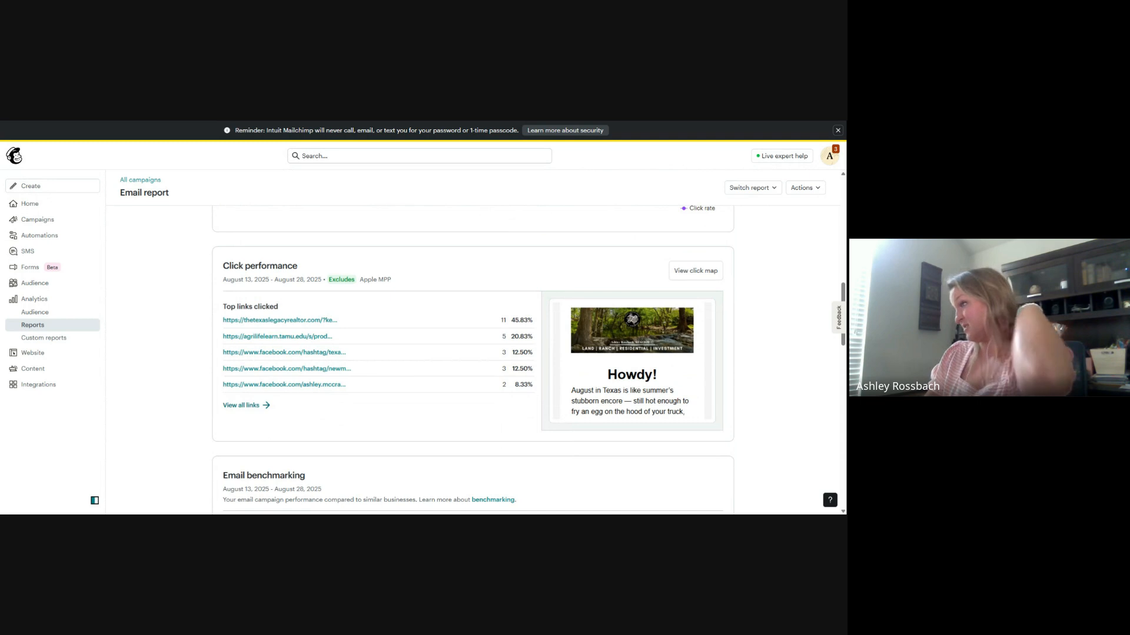
pyautogui.click(601, 387)
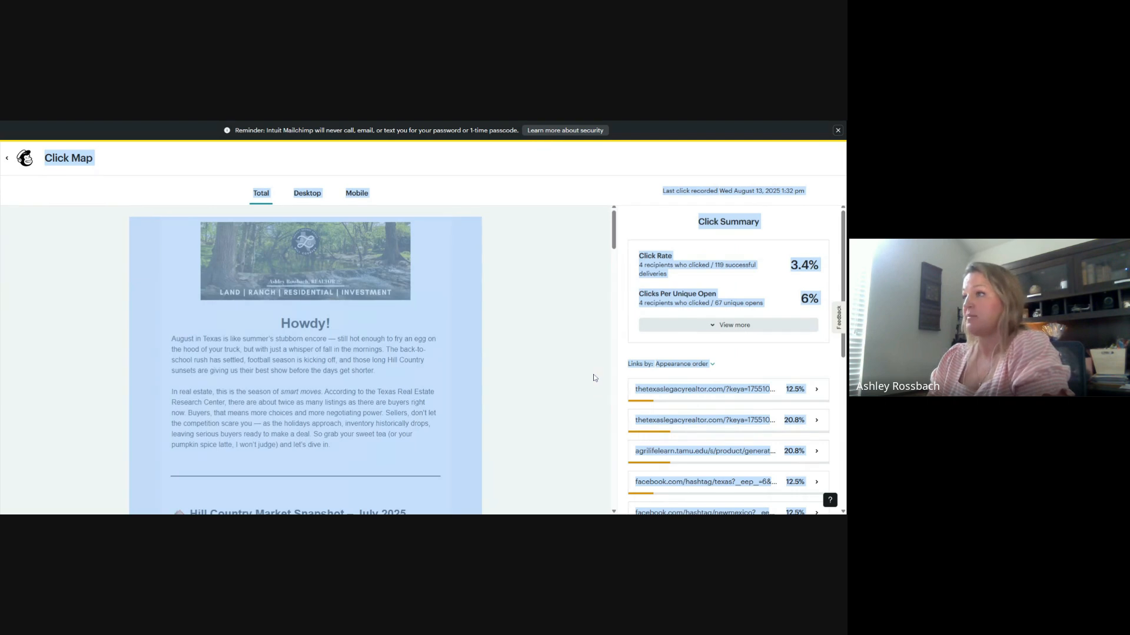
pyautogui.click(554, 363)
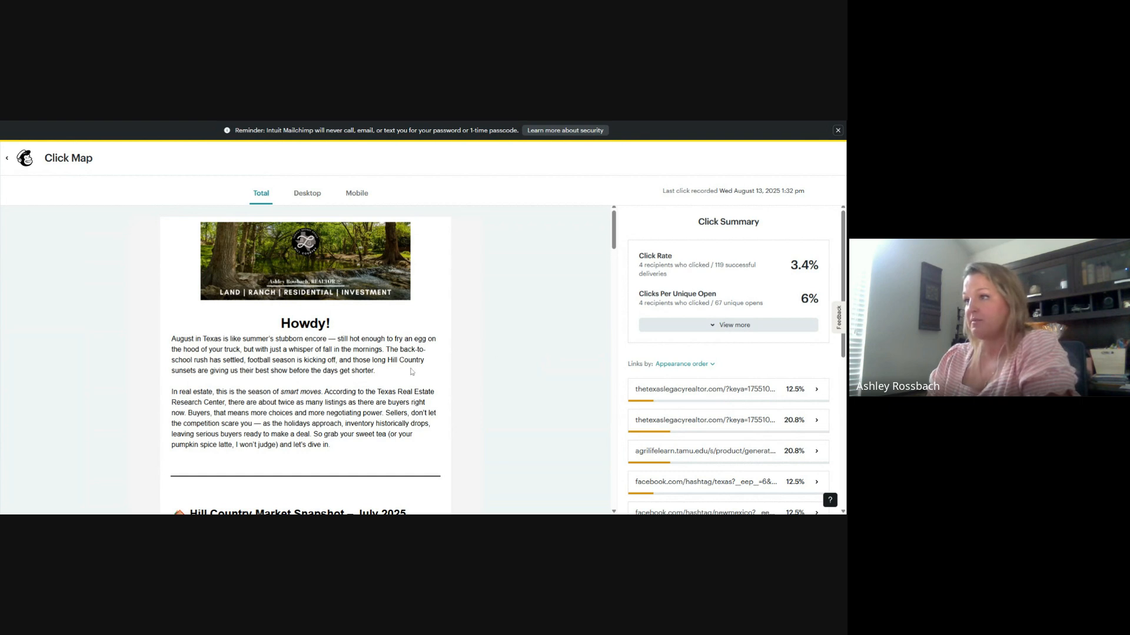
# Step: Examine the click map for the newsletter's header image, Hill Country Market Snapshot and Generation Next course section
pyautogui.moveTo(358, 283)
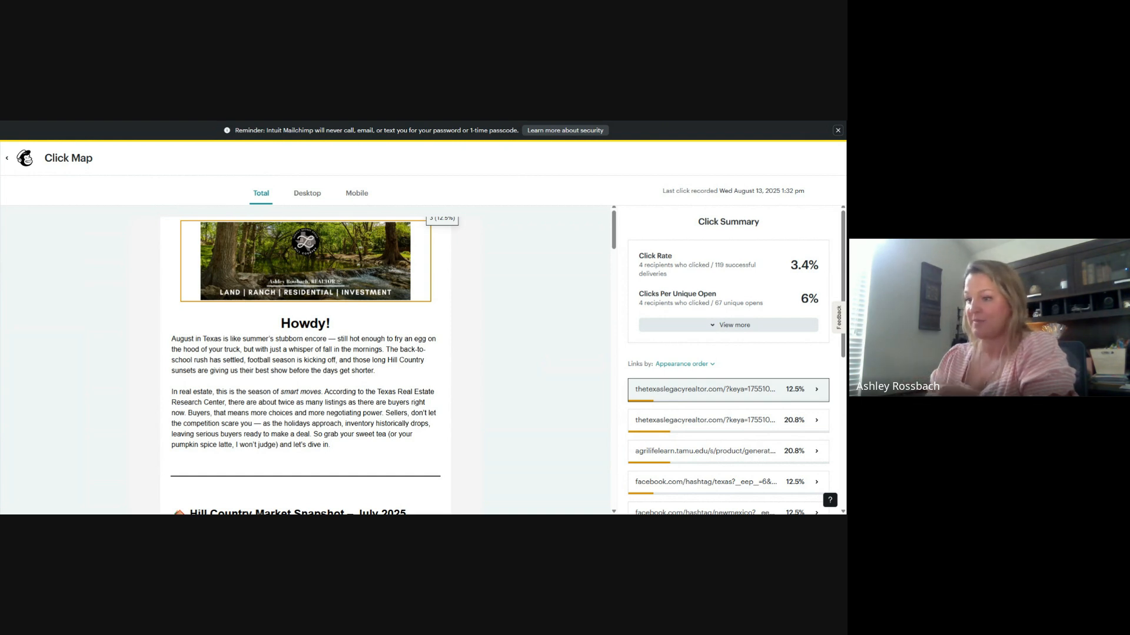
pyautogui.scroll(-2, 421, 402)
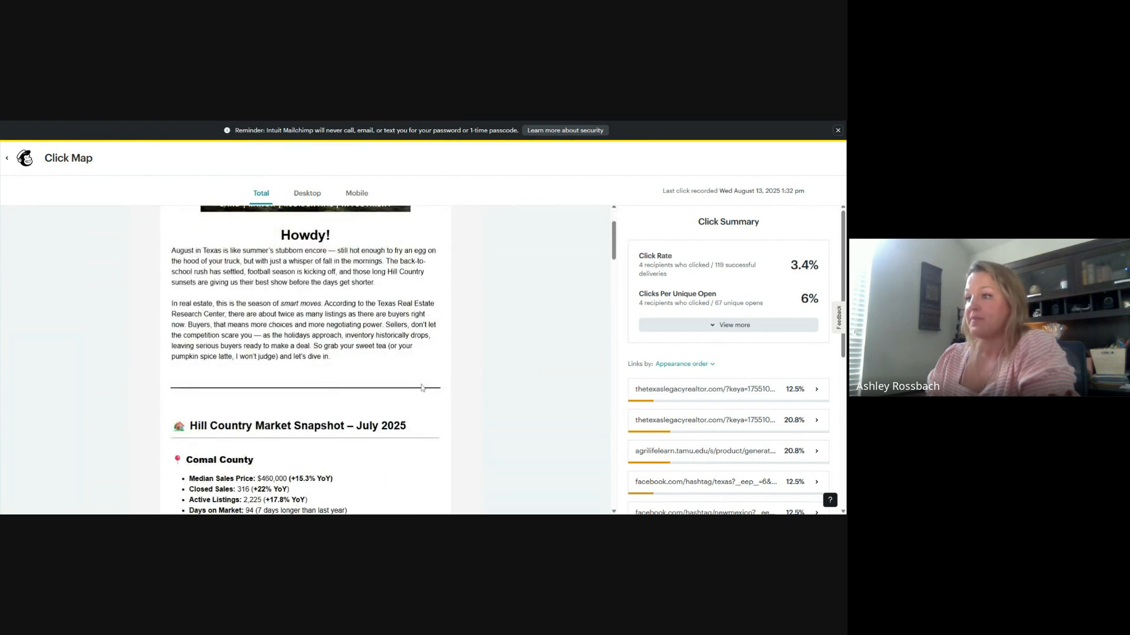
pyautogui.scroll(-3, 424, 385)
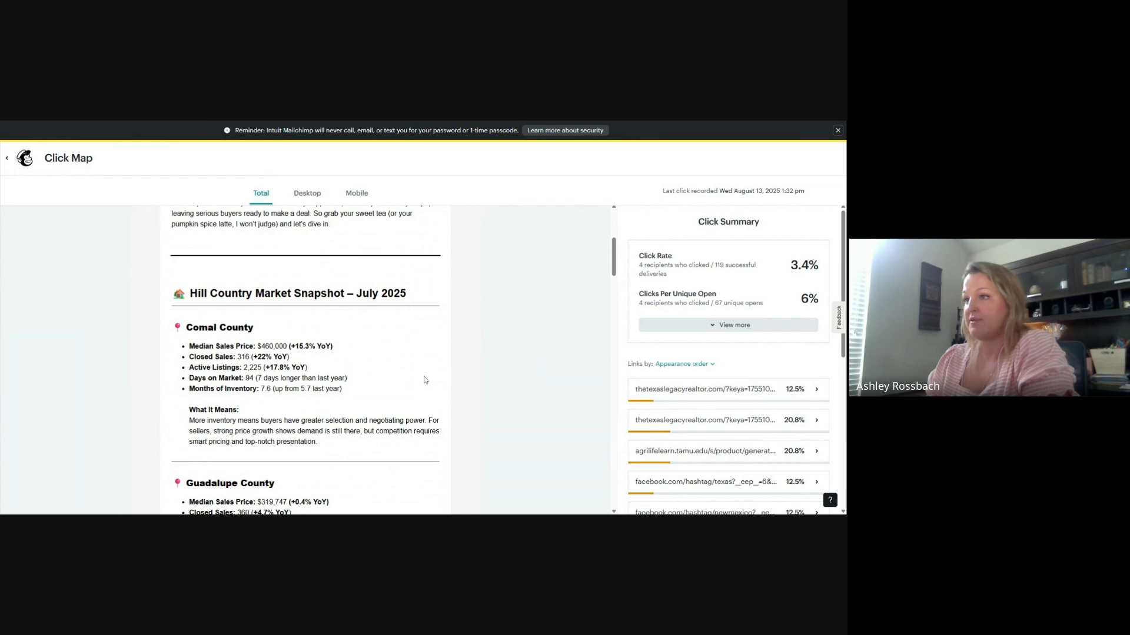
pyautogui.scroll(-1, 327, 412)
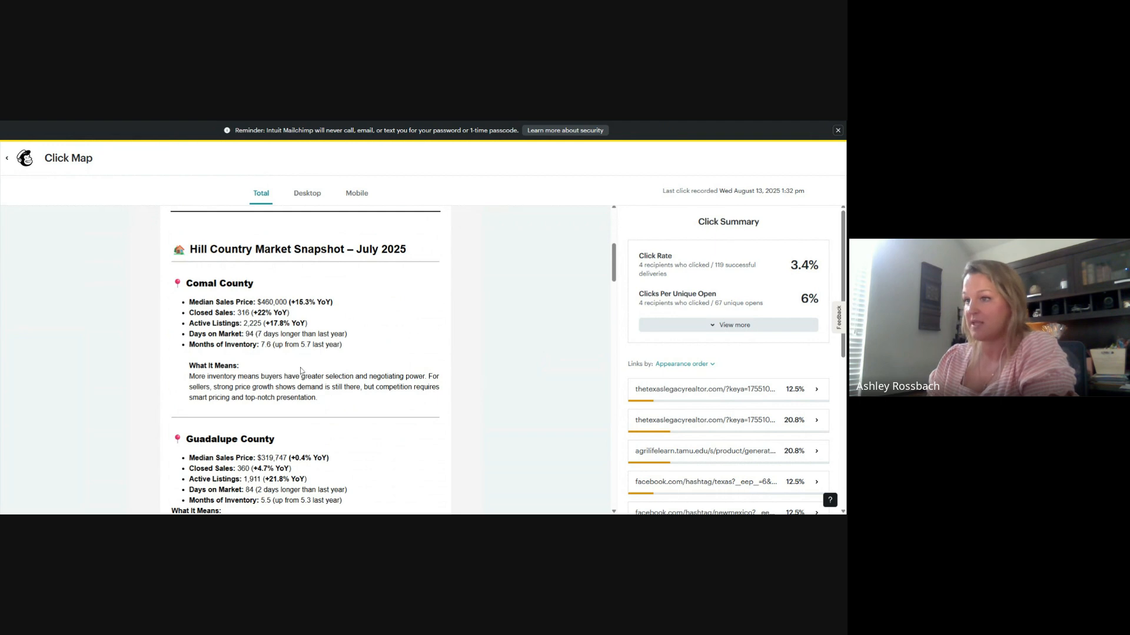
pyautogui.scroll(-3, 329, 362)
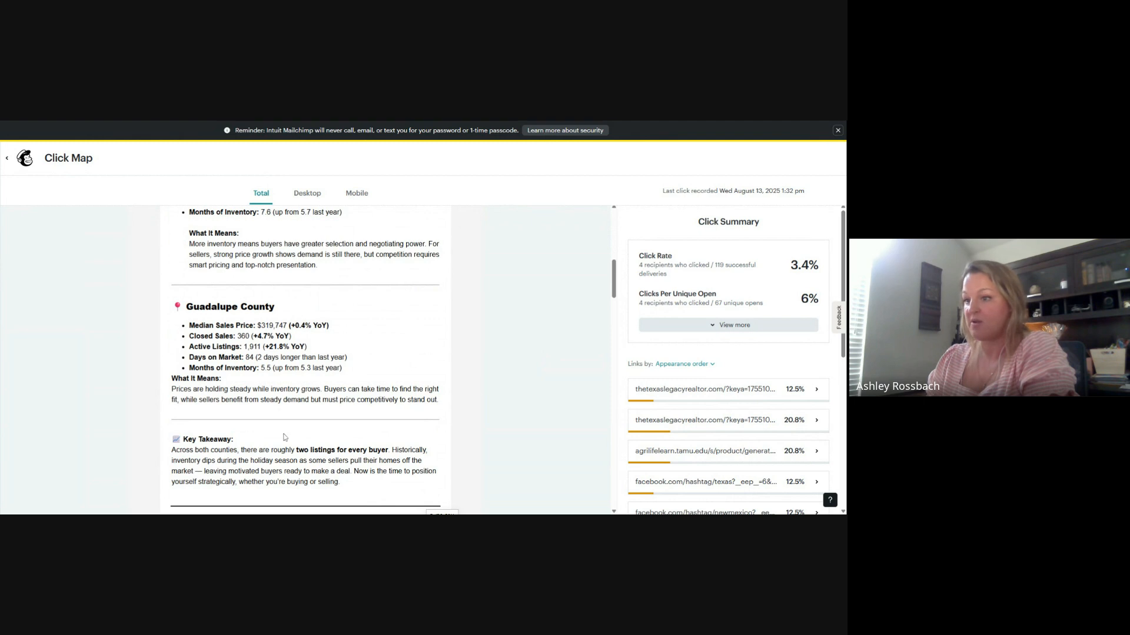
pyautogui.scroll(-3, 286, 438)
pyautogui.scroll(-2, 433, 365)
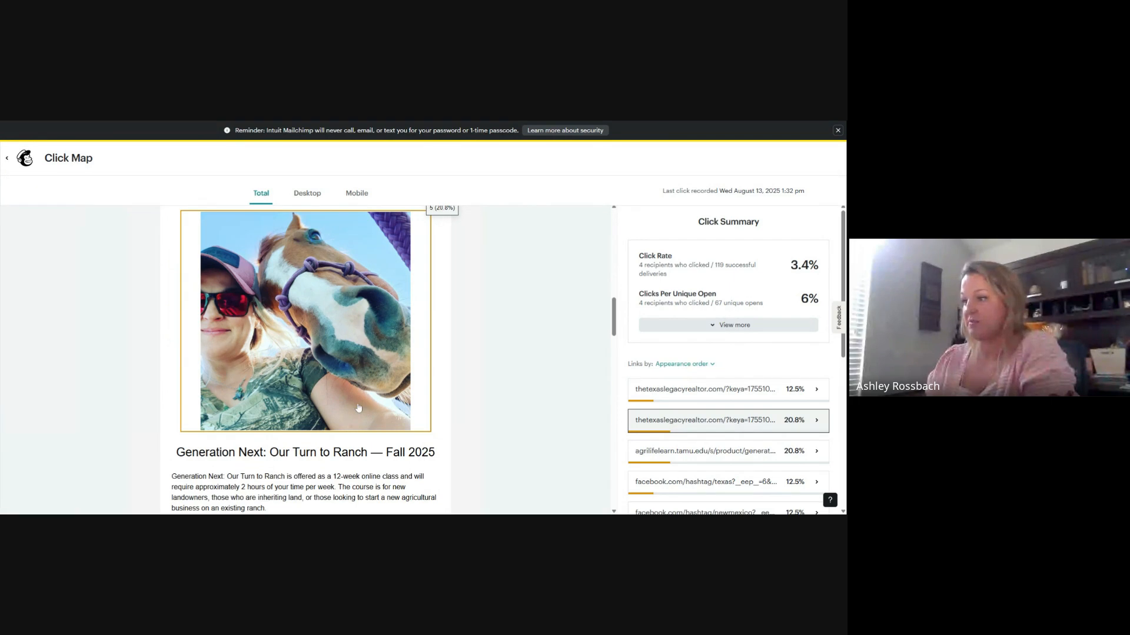
pyautogui.scroll(-2, 440, 404)
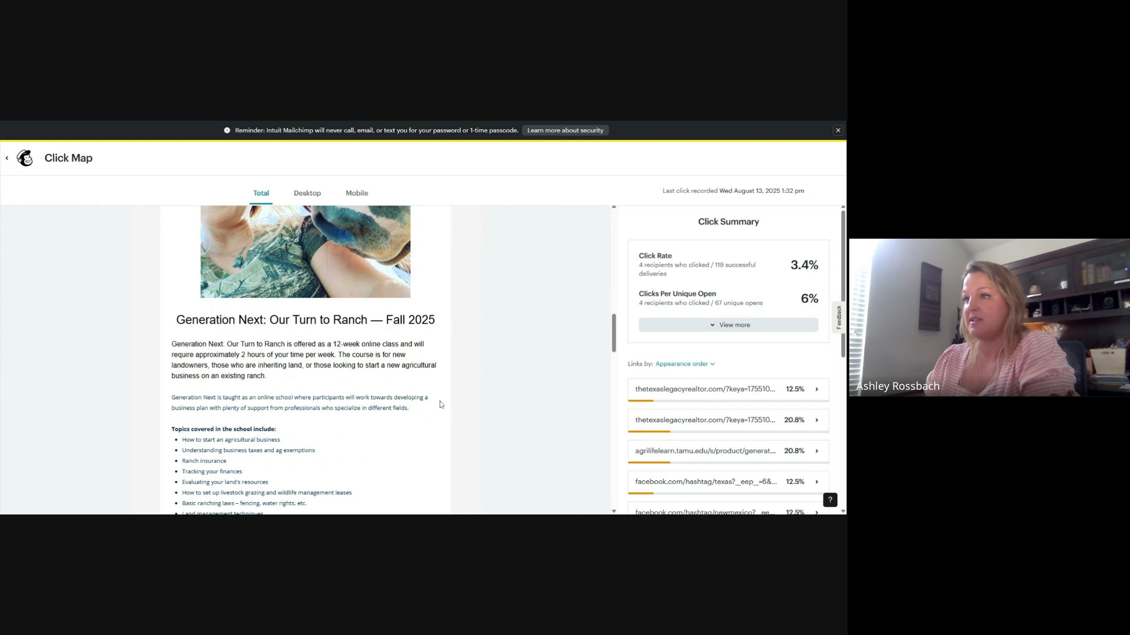
pyautogui.scroll(-1, 441, 404)
pyautogui.scroll(-1, 441, 405)
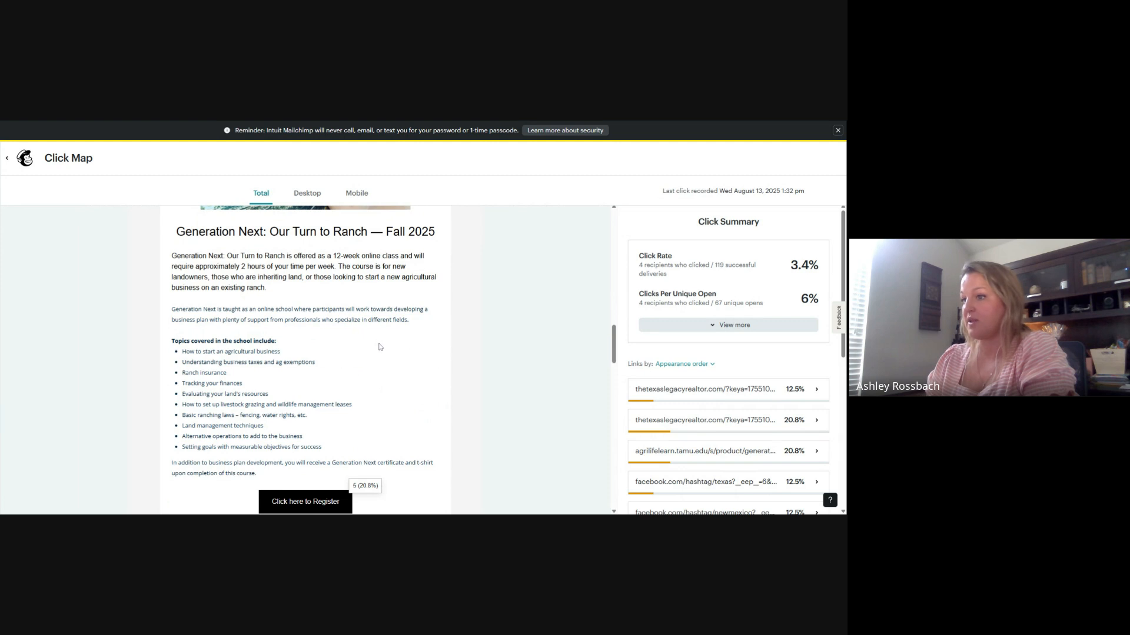
pyautogui.scroll(-1, 380, 347)
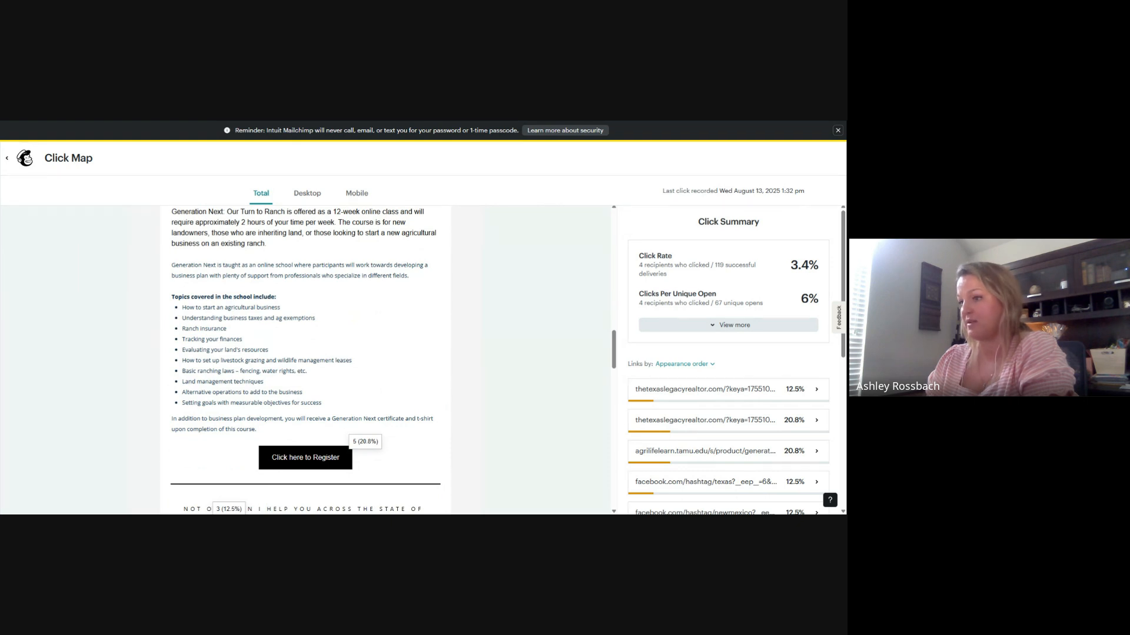
# Step: Examine link clicks on the state hashtags, the "We operate in 4 STATES" map and the Featured Property of the Month section
pyautogui.scroll(-2, 470, 330)
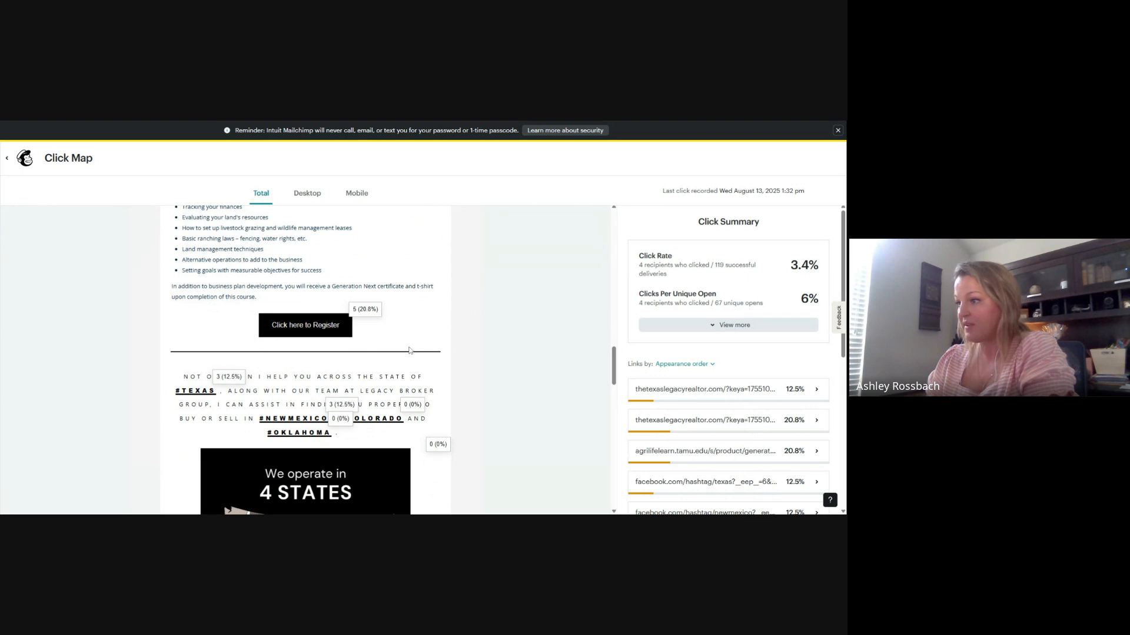
pyautogui.scroll(-2, 412, 341)
pyautogui.scroll(-1, 408, 344)
pyautogui.scroll(1, 409, 344)
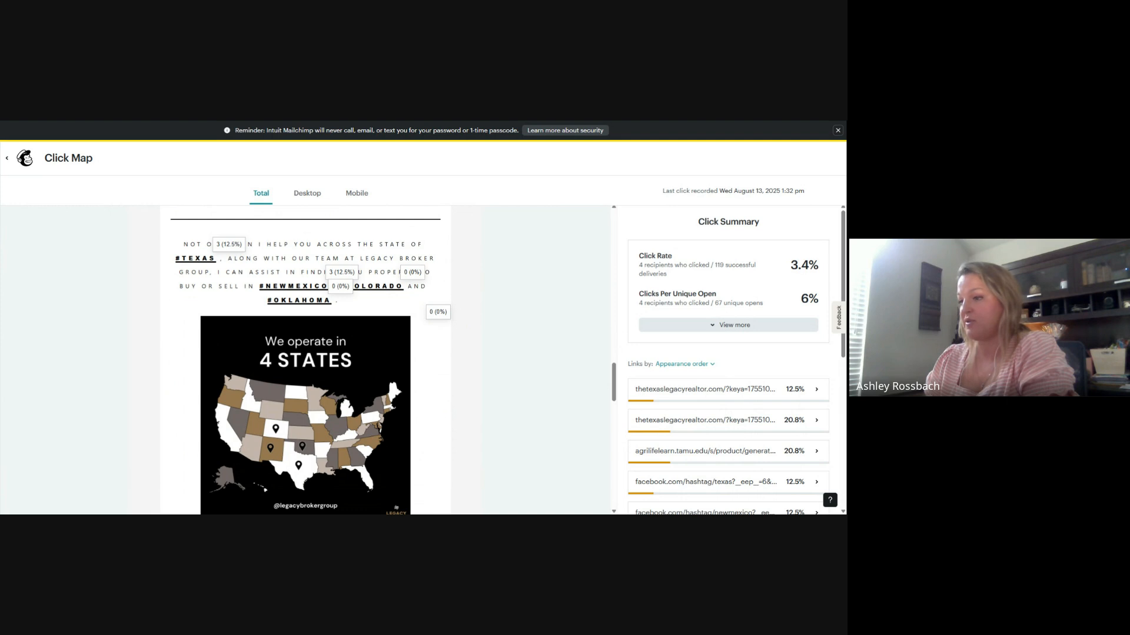
pyautogui.scroll(-1, 440, 406)
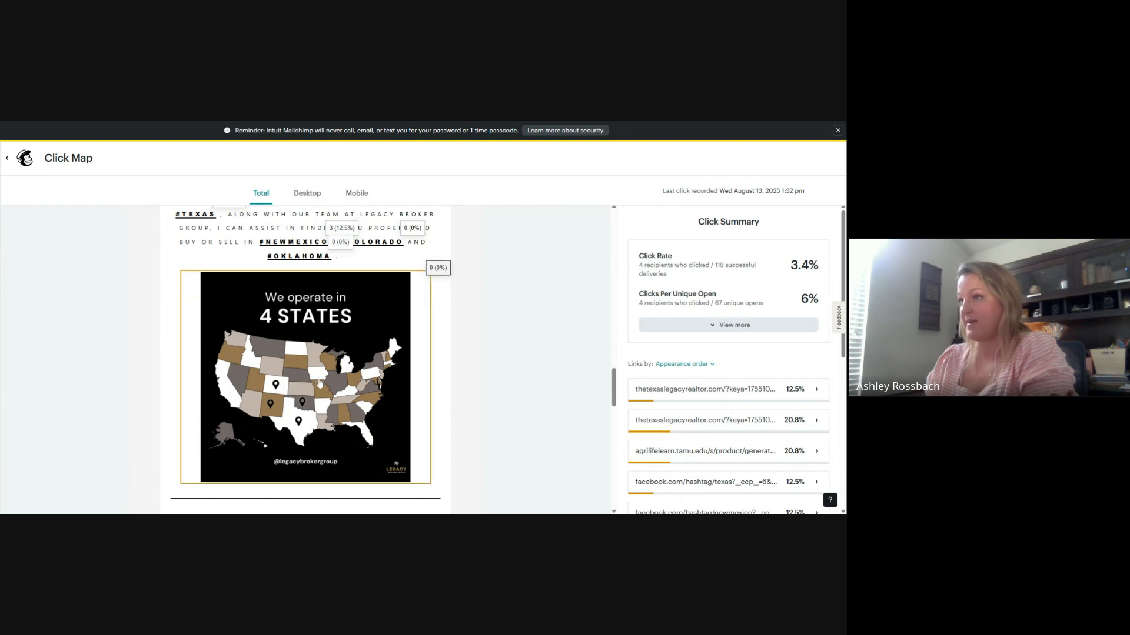
pyautogui.scroll(-3, 452, 372)
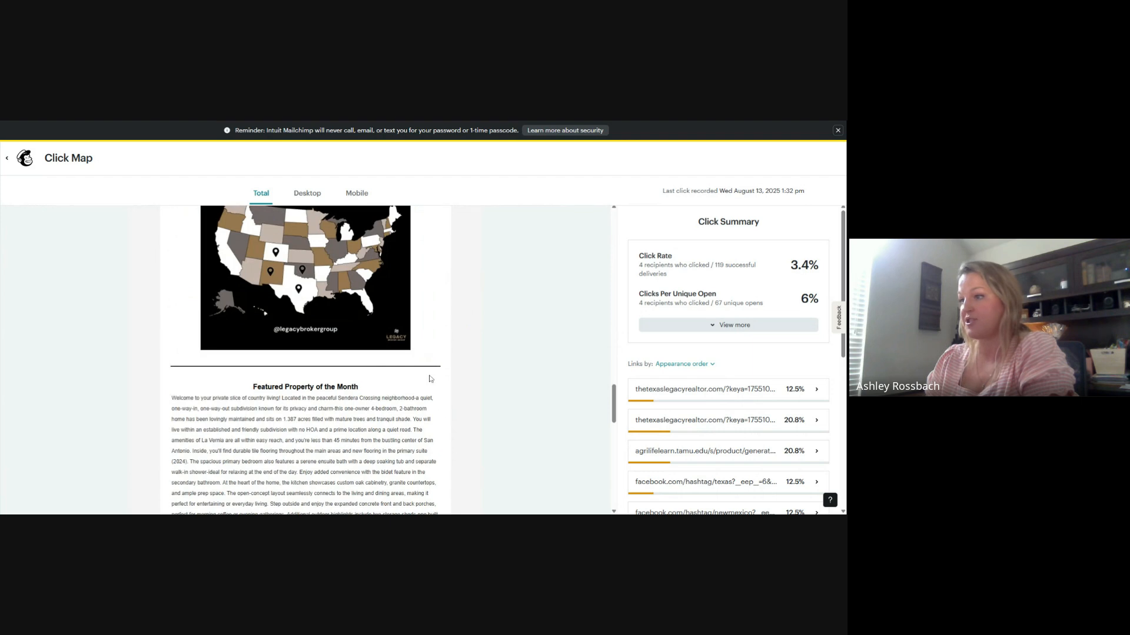
pyautogui.scroll(-2, 430, 377)
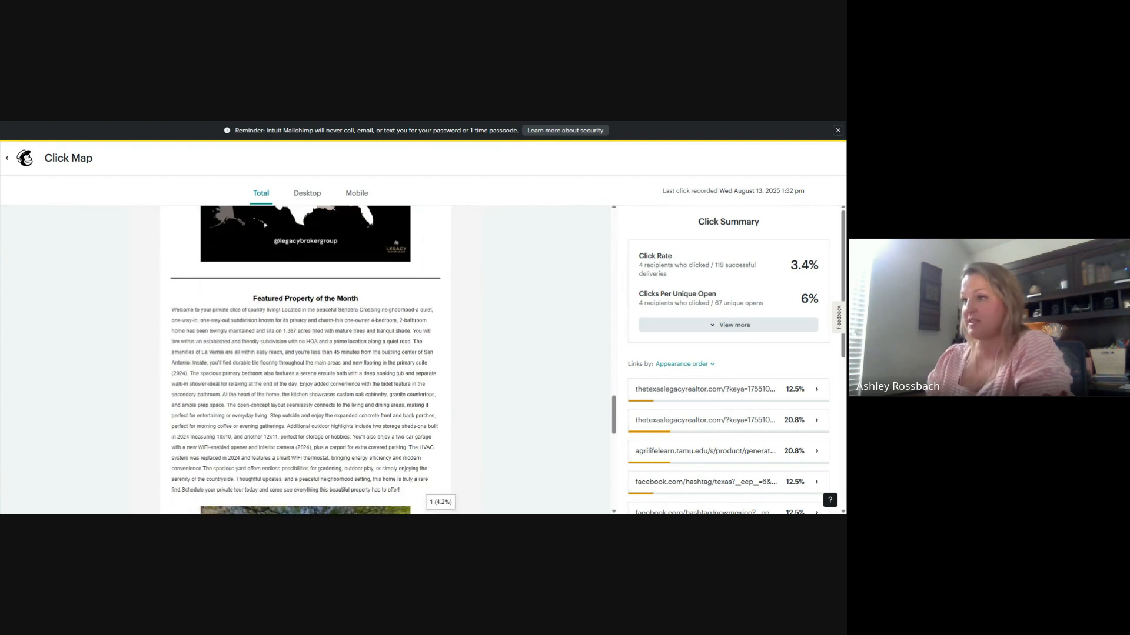
pyautogui.scroll(-1, 430, 377)
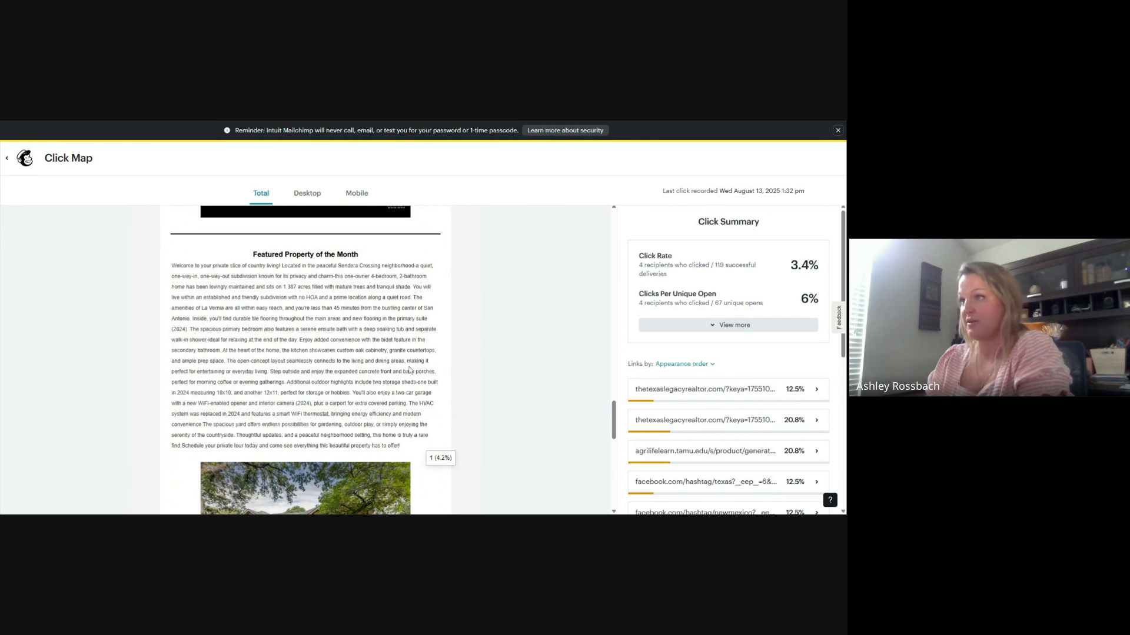
pyautogui.scroll(-2, 409, 368)
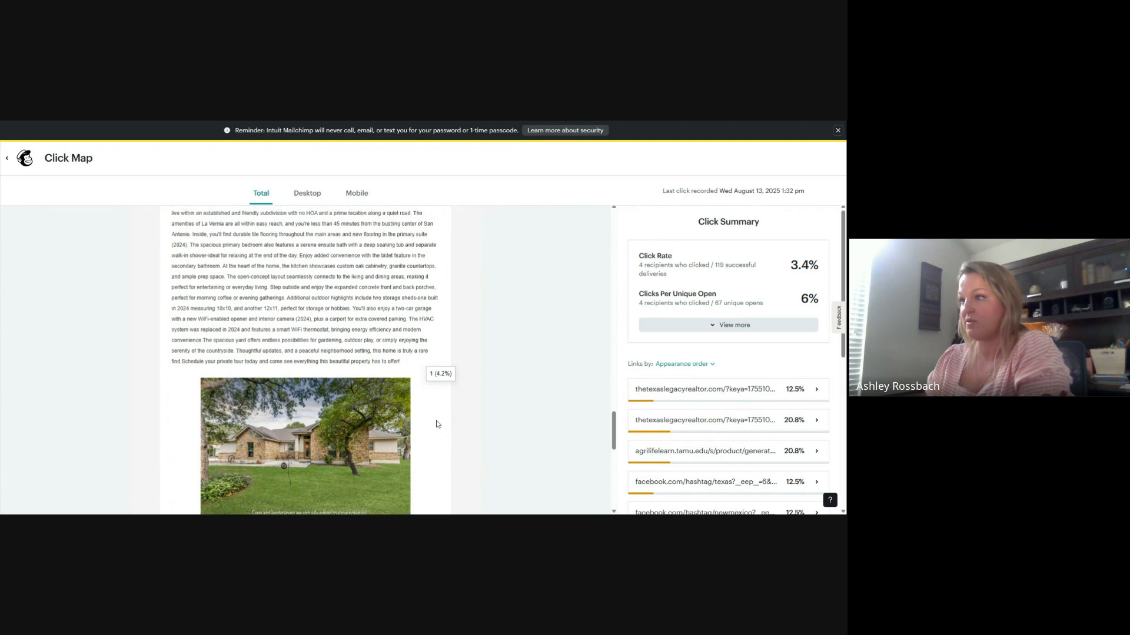
pyautogui.scroll(2, 436, 424)
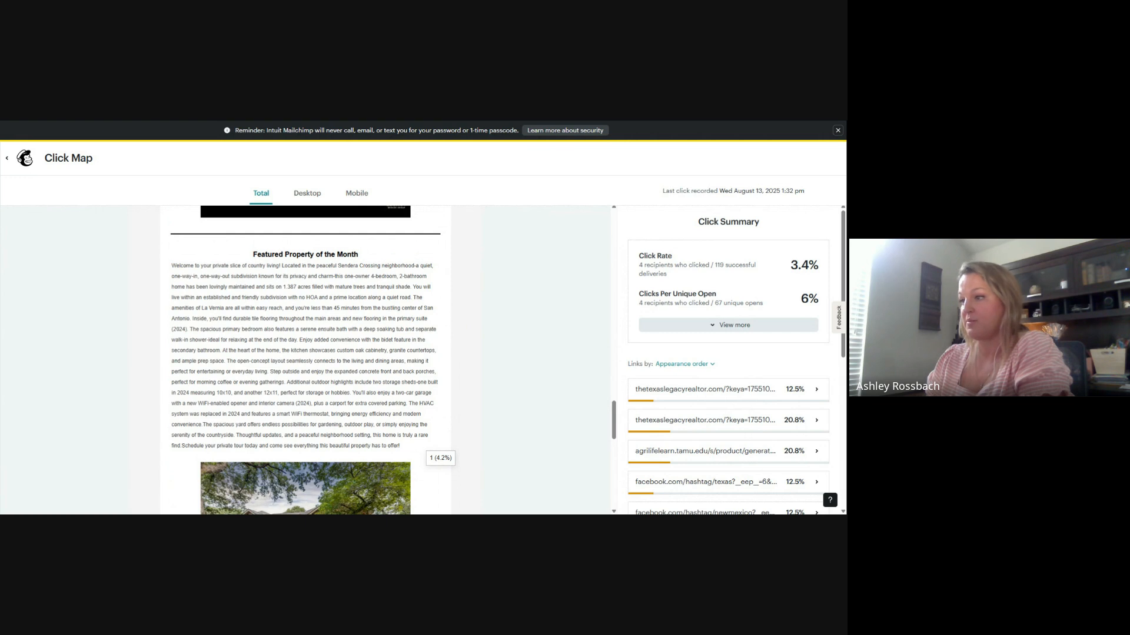
pyautogui.scroll(-2, 446, 488)
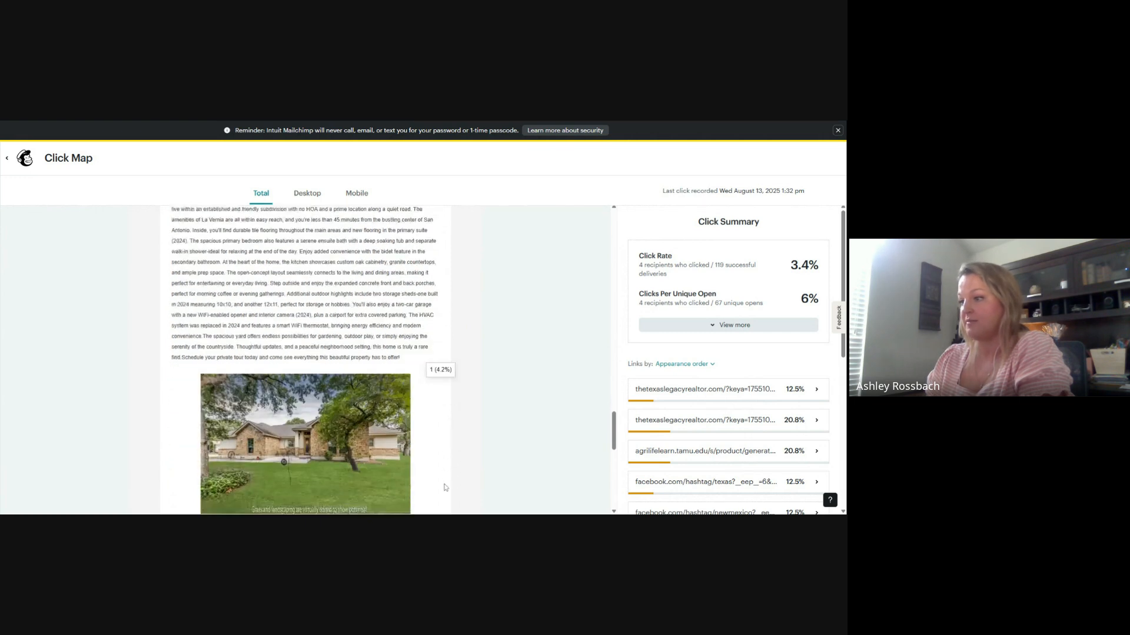
# Step: Inspect the link details for the featured property's house photo, and return to the click summary
pyautogui.scroll(-4, 446, 487)
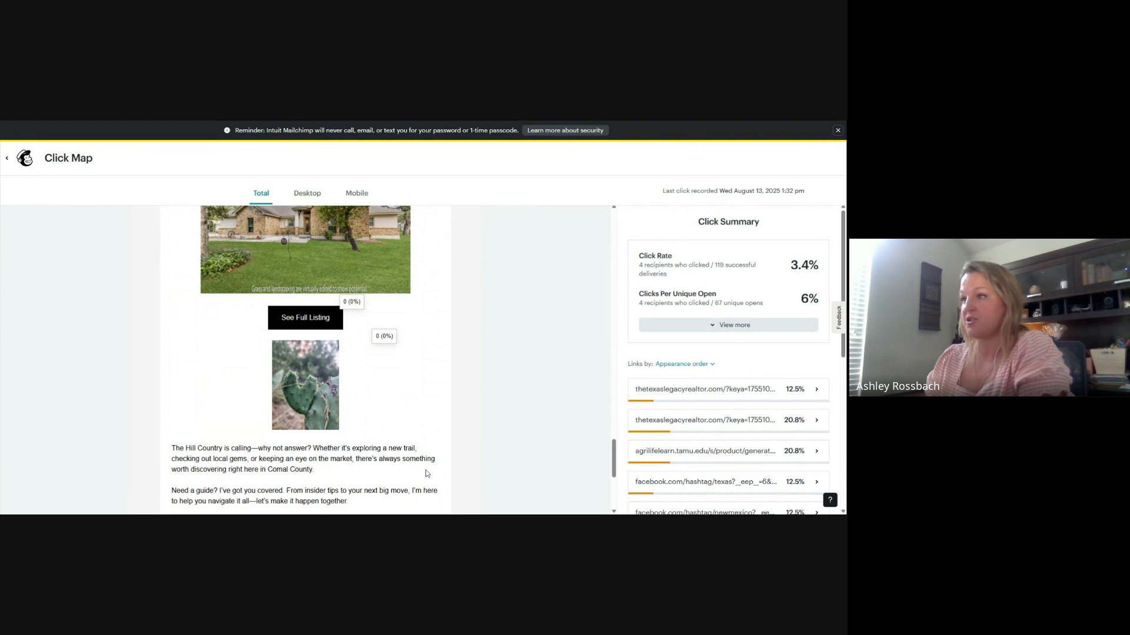
pyautogui.scroll(2, 391, 378)
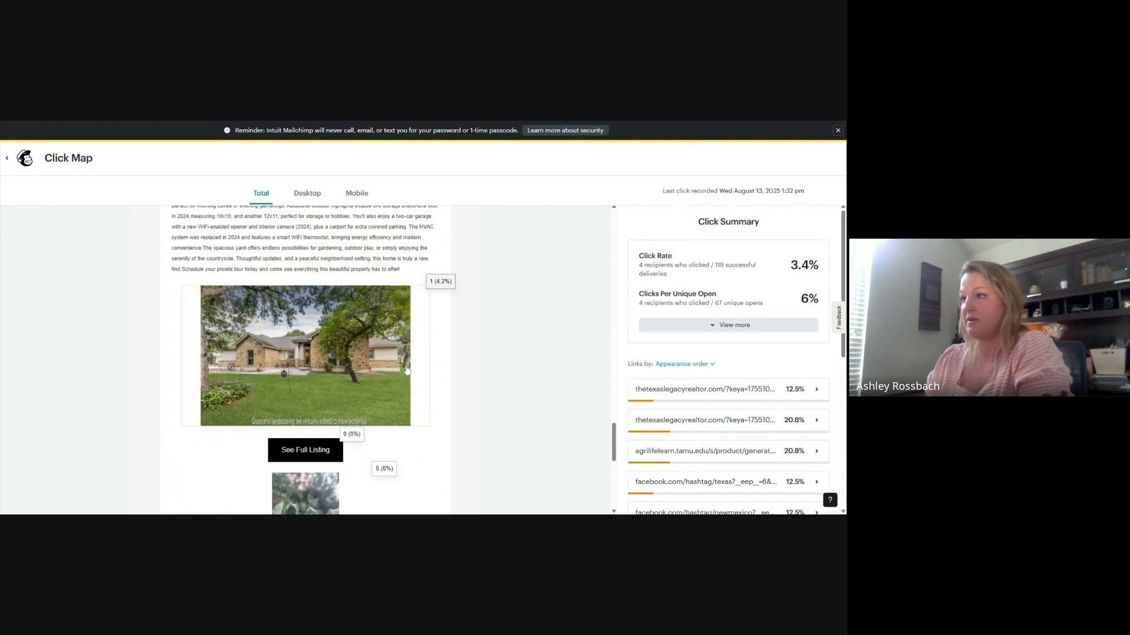
pyautogui.click(300, 366)
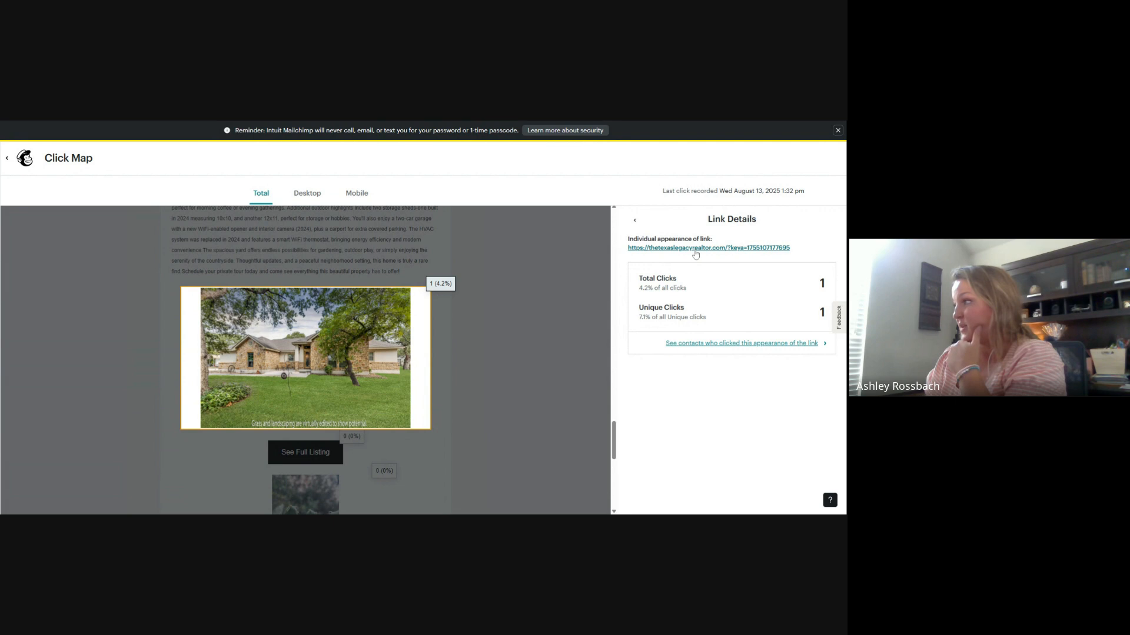
pyautogui.click(505, 341)
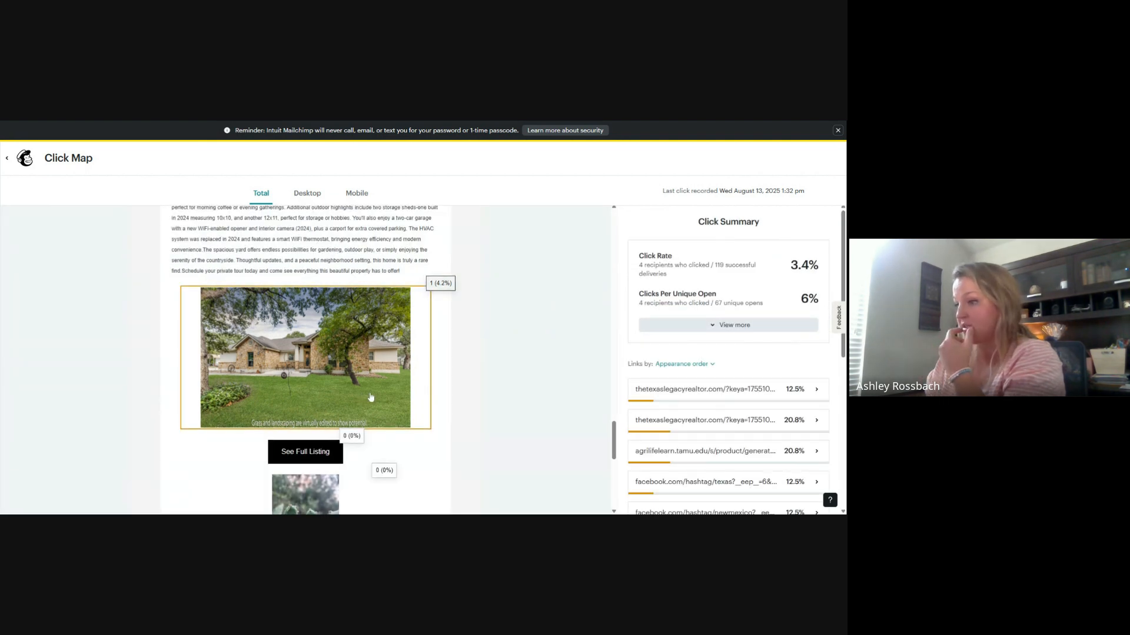
# Step: Examine the click map for the See Full Listing button, closing message and footer social links, and return to the email report
pyautogui.scroll(-2, 371, 398)
pyautogui.scroll(-2, 369, 407)
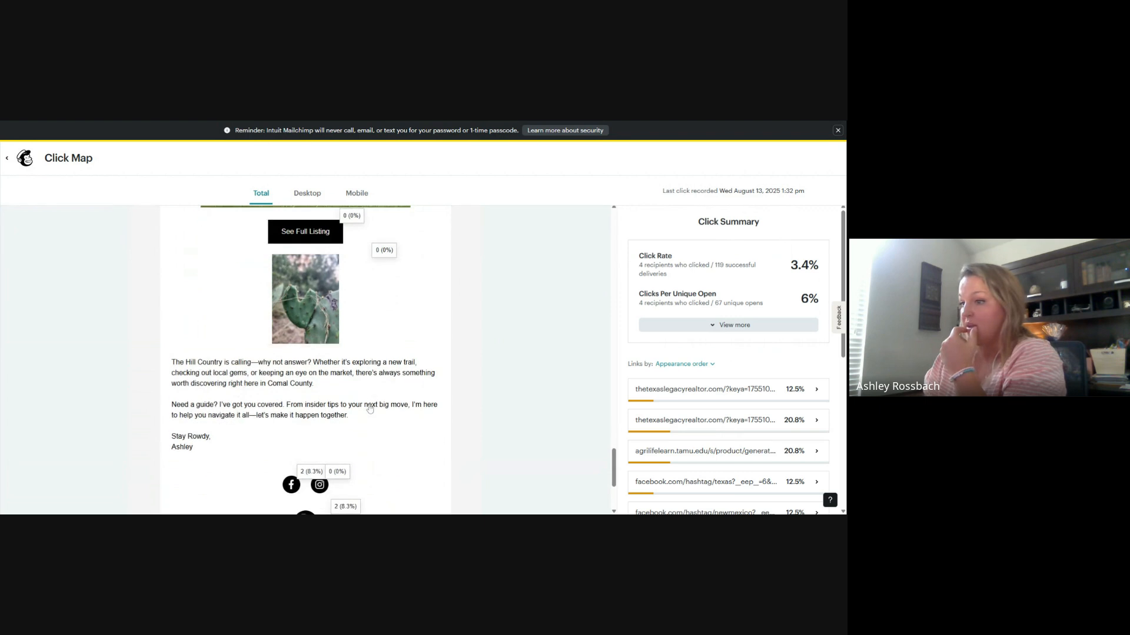
pyautogui.scroll(-3, 369, 407)
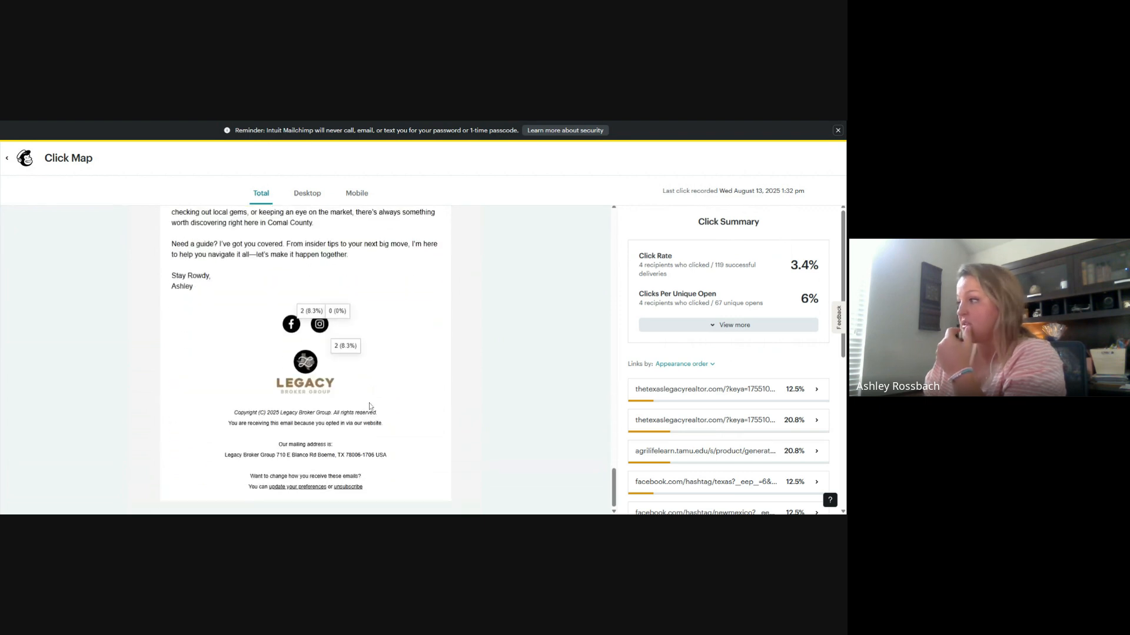
pyautogui.scroll(15, 370, 406)
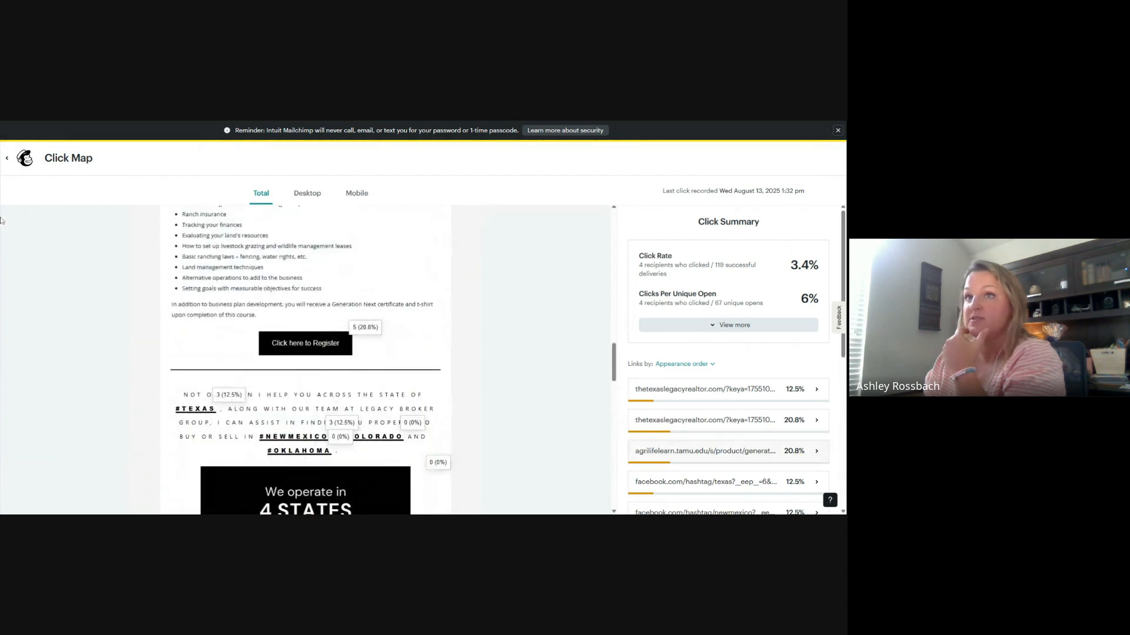
pyautogui.click(7, 158)
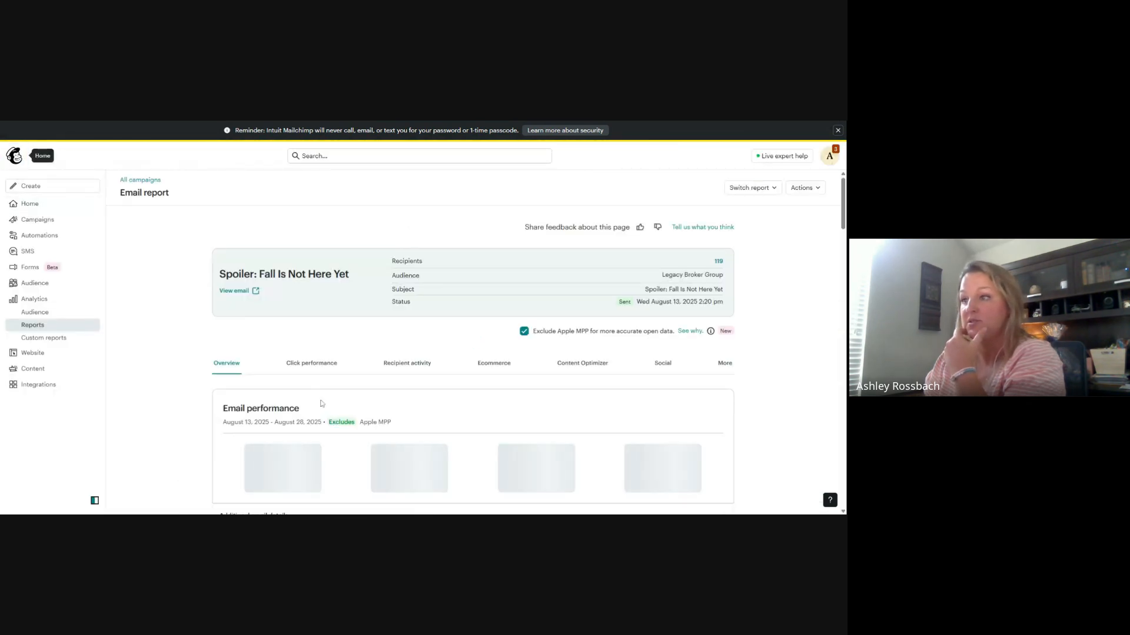
# Step: Browse the list of all campaigns and open "Skip the PSL—Wurstfest, Home Prep & Fall Tips Are Inside!"
pyautogui.click(39, 222)
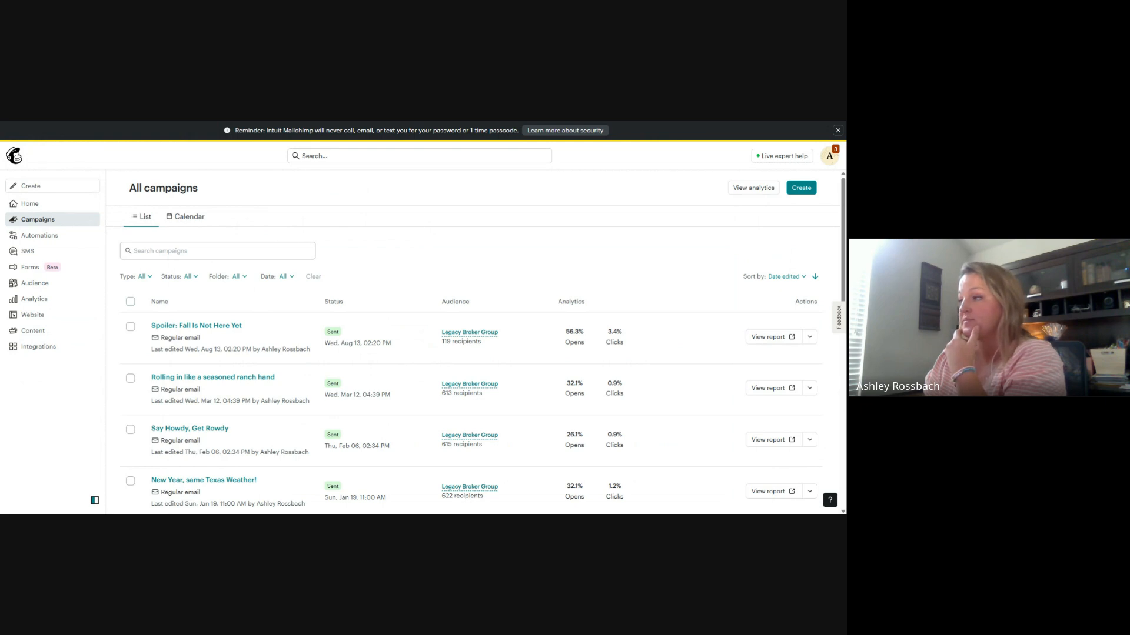
pyautogui.scroll(-2, 405, 370)
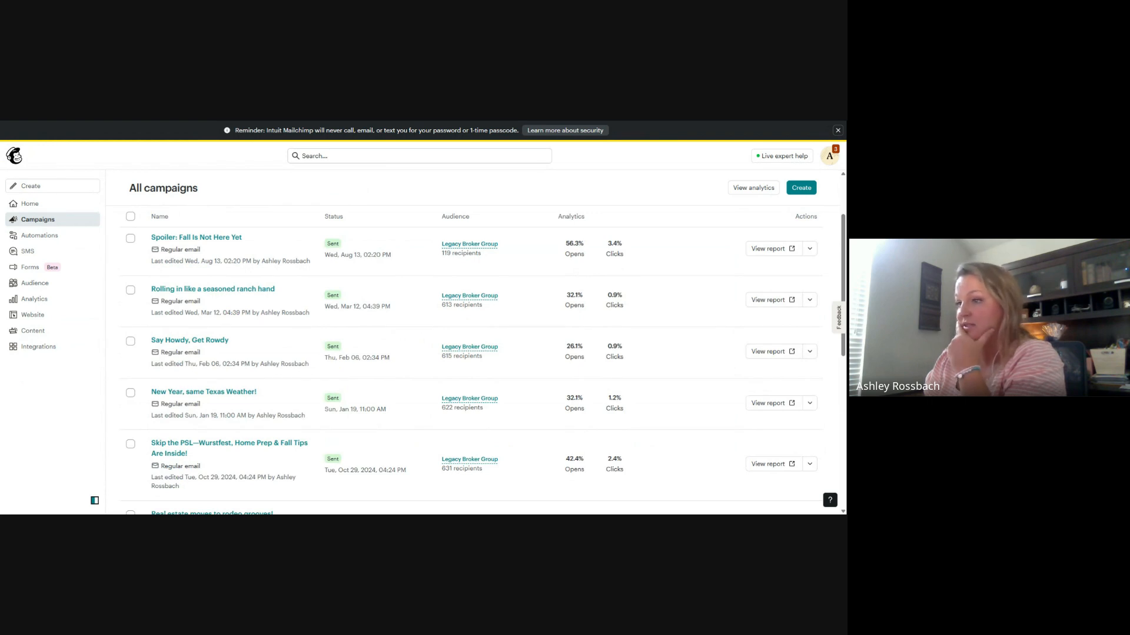
pyautogui.scroll(-2, 406, 369)
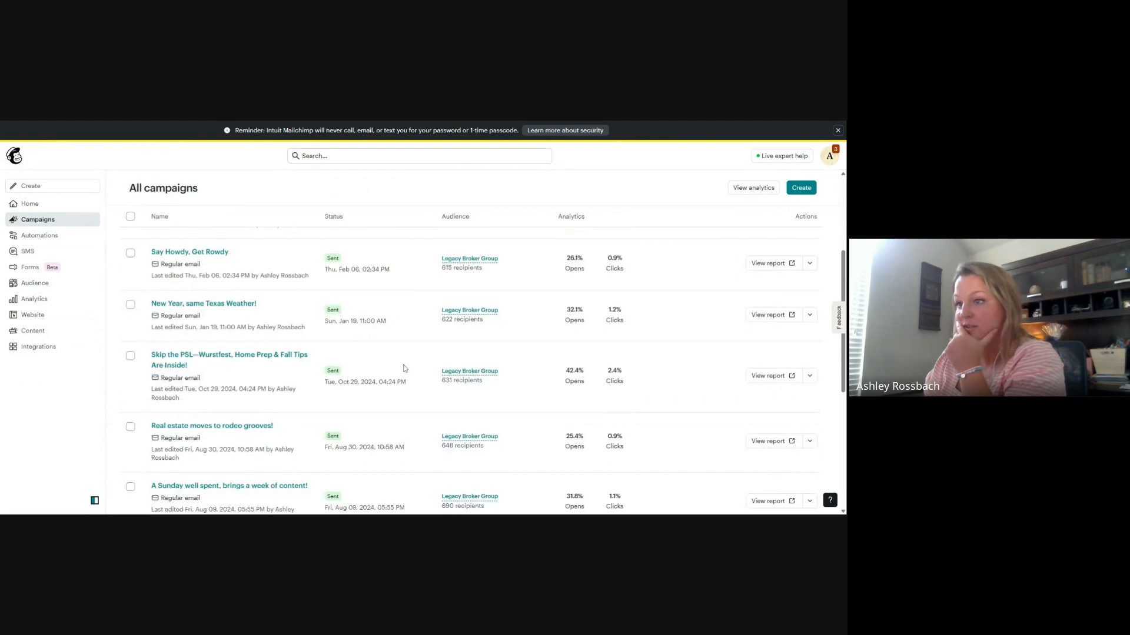
pyautogui.click(178, 361)
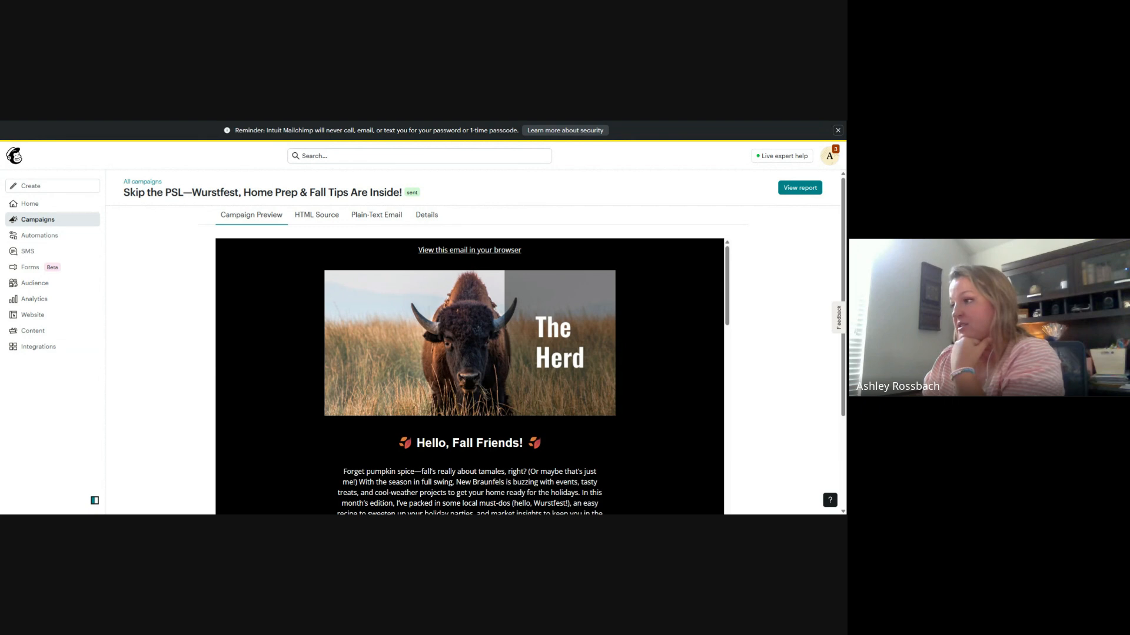
# Step: Read the newsletter preview's fall greeting, Wurstfest section and Home Maintenance Tips for Fall
pyautogui.scroll(-1, 683, 383)
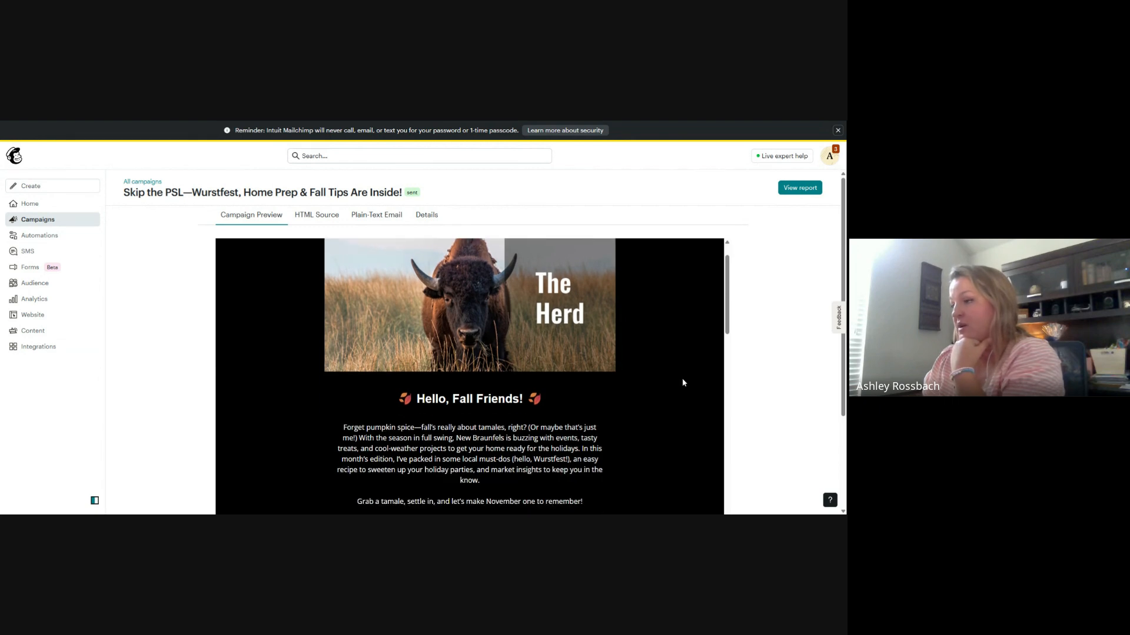
pyautogui.scroll(-2, 683, 382)
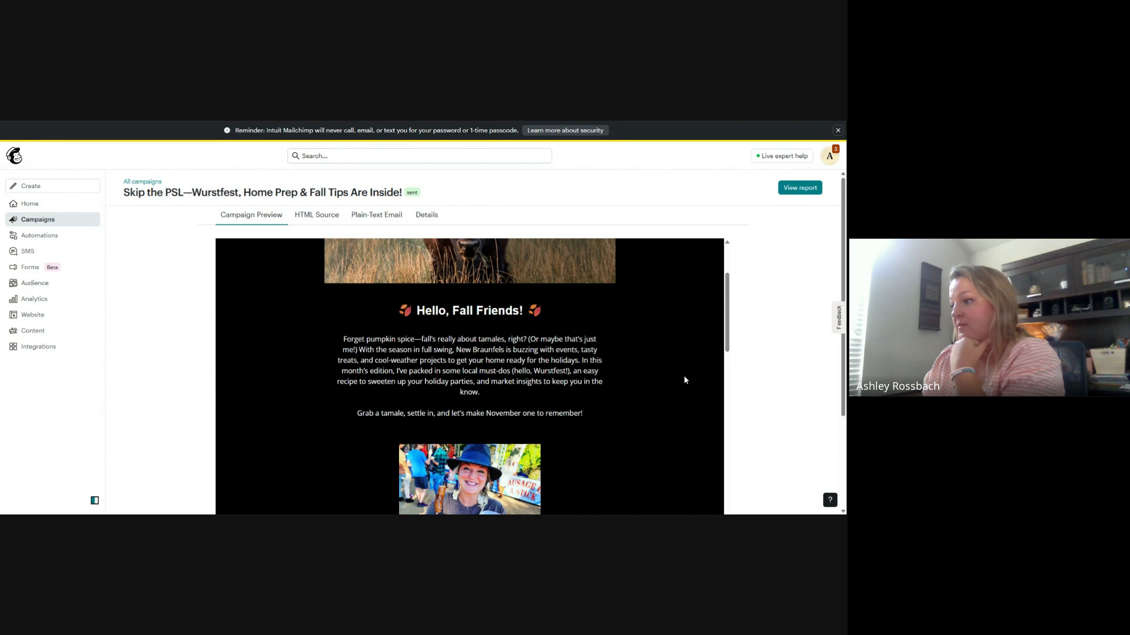
pyautogui.scroll(-3, 684, 381)
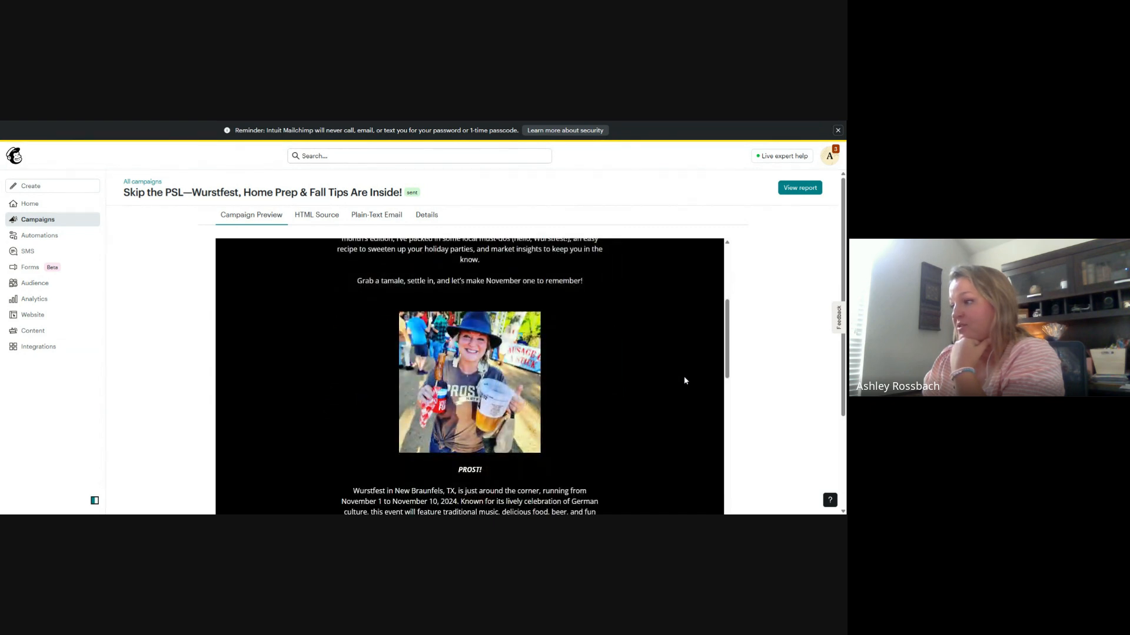
pyautogui.scroll(-3, 686, 380)
pyautogui.scroll(-5, 686, 380)
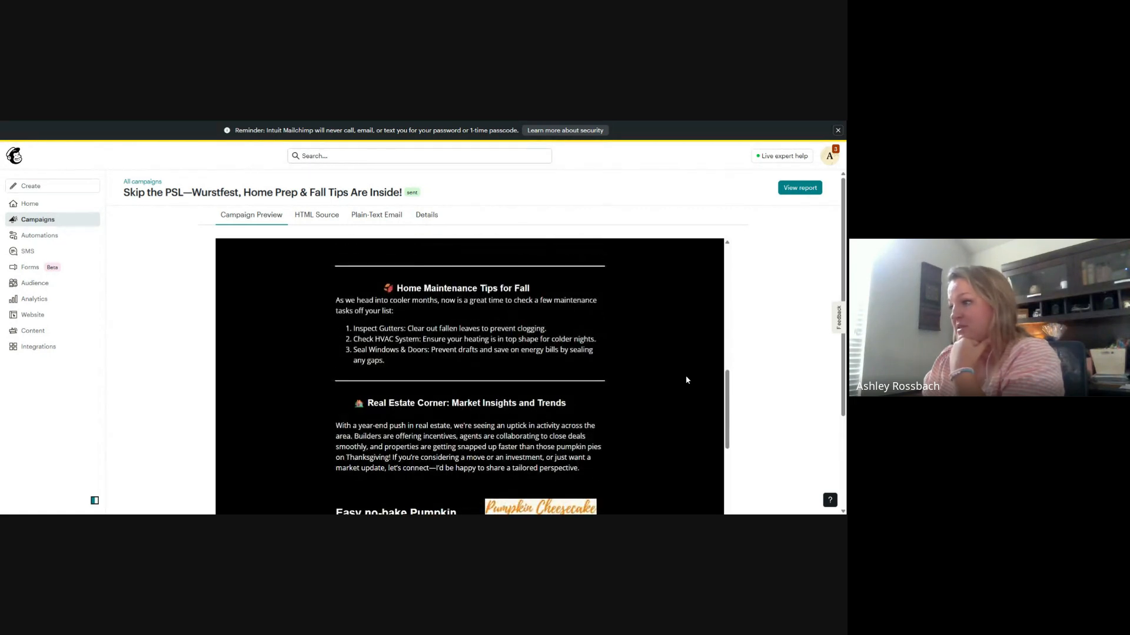
# Step: Review the newsletter's Real Estate Corner, pumpkin cheesecake recipe, Wassailfest event and Texas Properties for Sale sections
pyautogui.scroll(-2, 686, 380)
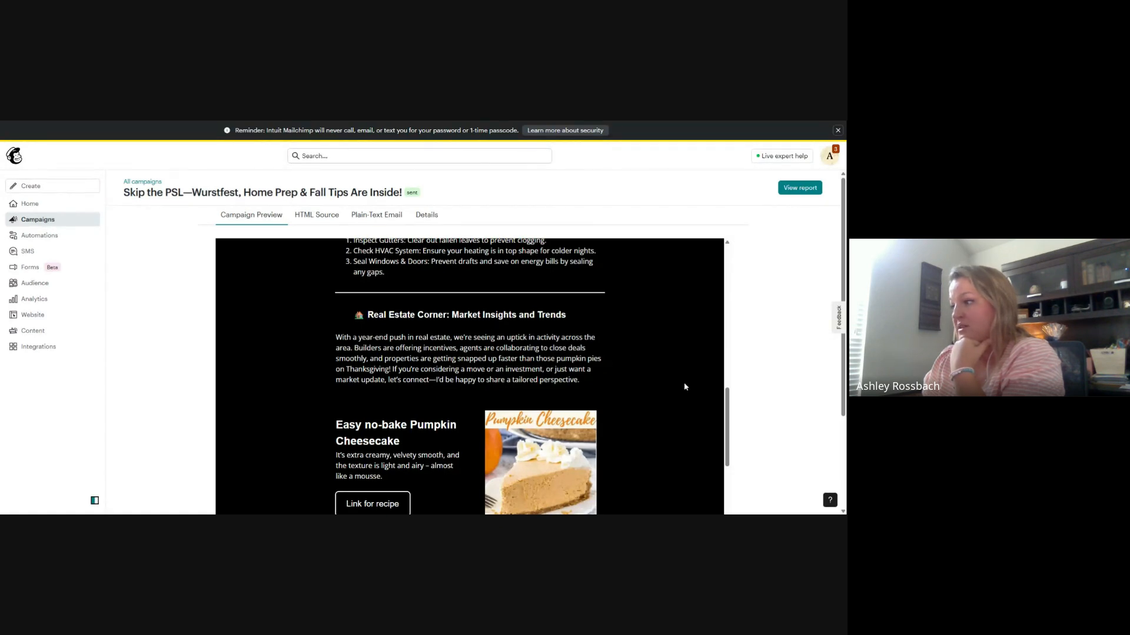
pyautogui.scroll(-2, 684, 384)
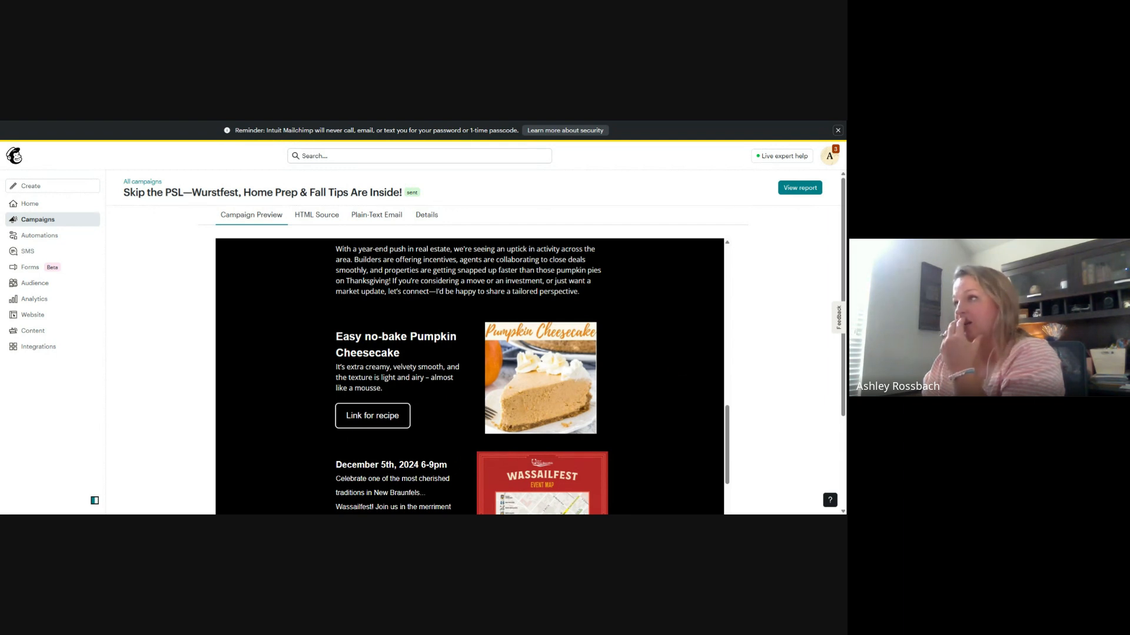
pyautogui.scroll(-3, 681, 383)
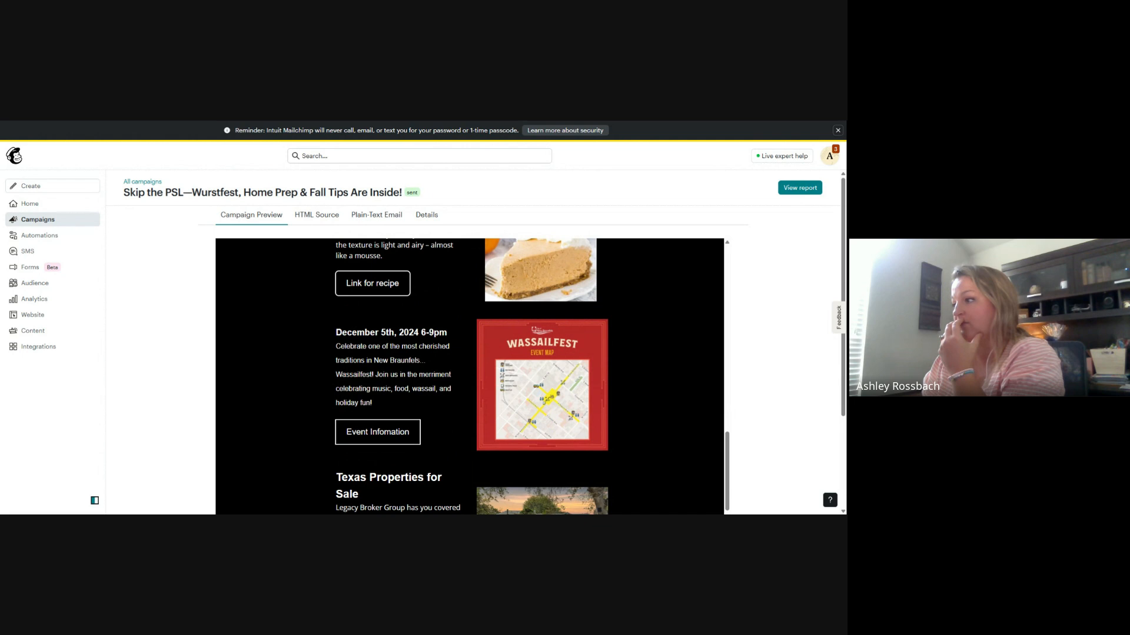
pyautogui.scroll(-1, 681, 383)
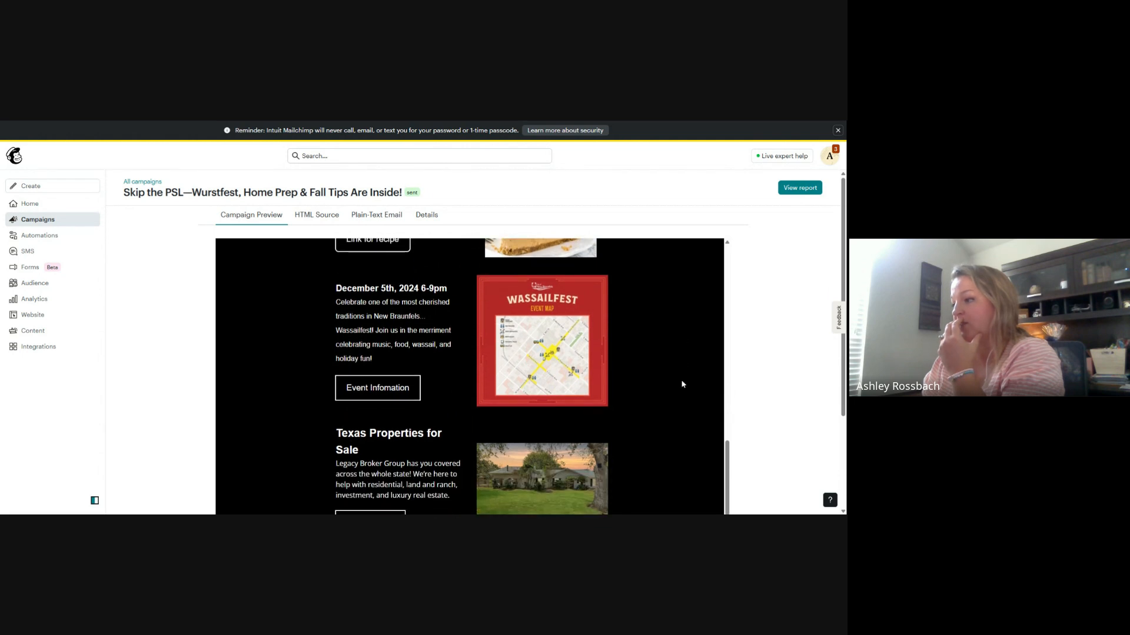
pyautogui.scroll(-2, 681, 382)
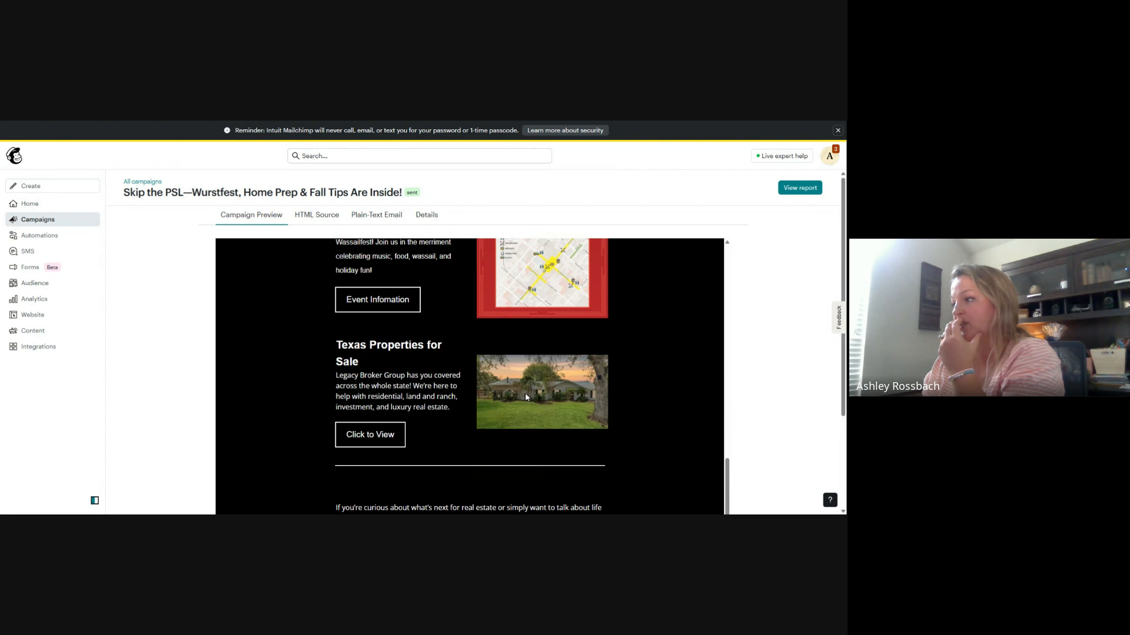
pyautogui.scroll(-1, 675, 389)
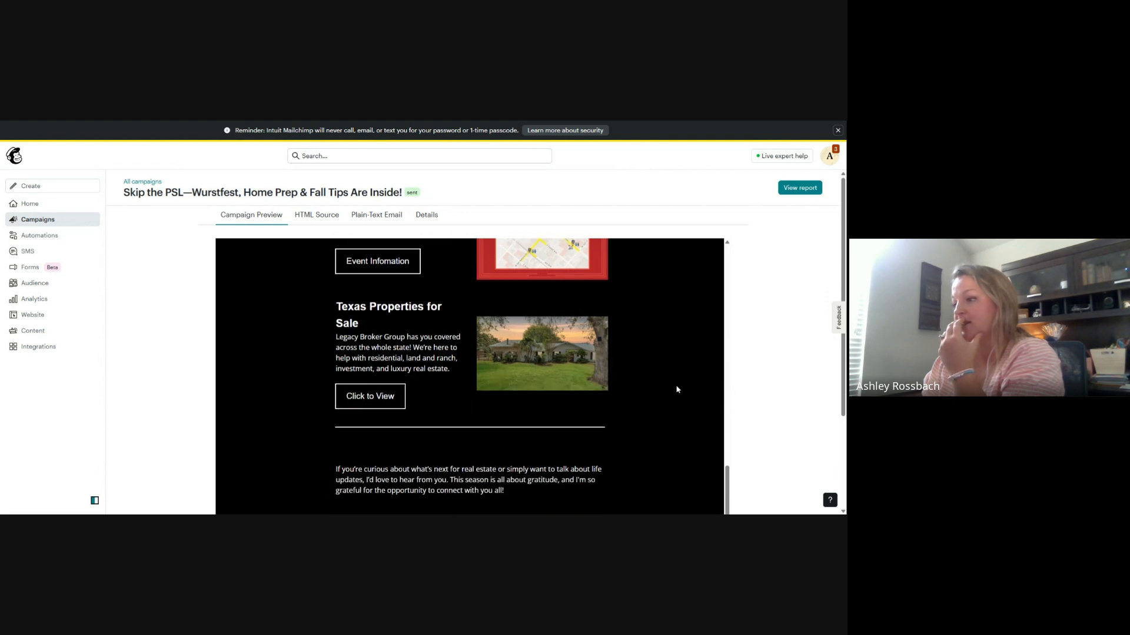
# Step: Examine the newsletter's closing message and "More to share" section, and return to its header image
pyautogui.scroll(-3, 677, 389)
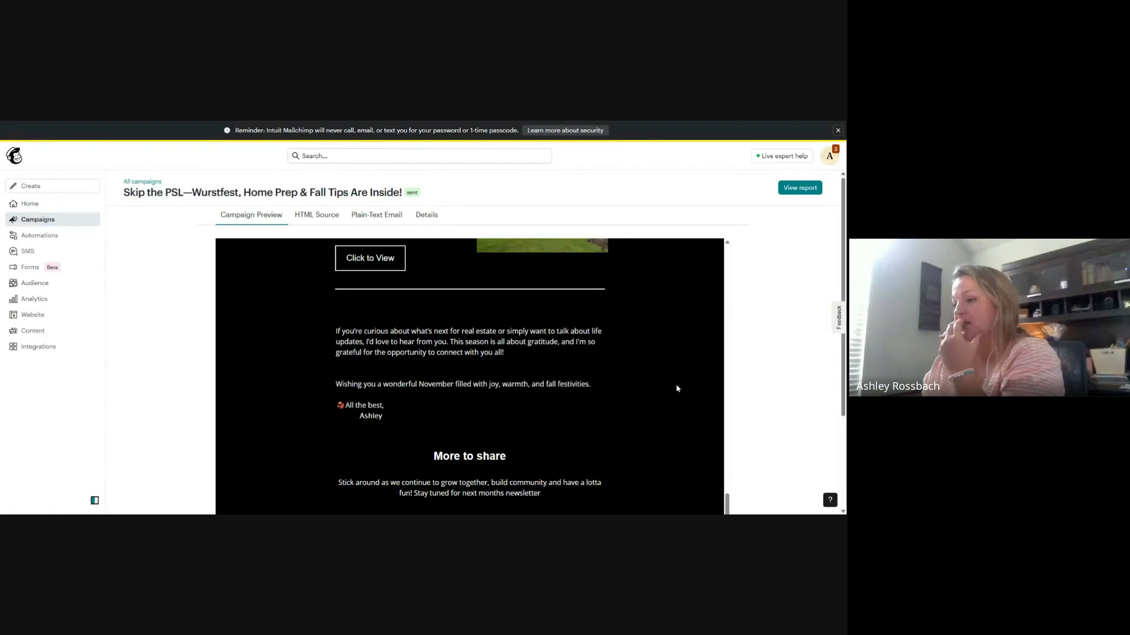
pyautogui.scroll(-2, 677, 389)
pyautogui.scroll(-2, 676, 389)
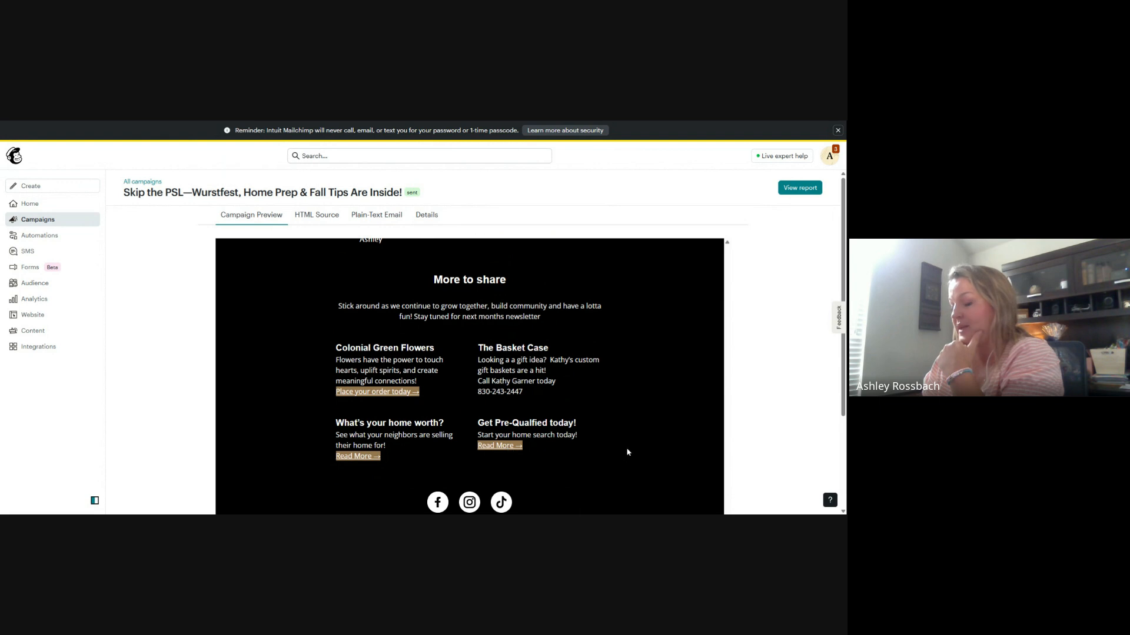
pyautogui.scroll(1, 653, 444)
pyautogui.scroll(2, 653, 444)
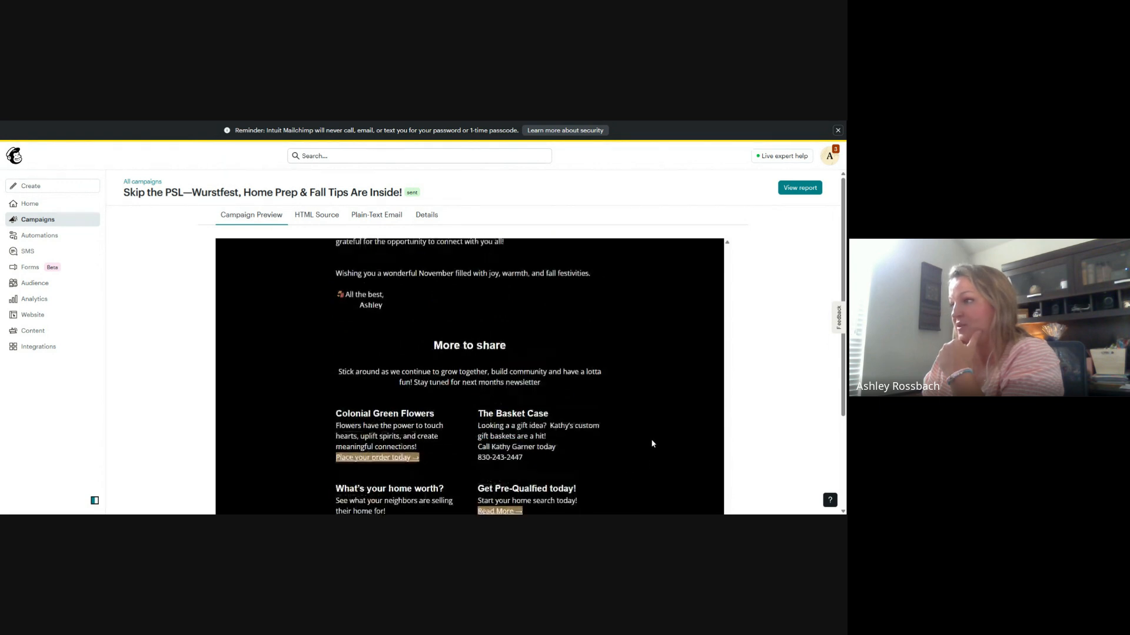
pyautogui.scroll(8, 652, 444)
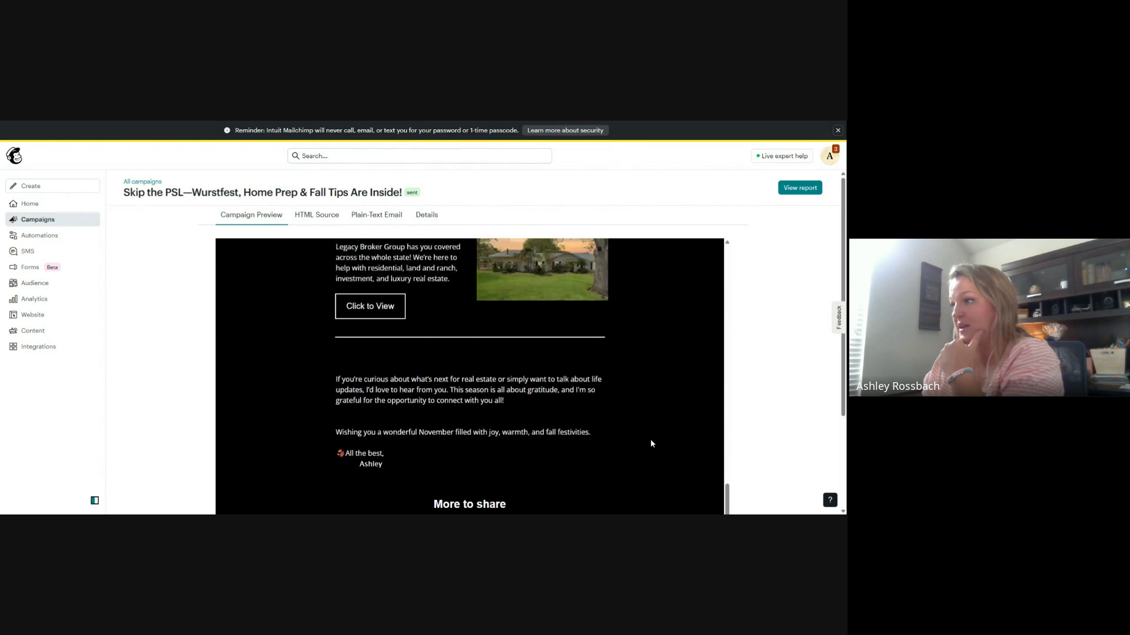
pyautogui.scroll(10, 652, 444)
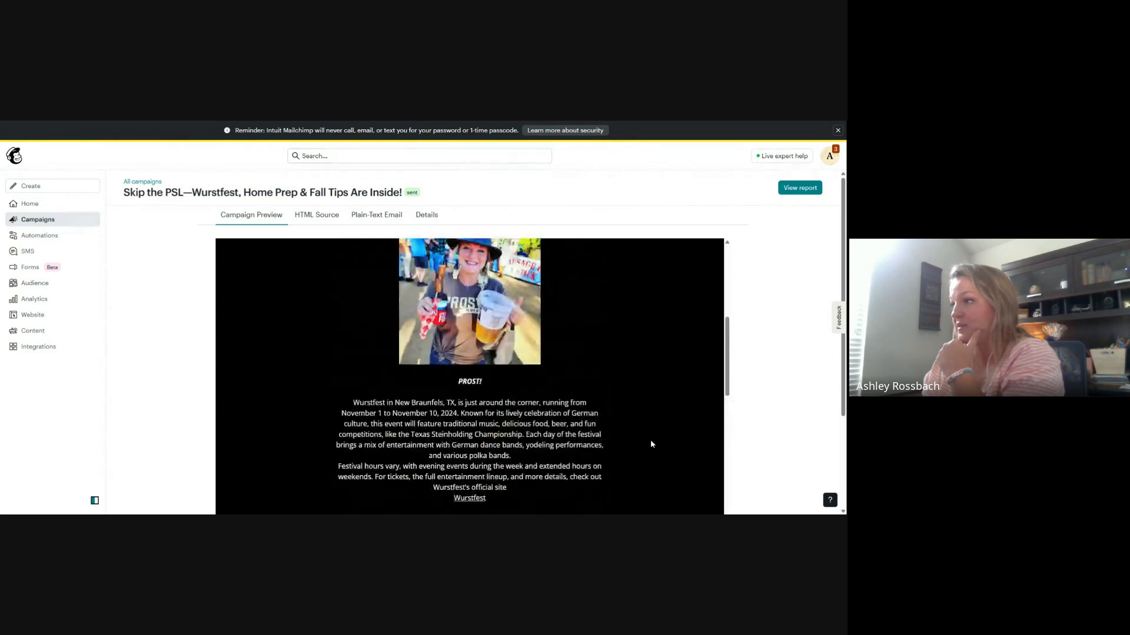
pyautogui.scroll(3, 650, 444)
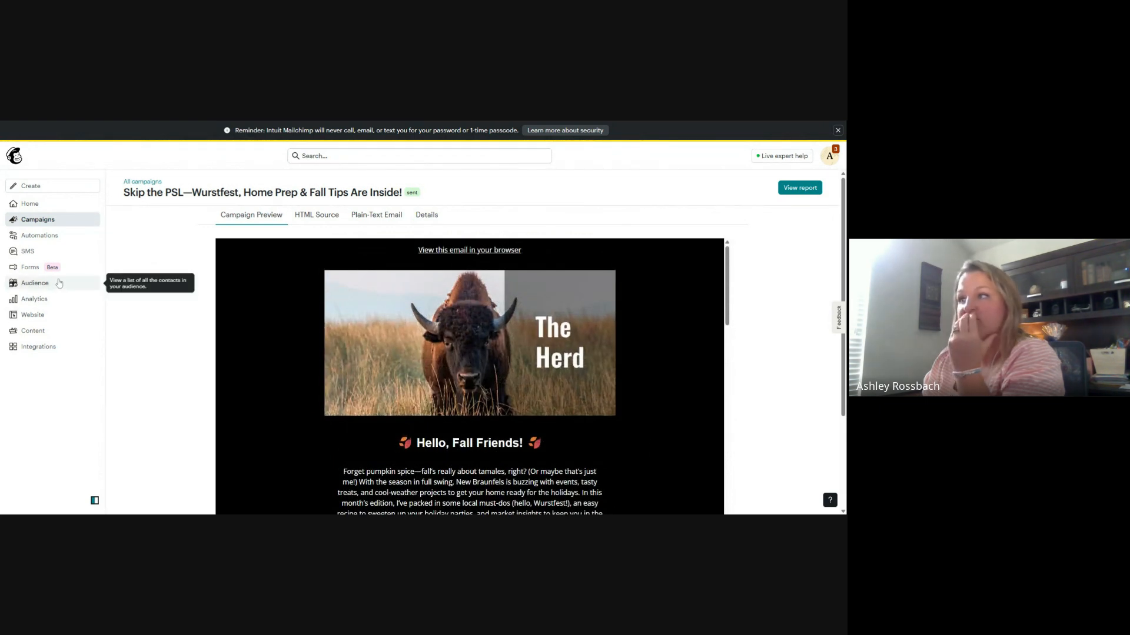
# Step: Return to the campaign list and check the actions available for the "Spoiler: Fall Is Not Here Yet" campaign
pyautogui.click(37, 220)
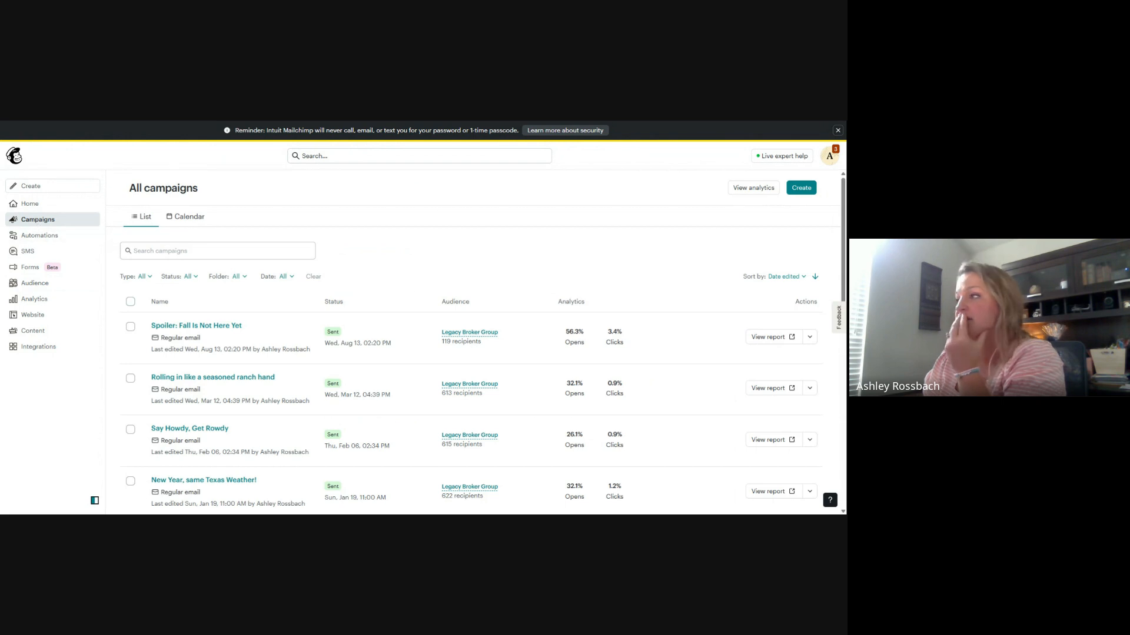
pyautogui.click(812, 340)
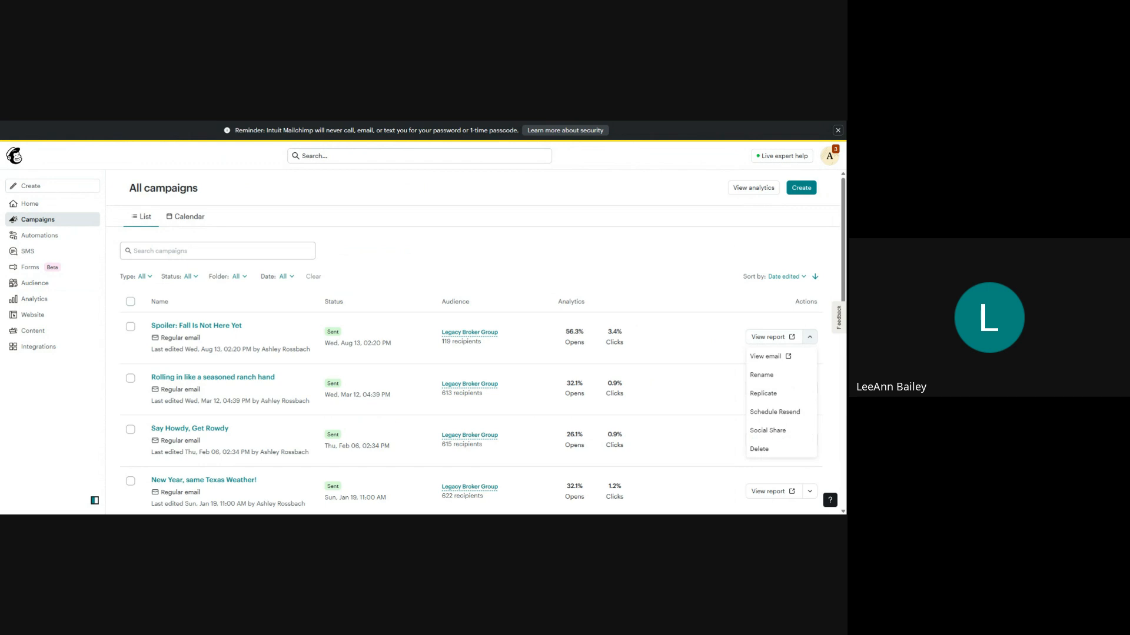
pyautogui.click(810, 337)
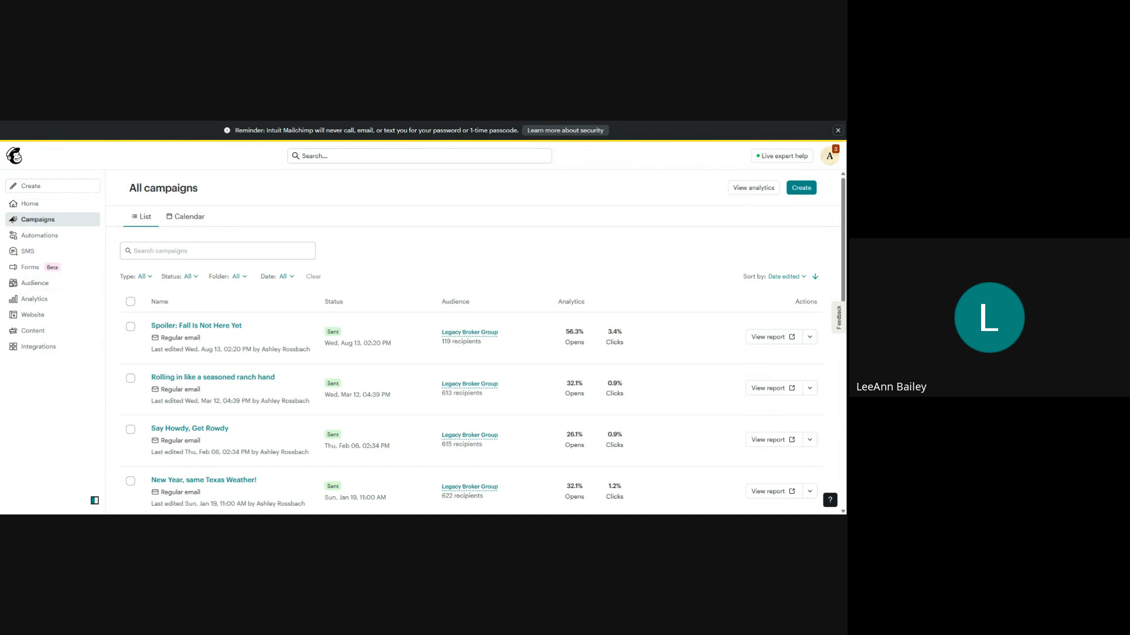
# Step: Open the audience's contacts and inspect the Tags, Segments and Subscription status filter options and the contact table
pyautogui.click(41, 287)
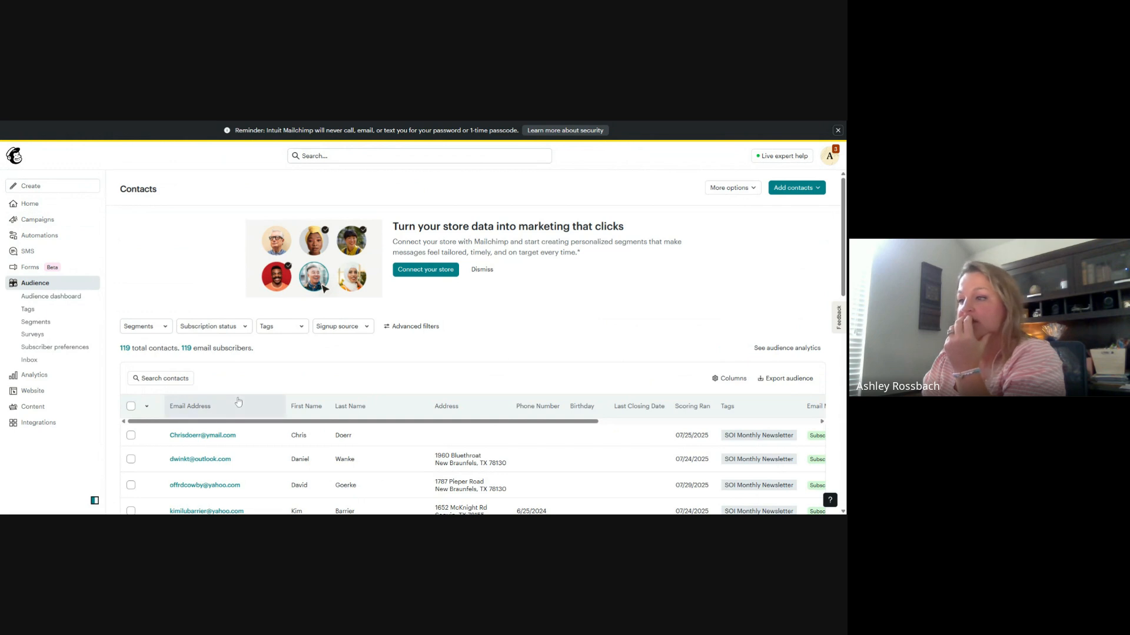
pyautogui.click(272, 327)
pyautogui.click(273, 327)
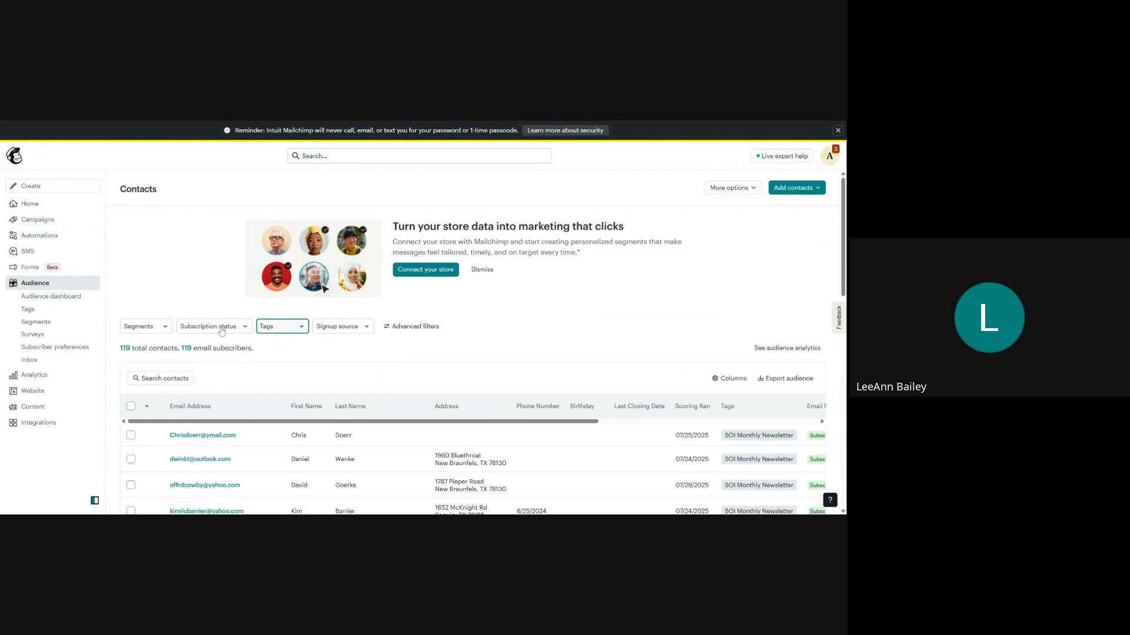
pyautogui.click(152, 331)
pyautogui.click(152, 331)
pyautogui.click(246, 328)
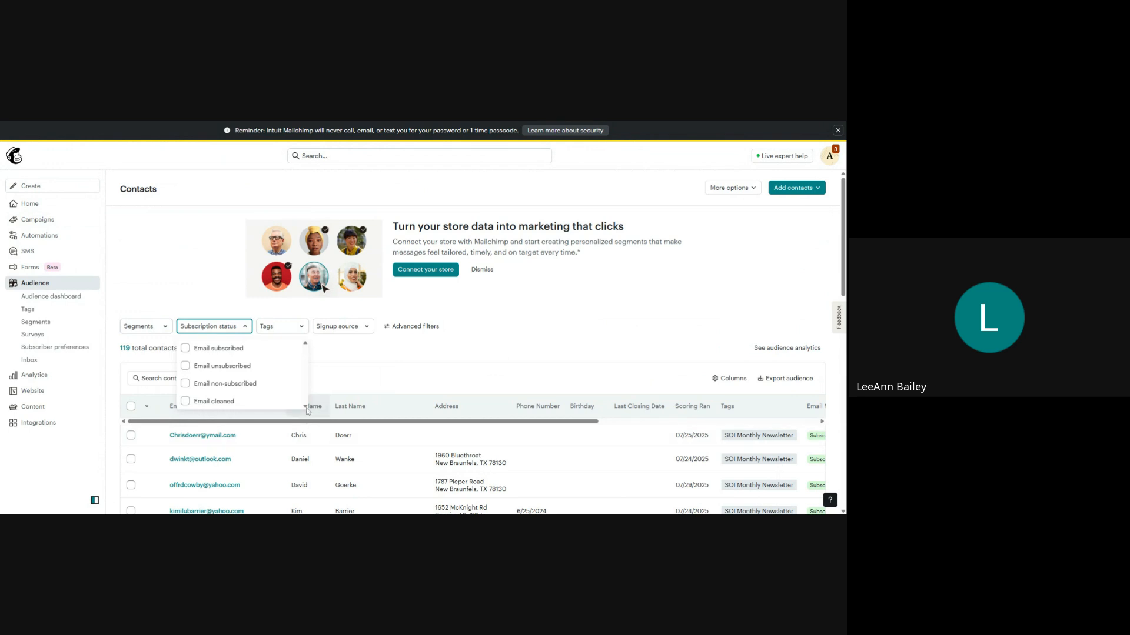
pyautogui.click(244, 331)
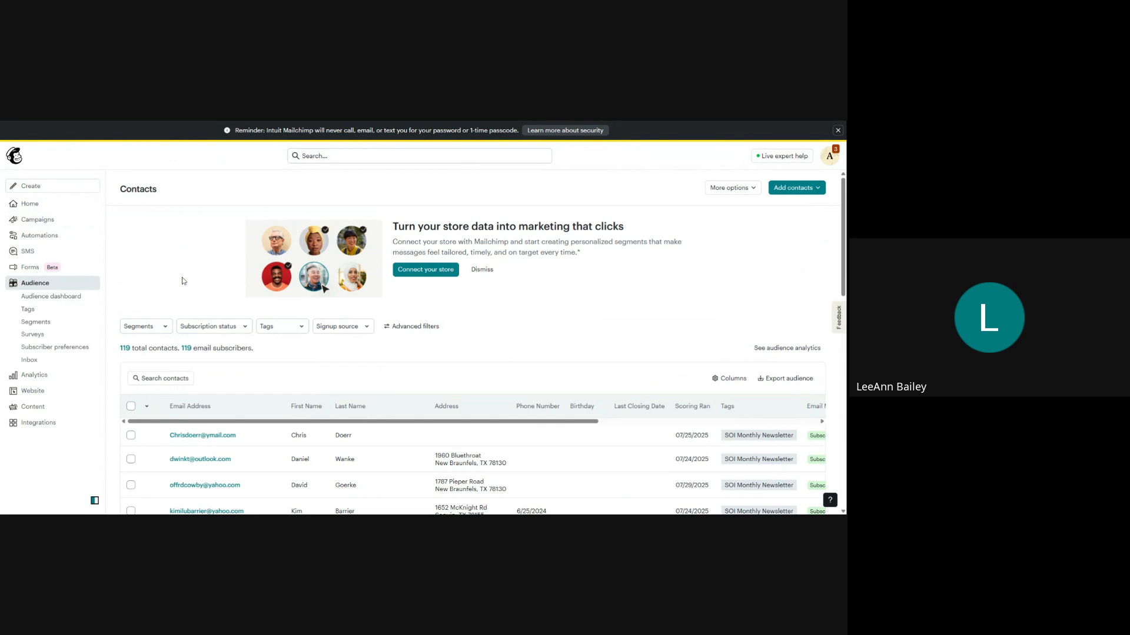
pyautogui.scroll(-1, 182, 281)
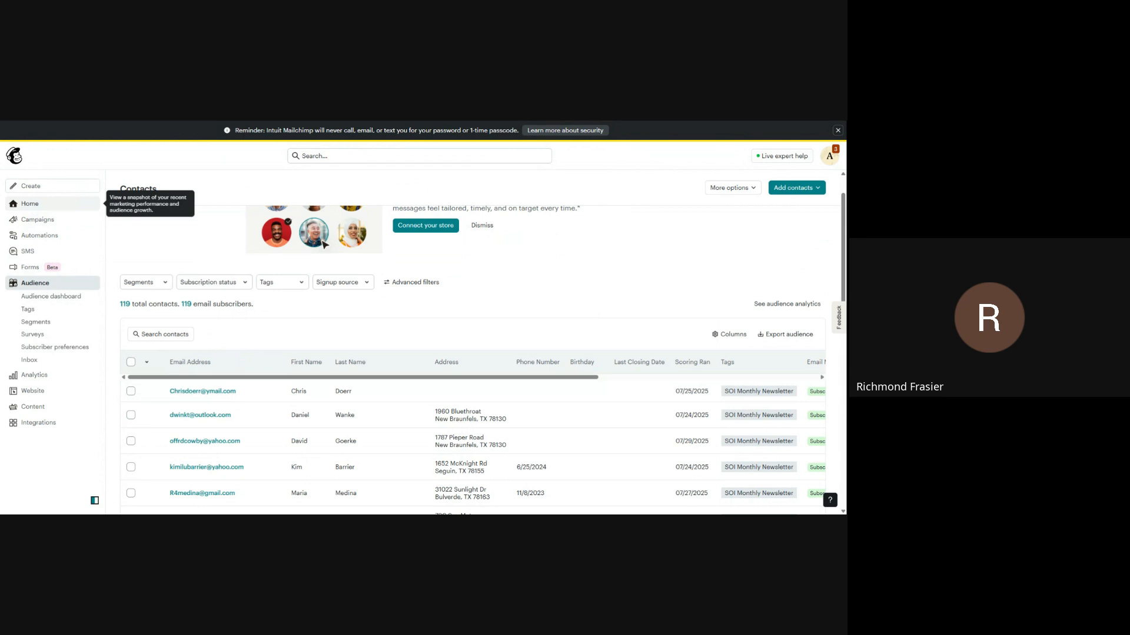
# Step: Create a new email from the home page and dismiss the choice of design methods to show its setup page
pyautogui.click(34, 210)
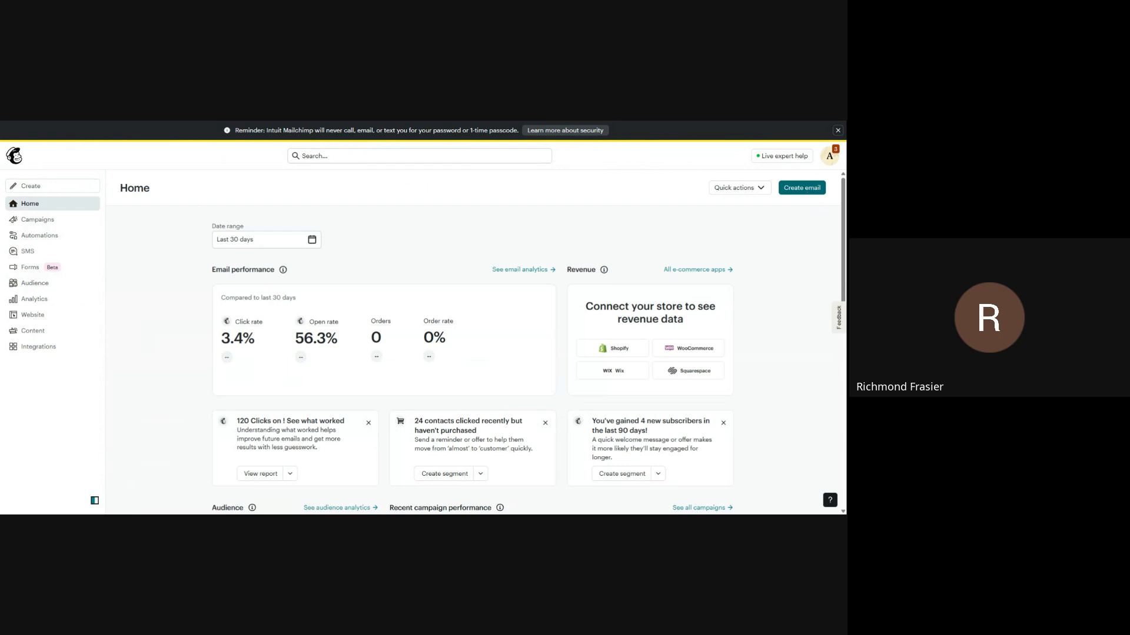
pyautogui.click(804, 188)
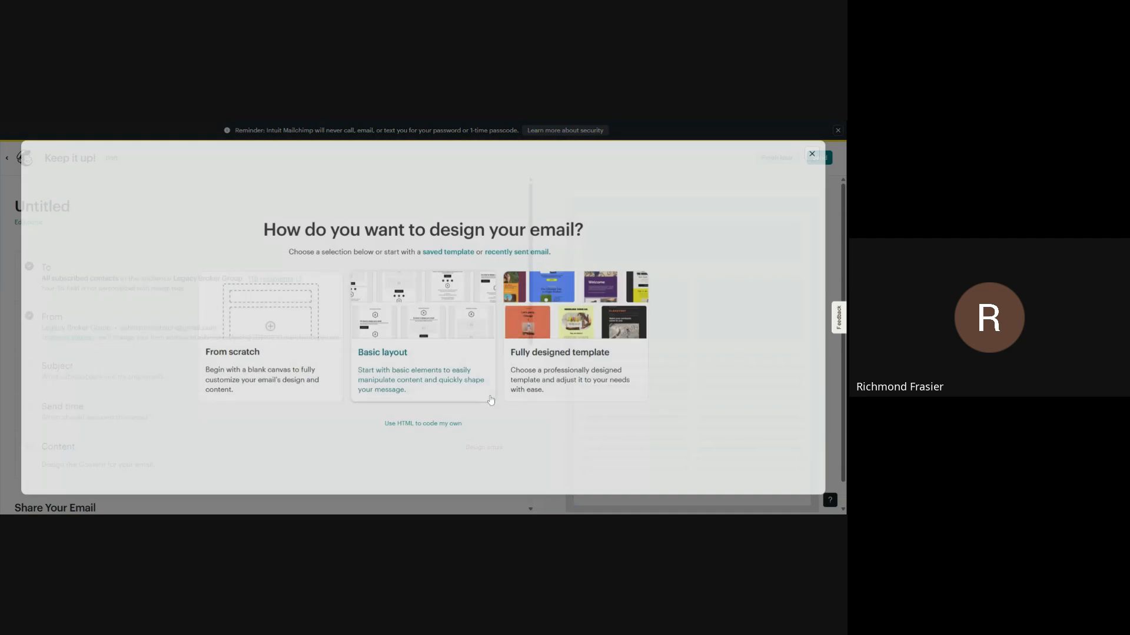
pyautogui.click(811, 153)
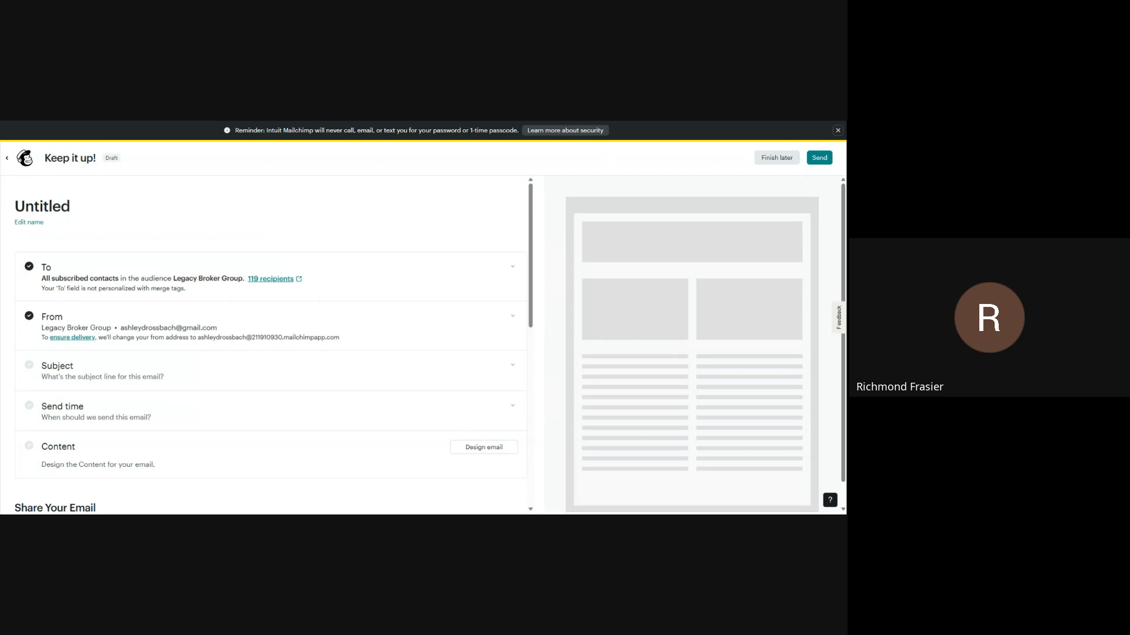
# Step: Start designing the email from the saved template "Newsletter template - White", previewing it before continuing to the builder
pyautogui.click(693, 357)
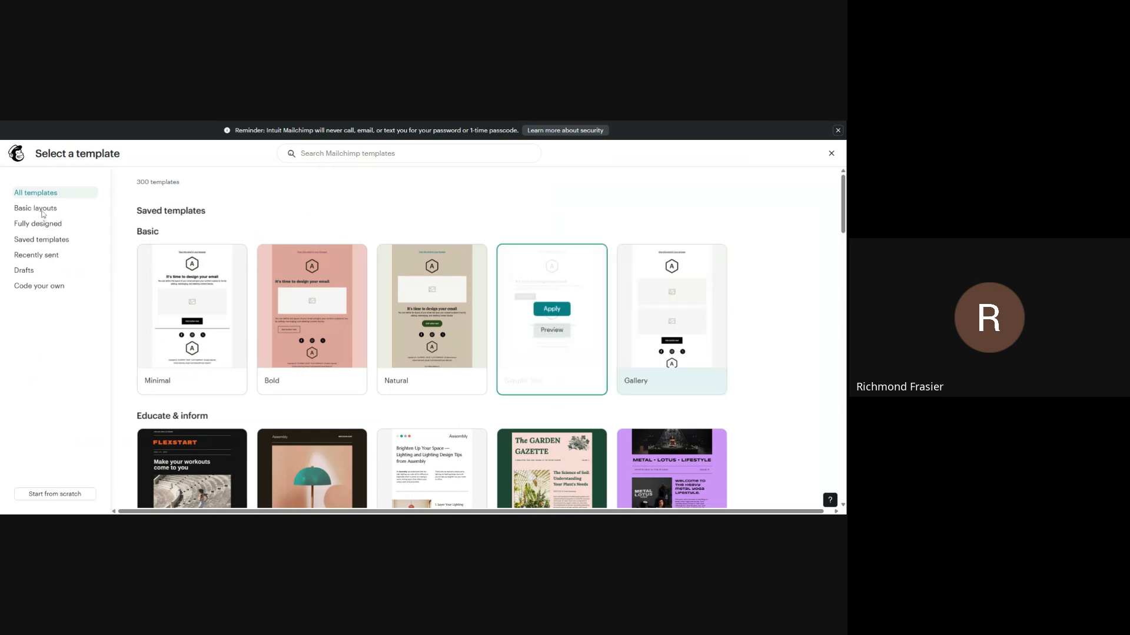
pyautogui.click(47, 242)
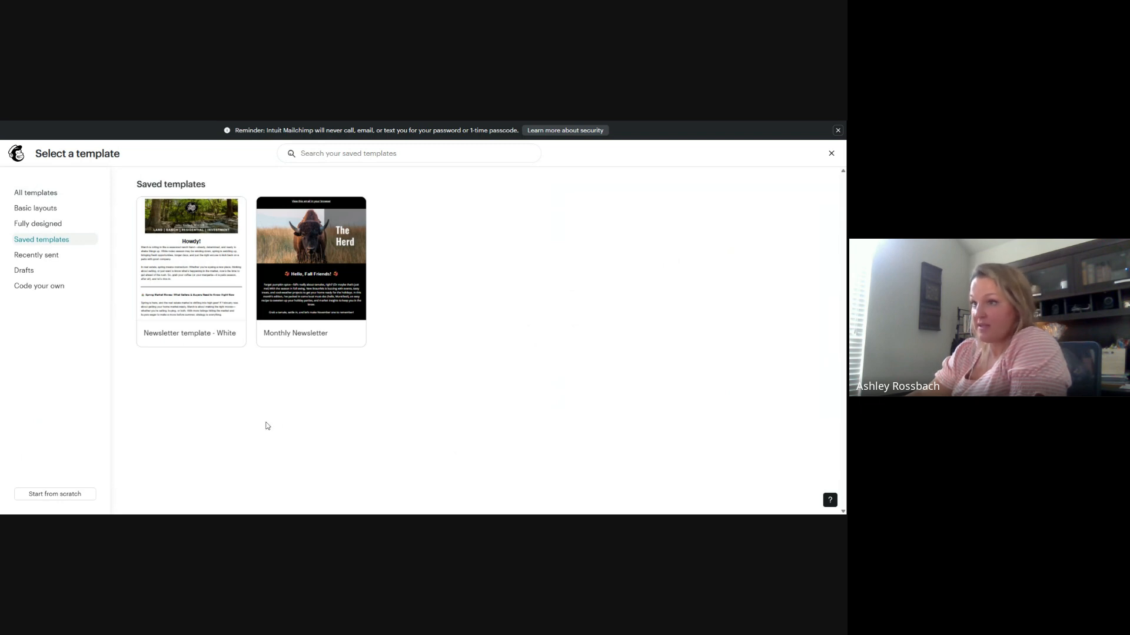
pyautogui.moveTo(198, 250)
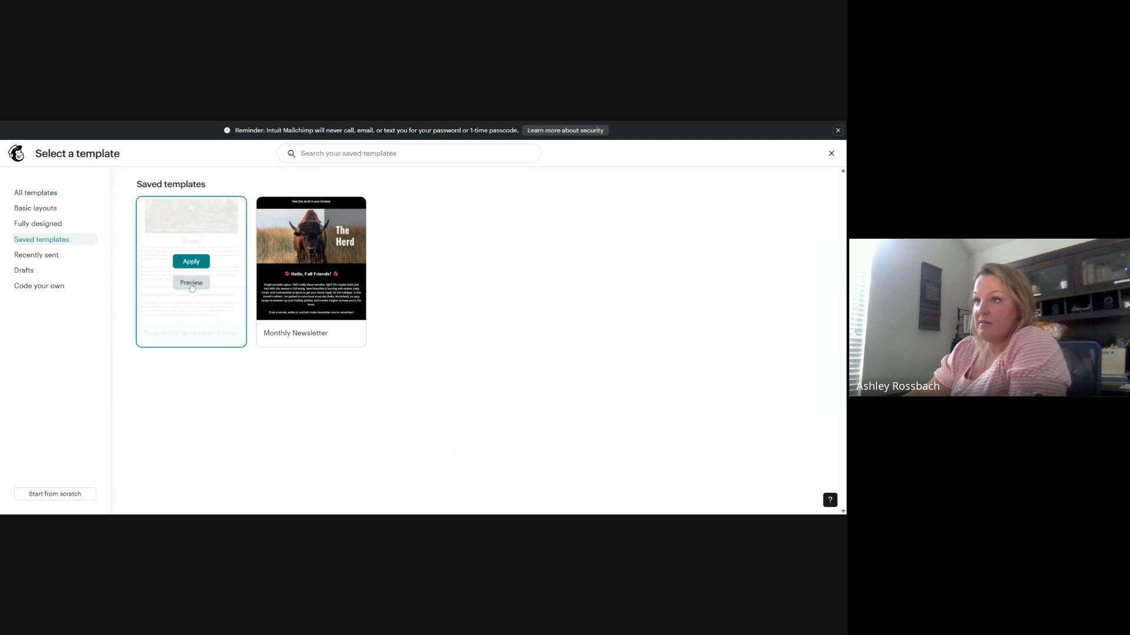
pyautogui.click(193, 286)
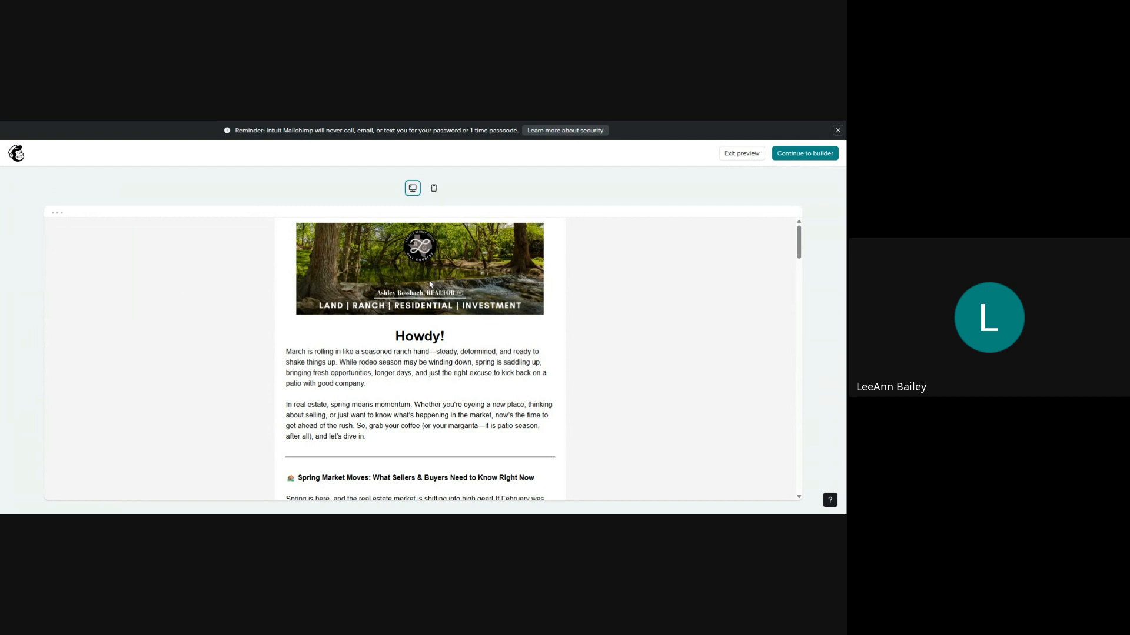
pyautogui.click(820, 154)
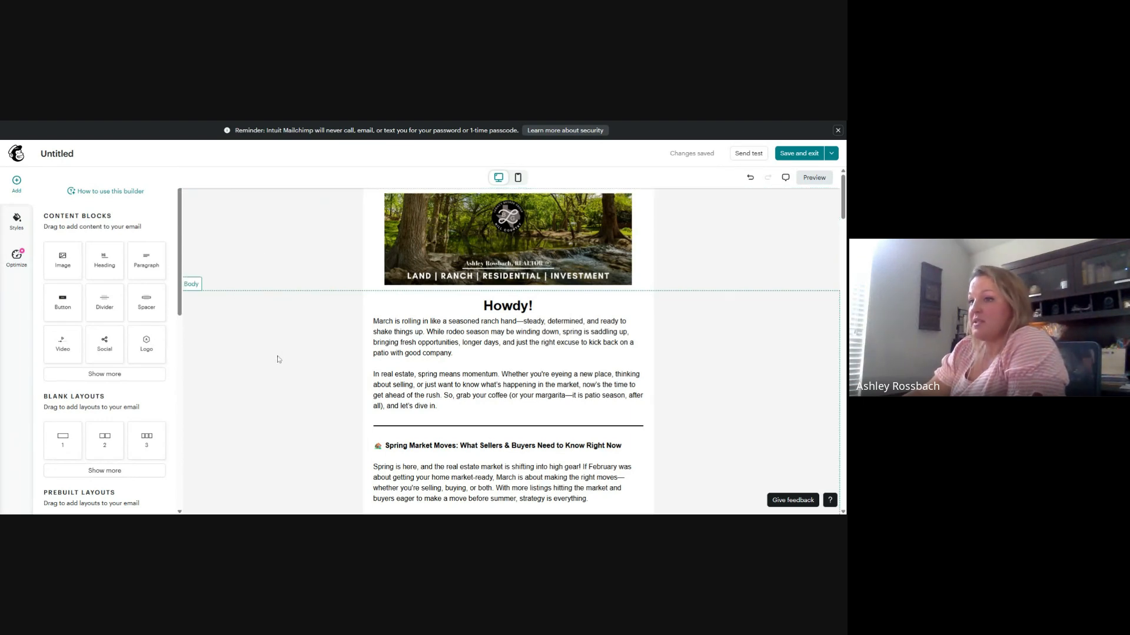
# Step: Add an image block between the "Howdy!" introduction and the divider above "Spring Market Moves"
pyautogui.scroll(-2, 277, 360)
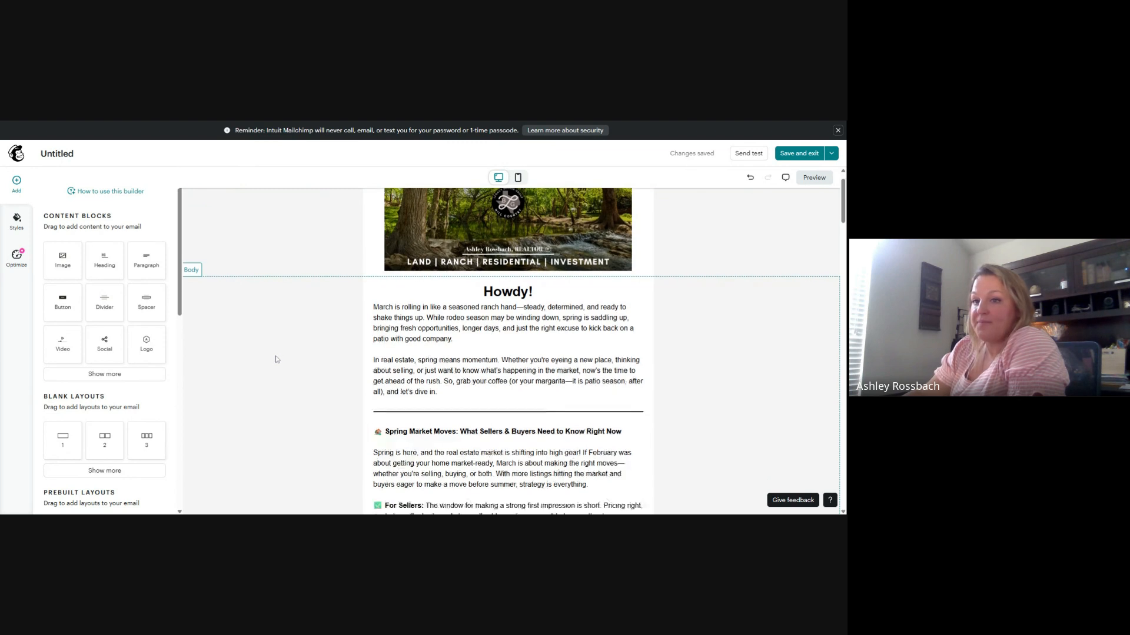
pyautogui.scroll(2, 278, 359)
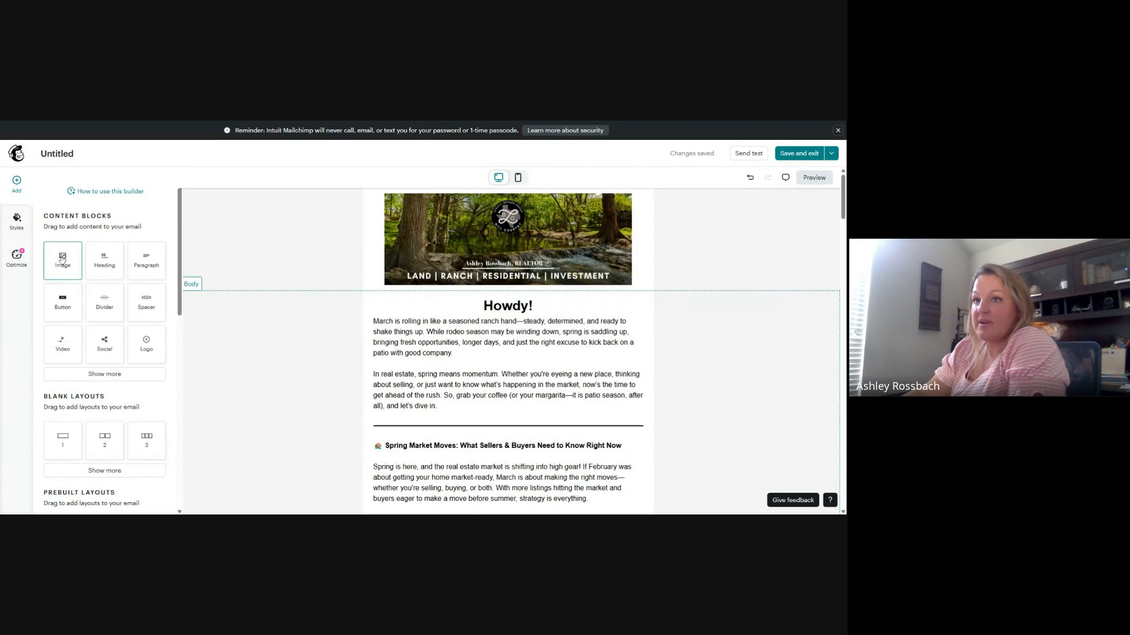
pyautogui.moveTo(63, 259); pyautogui.dragTo(503, 357)
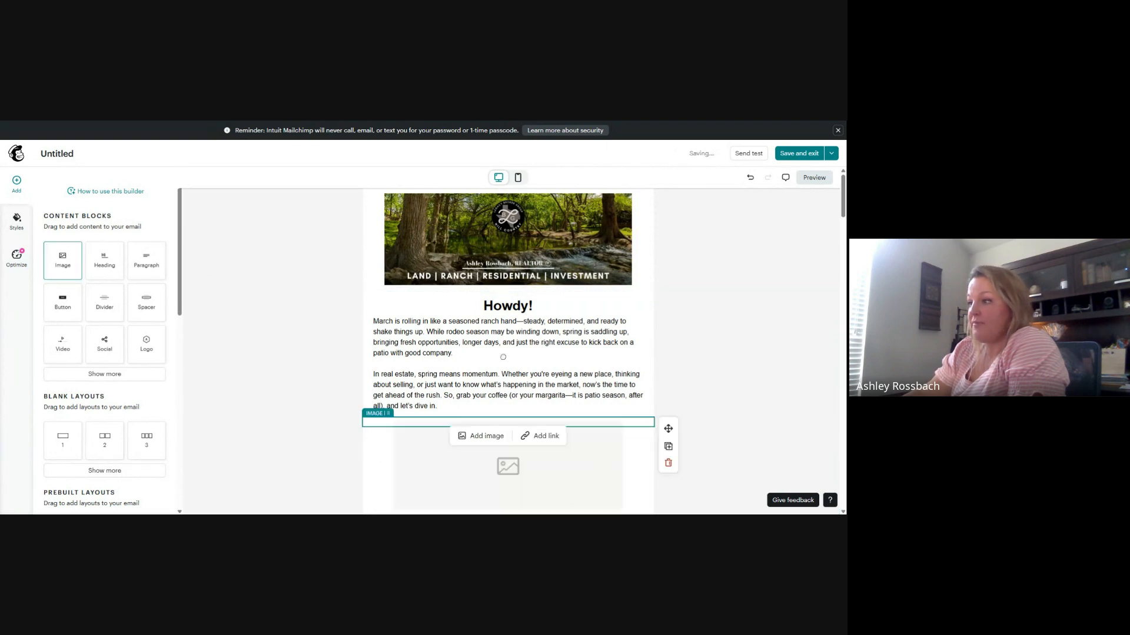
pyautogui.scroll(-3, 504, 357)
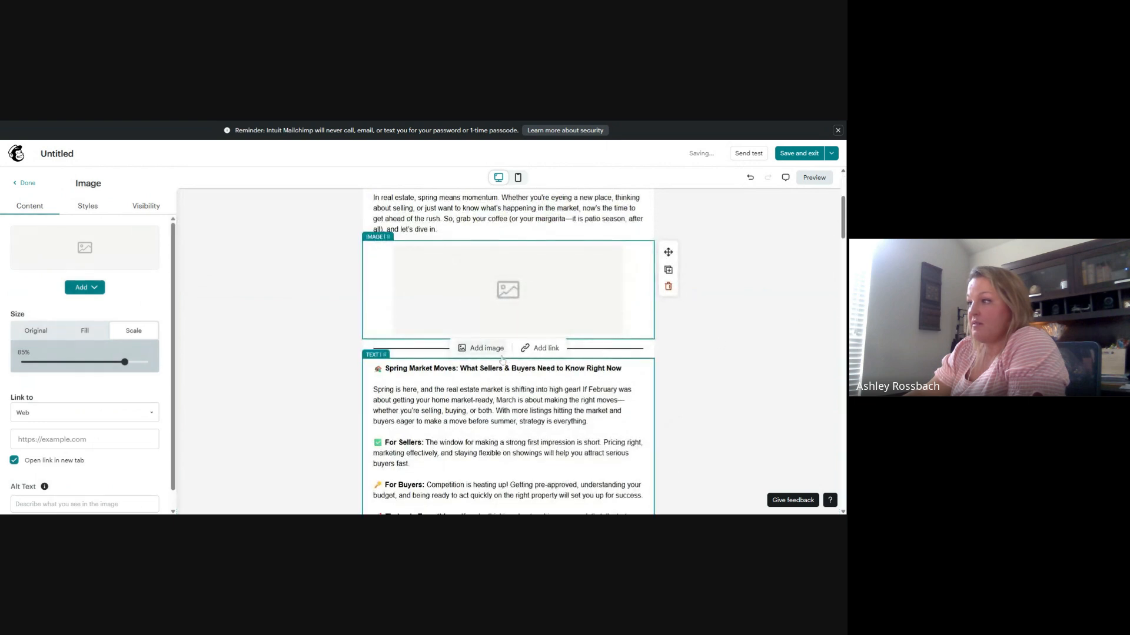
# Step: Open Content Studio for the empty image block and look over the available stock images
pyautogui.click(477, 348)
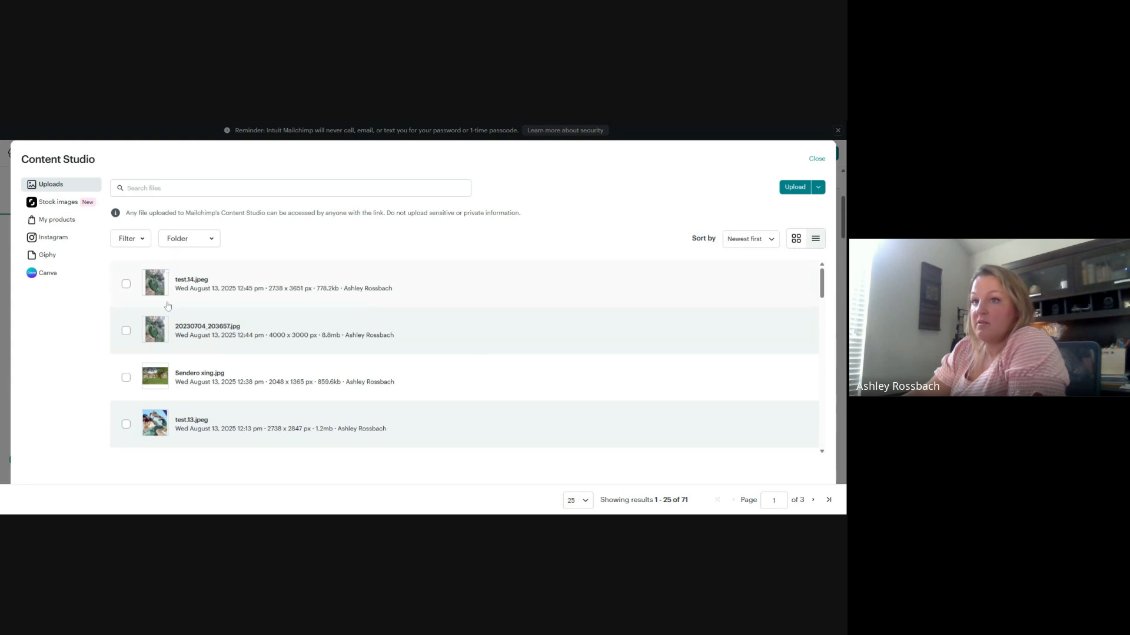
pyautogui.click(53, 222)
pyautogui.click(54, 206)
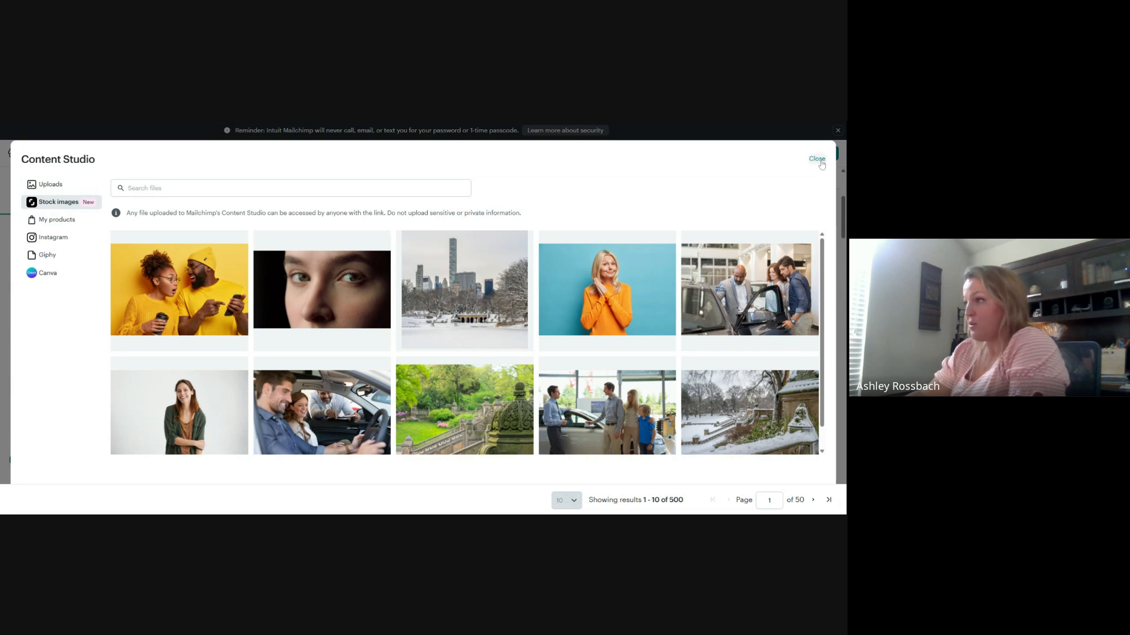
pyautogui.scroll(-1, 350, 312)
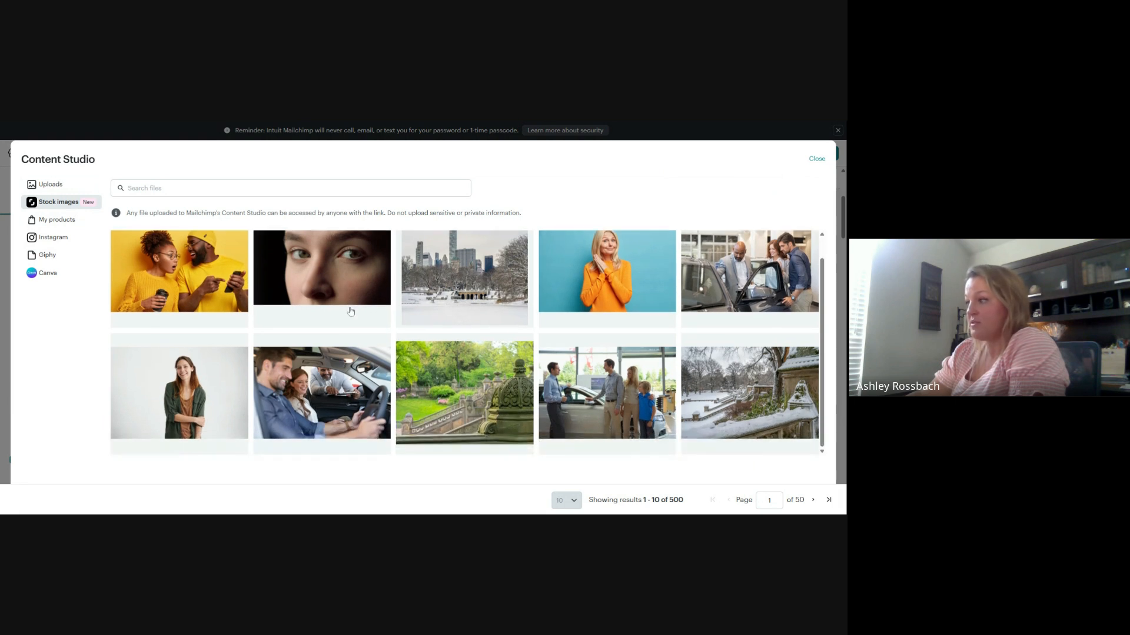
pyautogui.scroll(1, 350, 311)
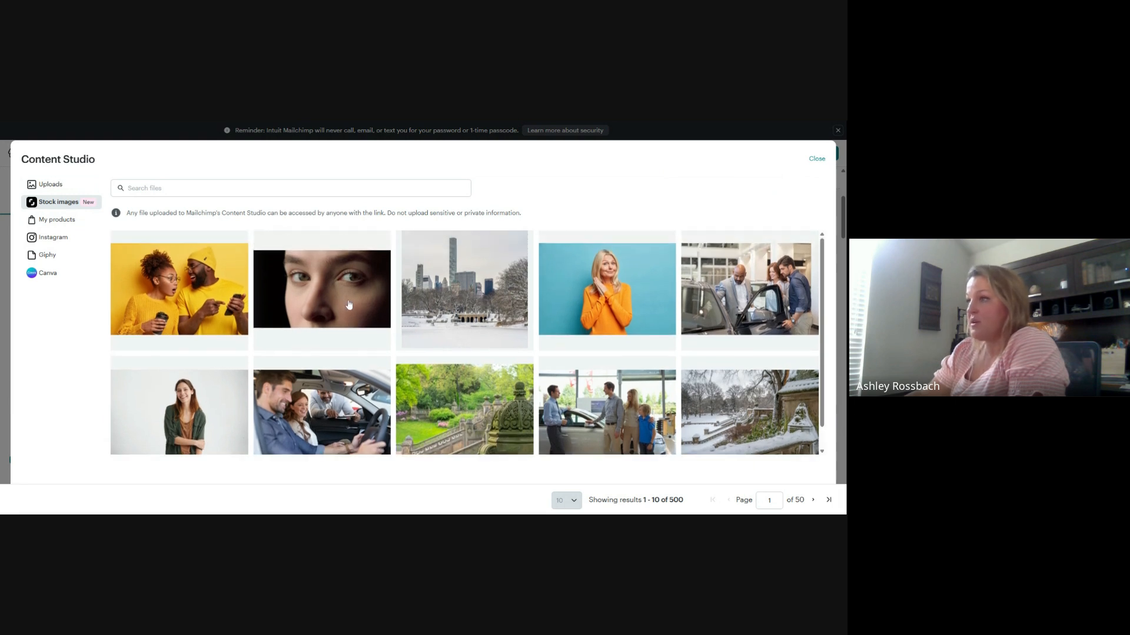
# Step: Browse the uploaded files in Content Studio, checking the older images and returning to the property photos
pyautogui.click(65, 188)
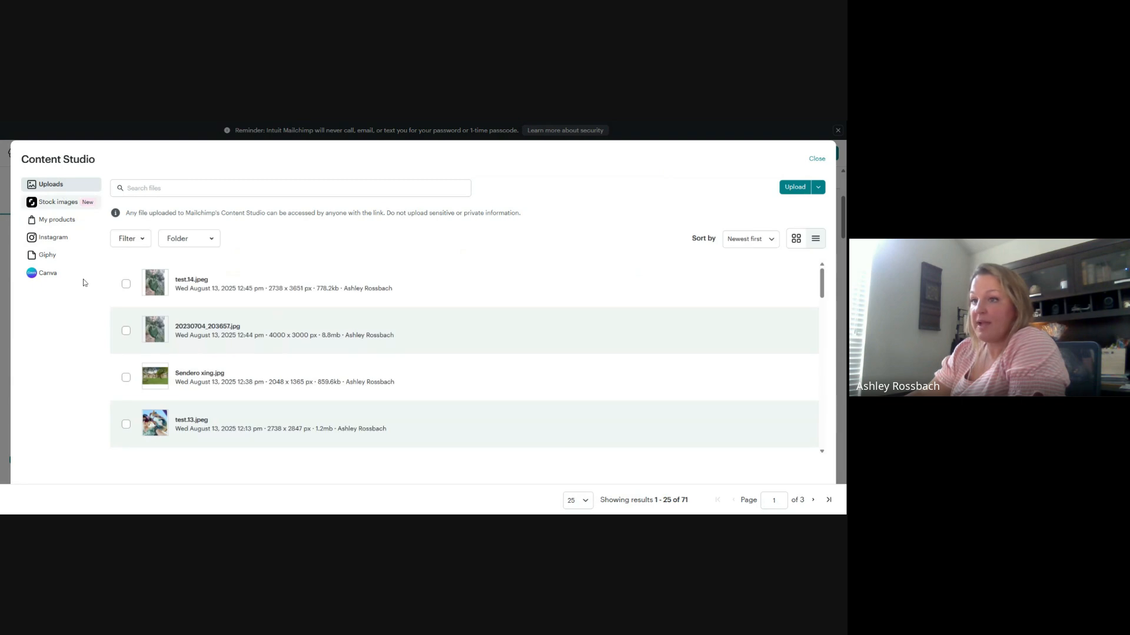
pyautogui.scroll(-2, 259, 373)
pyautogui.scroll(-3, 259, 373)
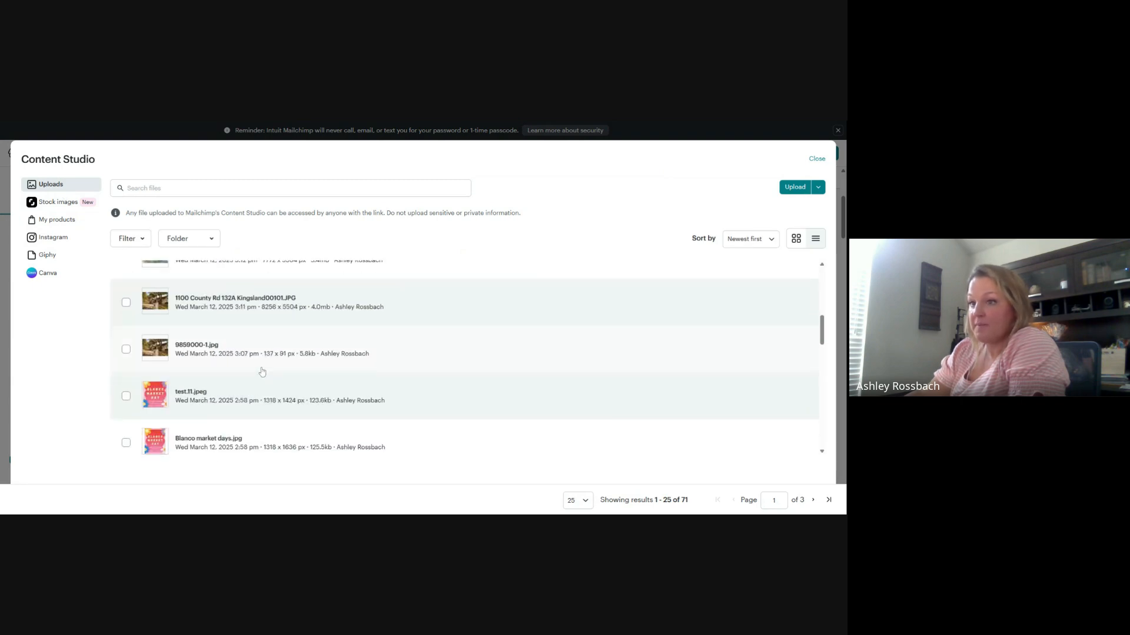
pyautogui.scroll(-3, 261, 372)
pyautogui.scroll(-5, 262, 370)
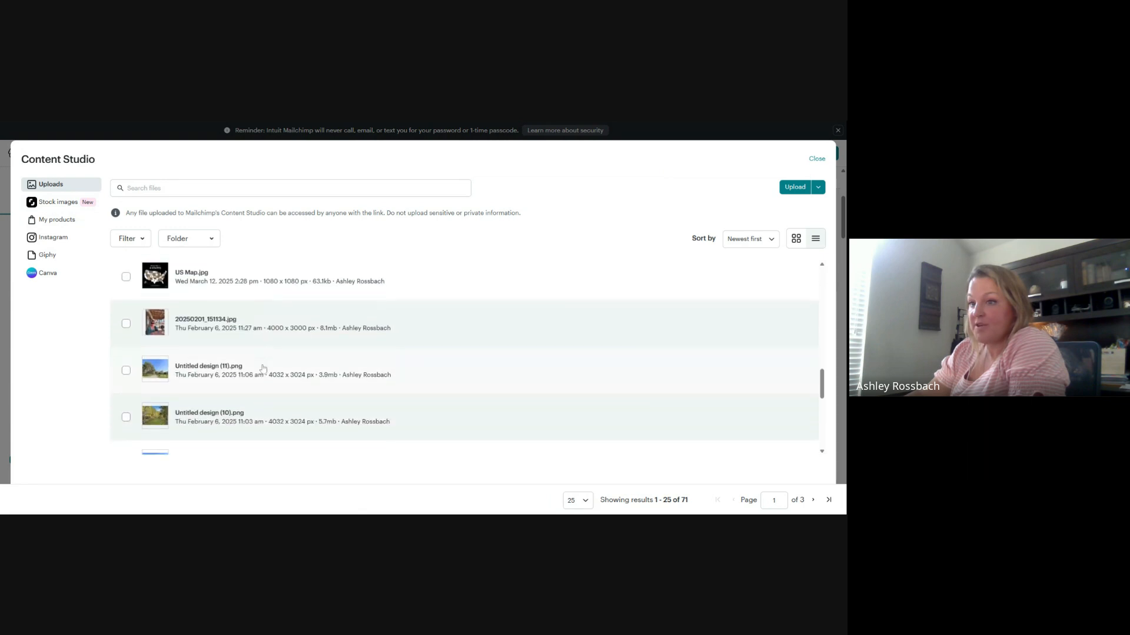
pyautogui.scroll(6, 263, 367)
pyautogui.scroll(-3, 263, 367)
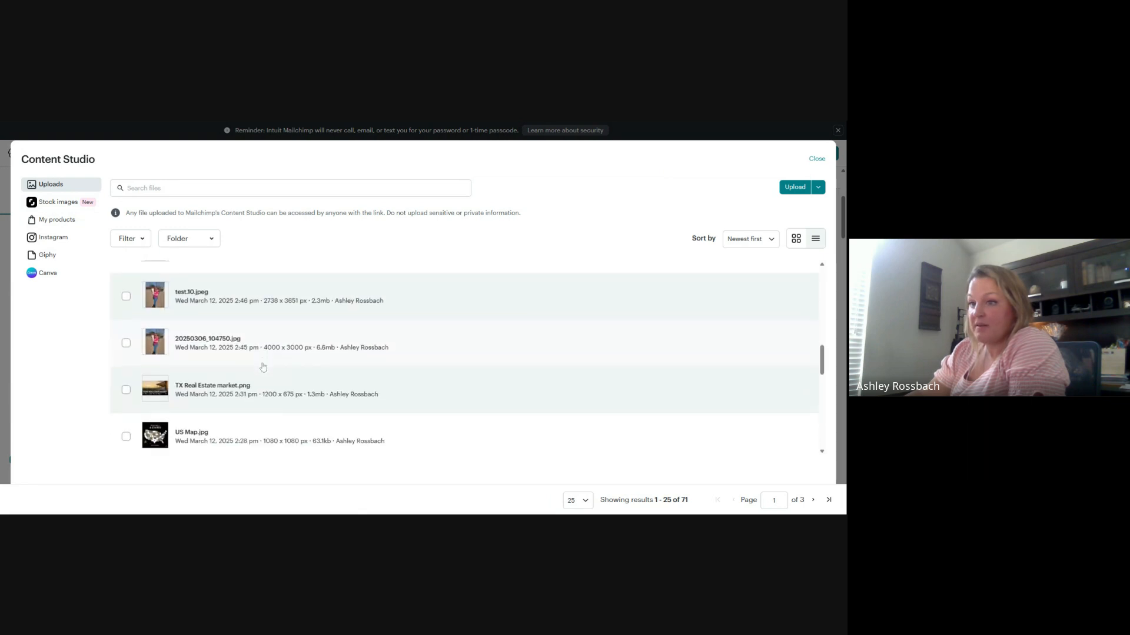
pyautogui.scroll(-4, 263, 366)
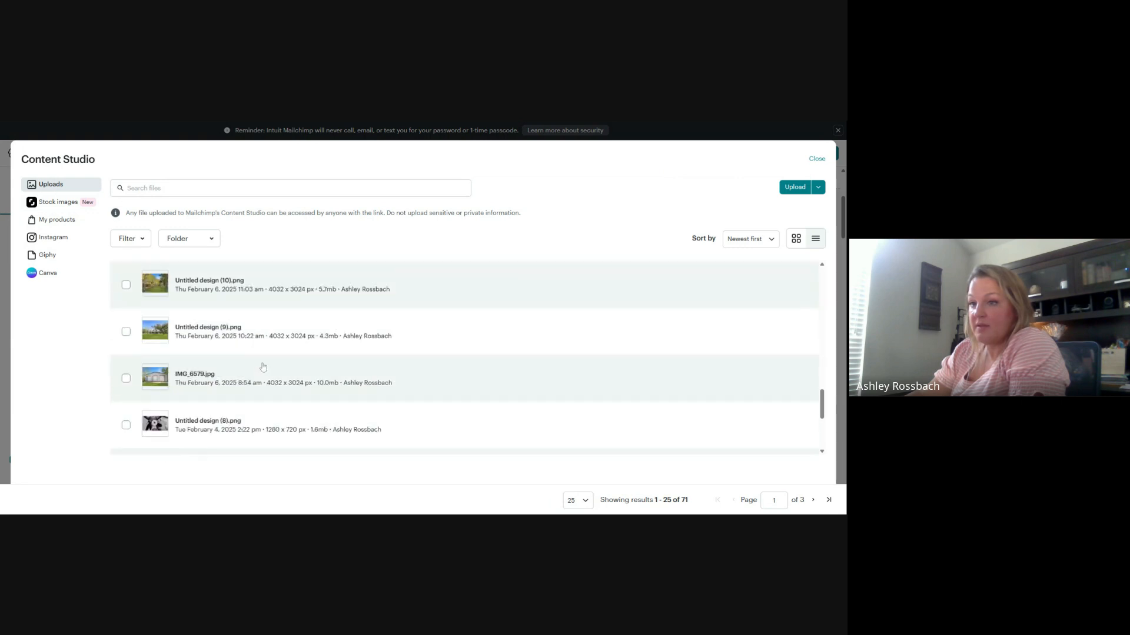
pyautogui.scroll(-1, 263, 365)
pyautogui.scroll(-4, 262, 366)
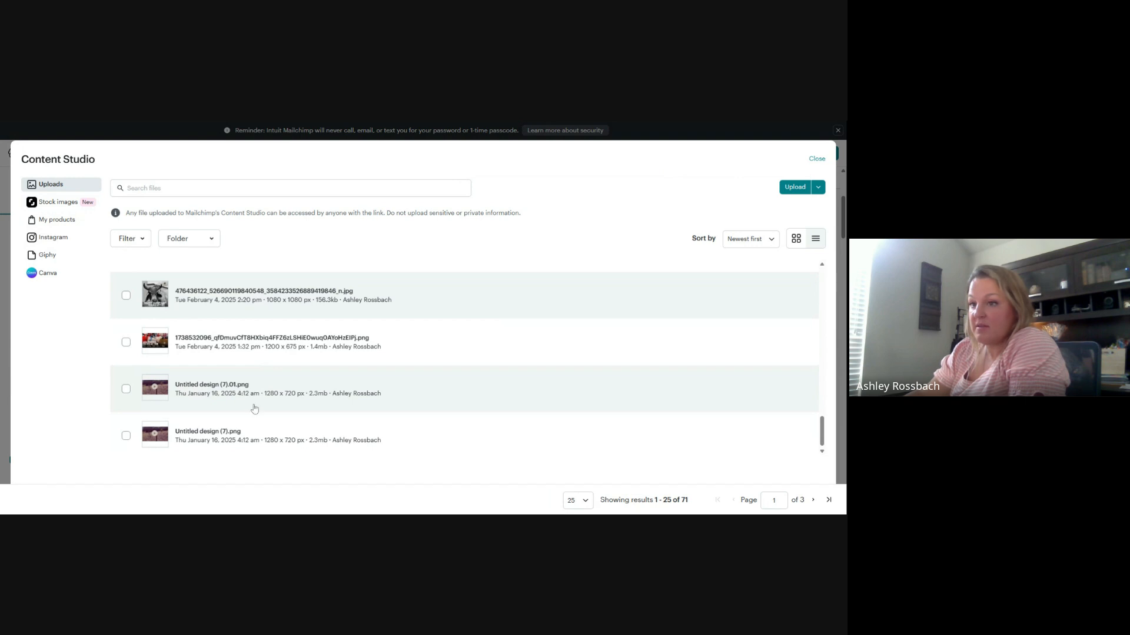
pyautogui.scroll(3, 283, 394)
pyautogui.scroll(8, 286, 394)
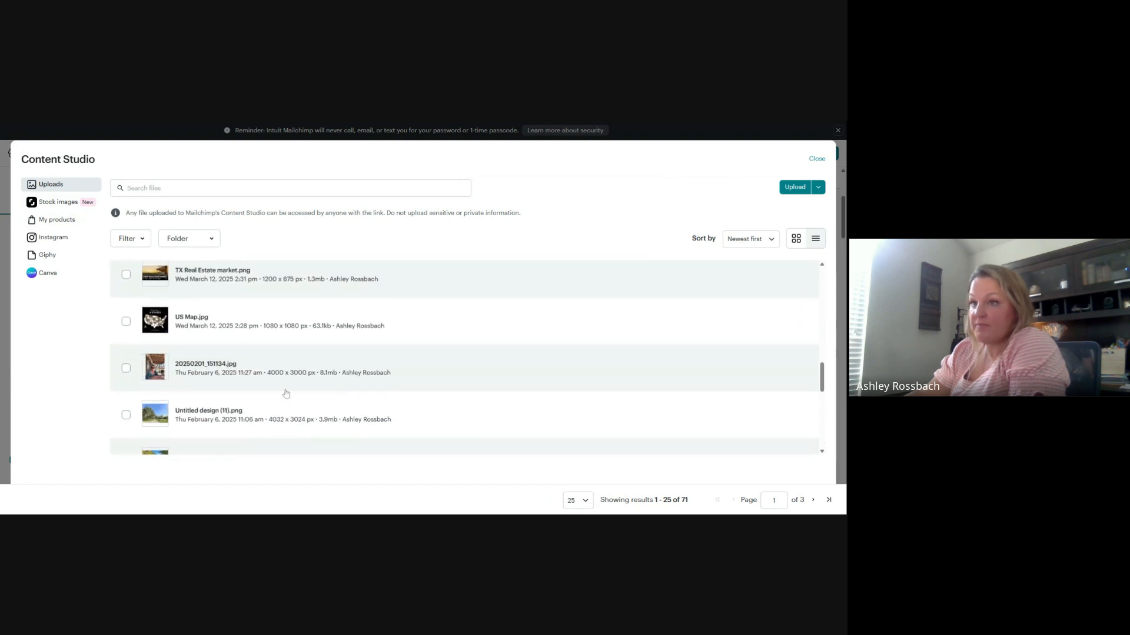
pyautogui.scroll(3, 286, 394)
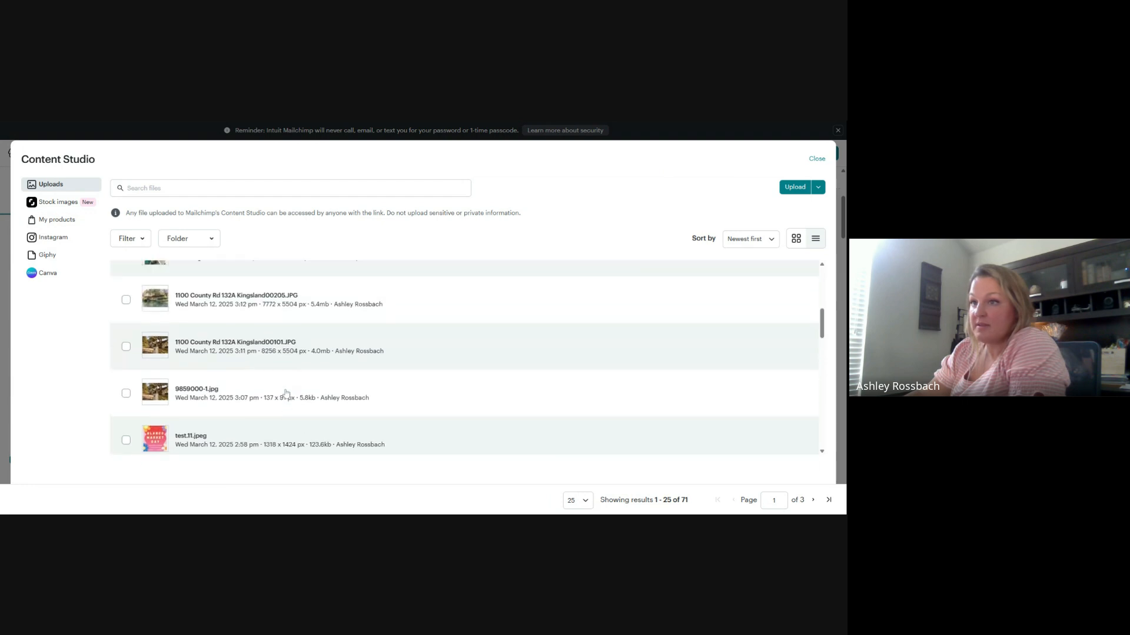
# Step: Insert the uploaded waterfront house photo into the image block, and delete that block from the email
pyautogui.click(153, 390)
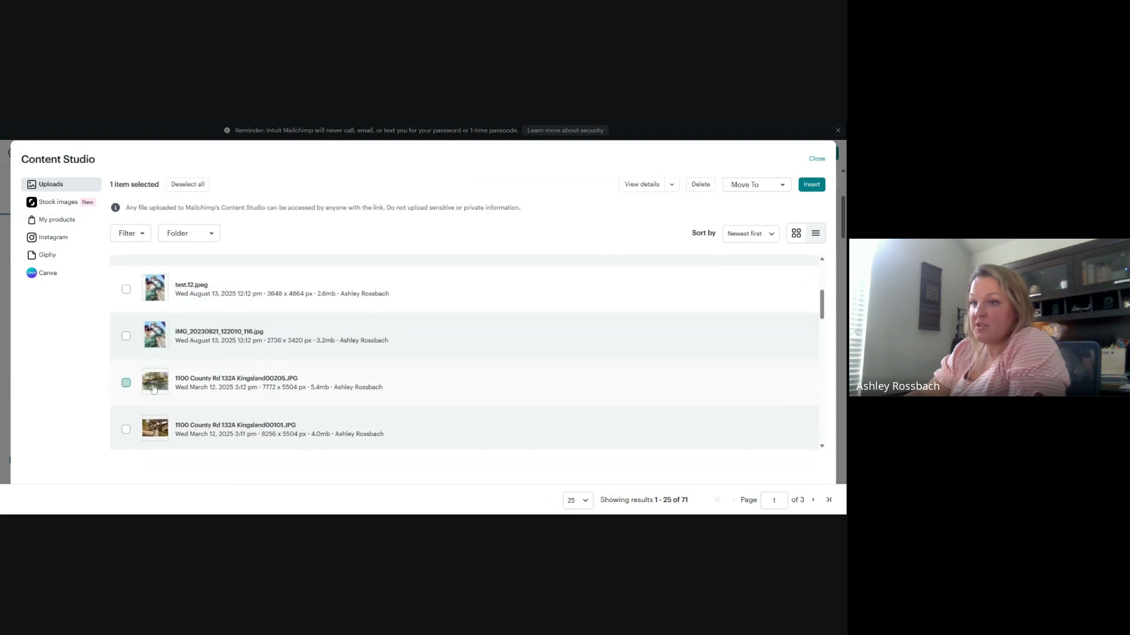
pyautogui.click(809, 190)
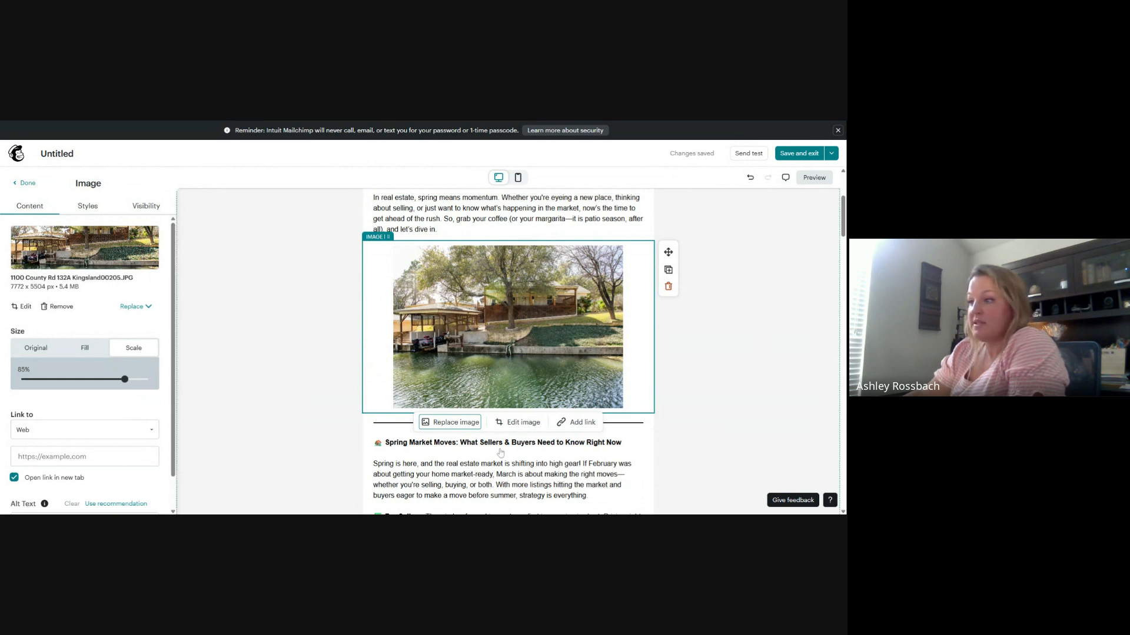
pyautogui.click(668, 286)
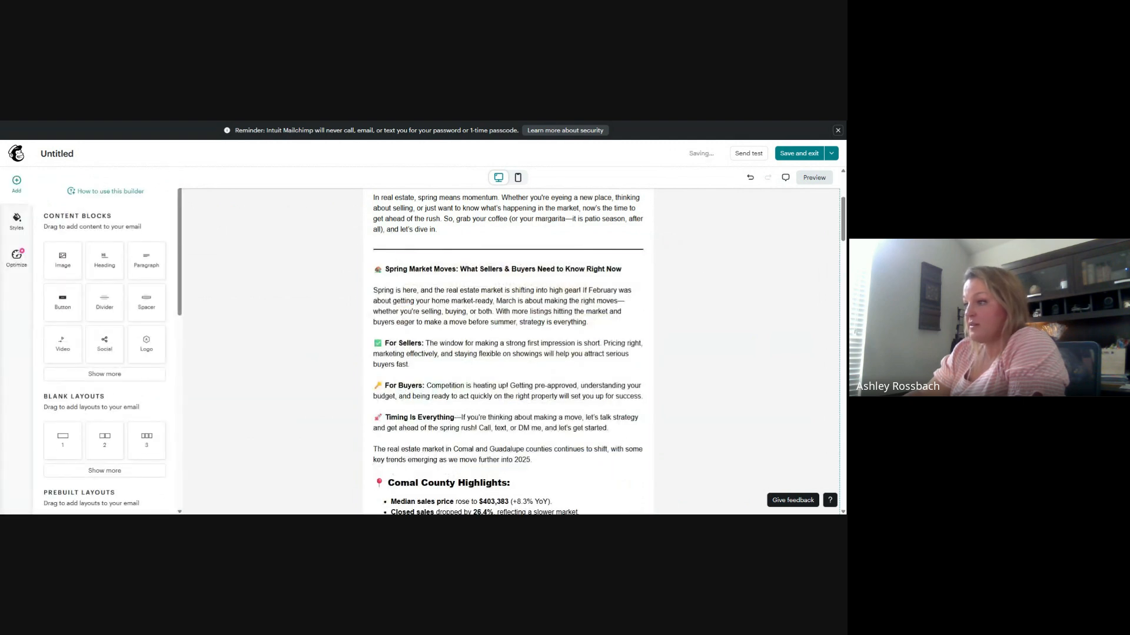
# Step: Inspect the link settings of the "See the full scoop" button below the Texas real estate market article teaser
pyautogui.scroll(-1, 648, 294)
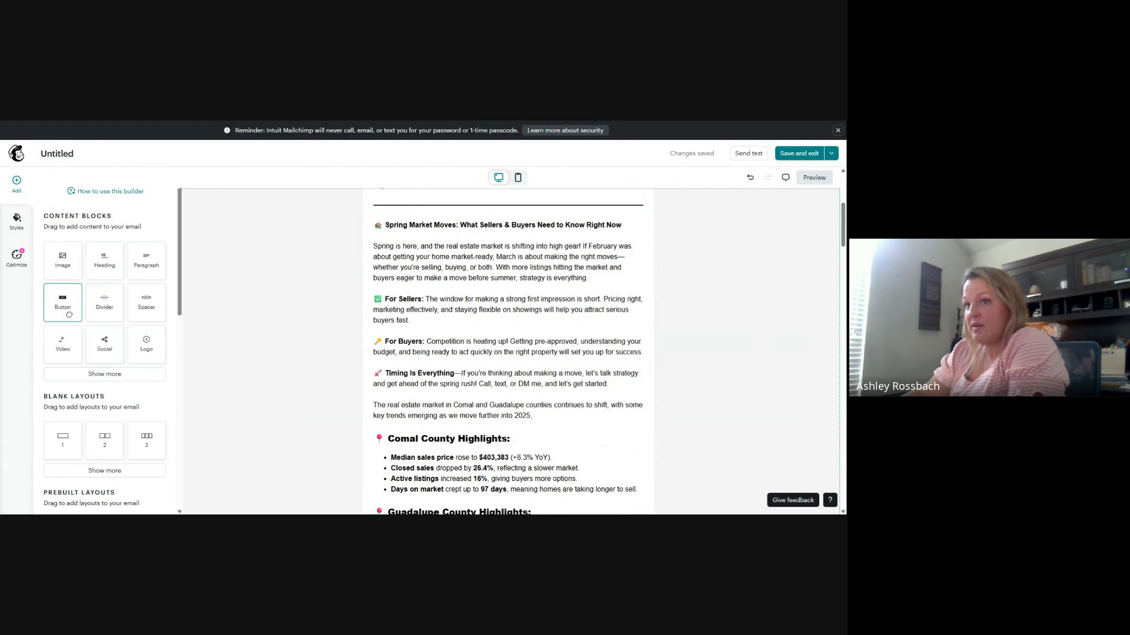
pyautogui.scroll(-6, 508, 353)
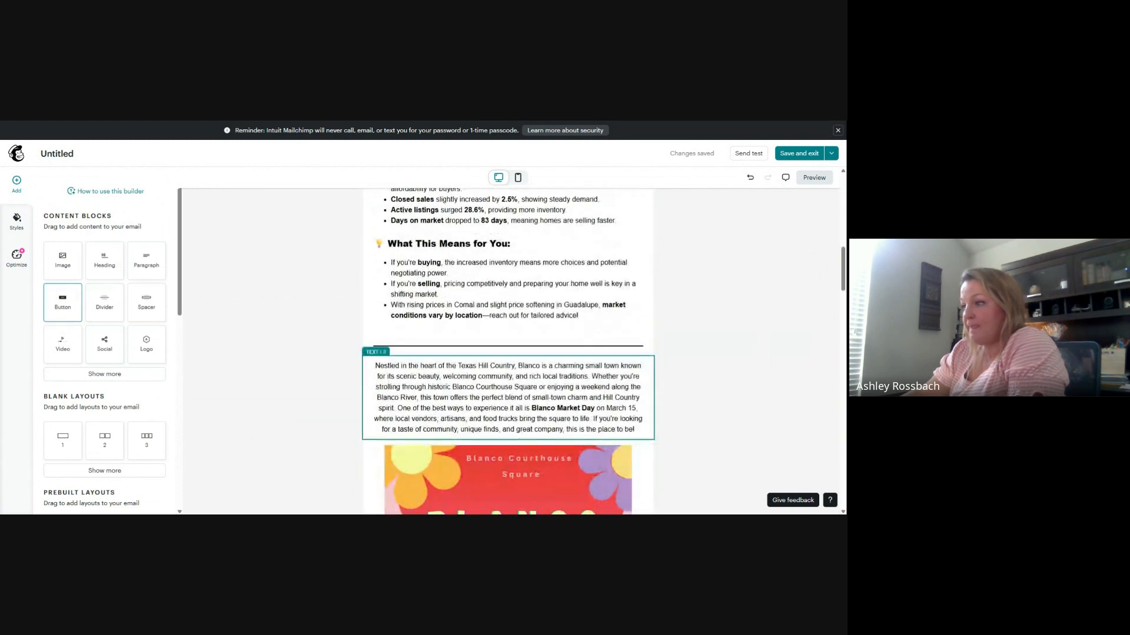
pyautogui.scroll(-7, 547, 407)
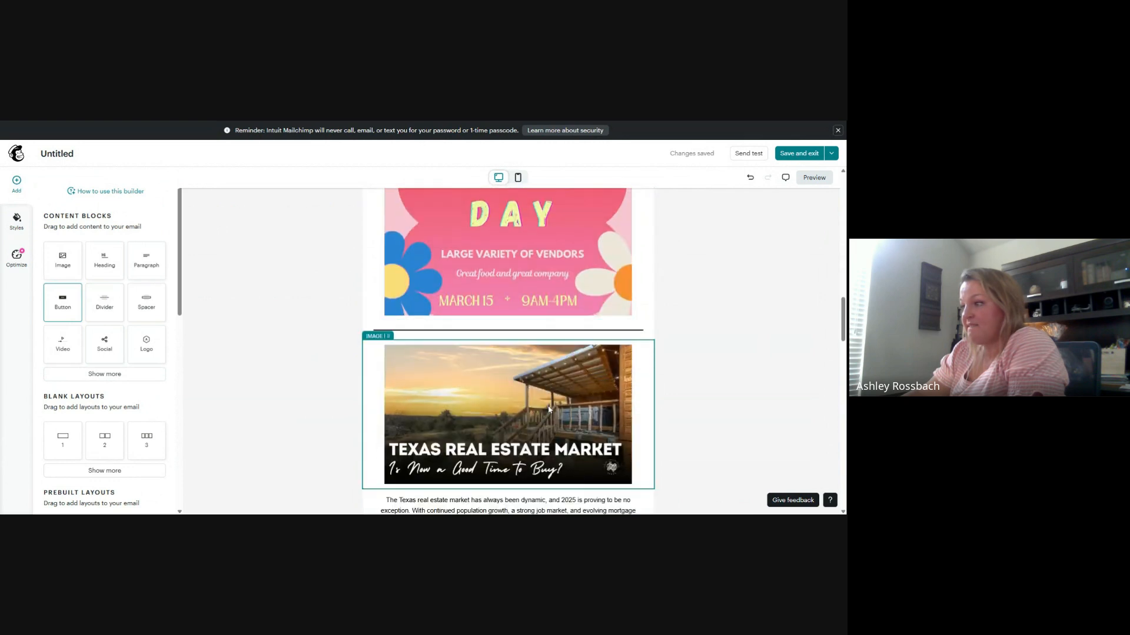
pyautogui.scroll(-3, 548, 410)
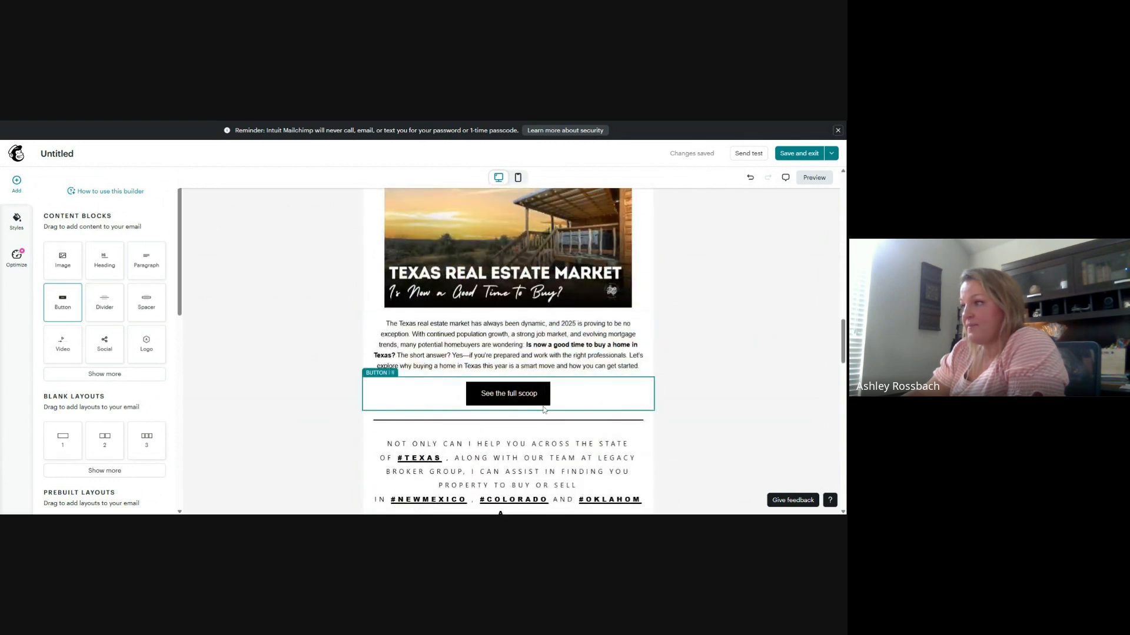
pyautogui.click(502, 393)
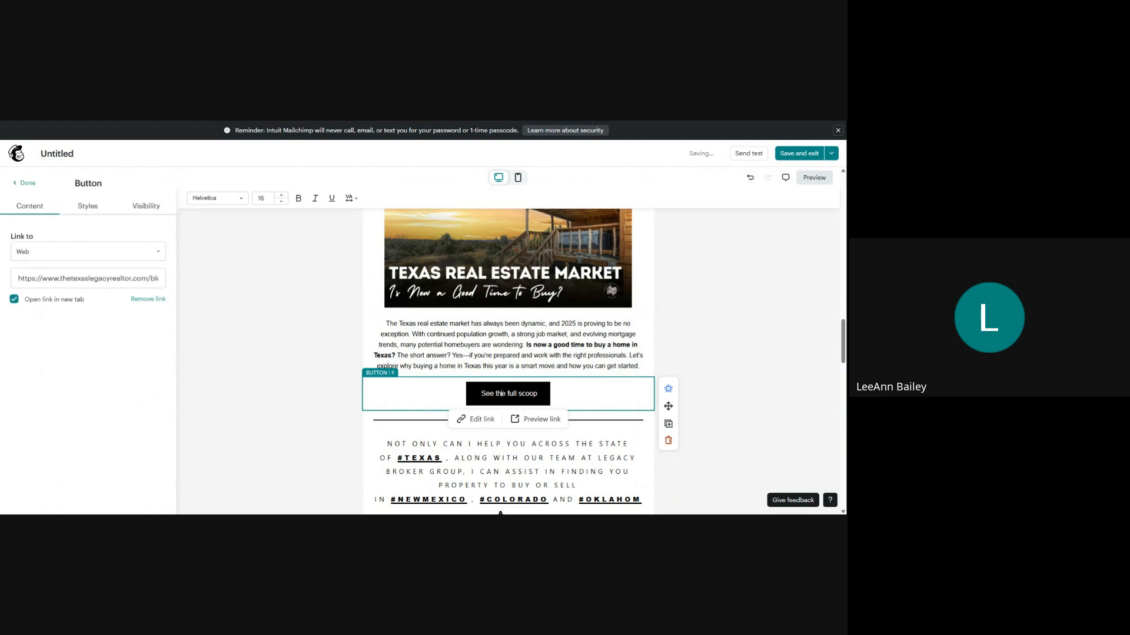
pyautogui.click(731, 323)
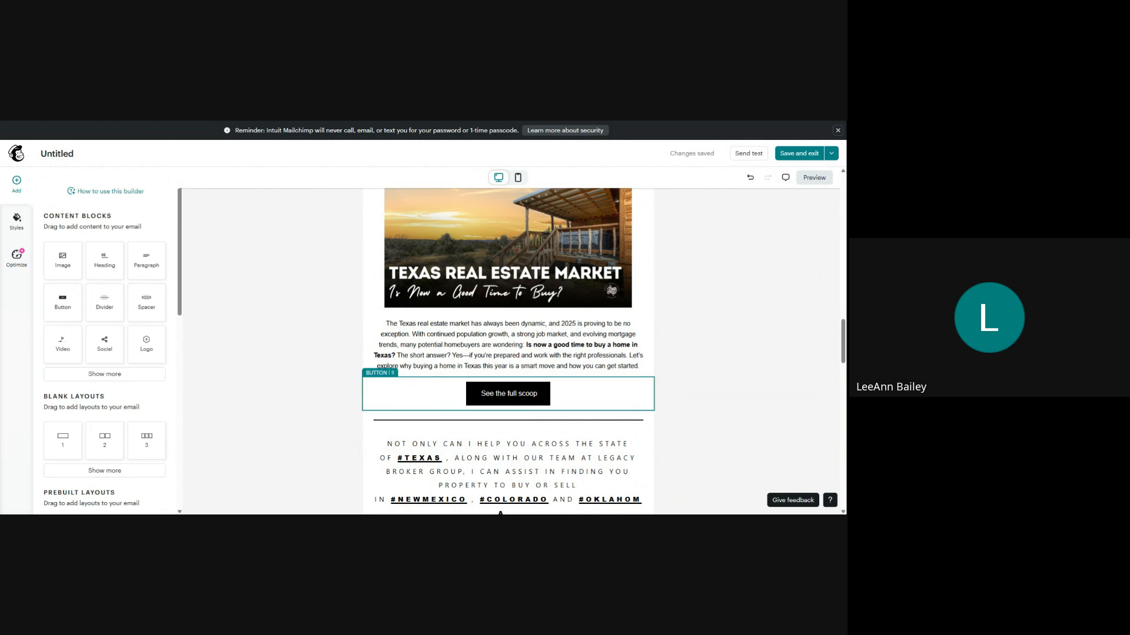
pyautogui.click(512, 396)
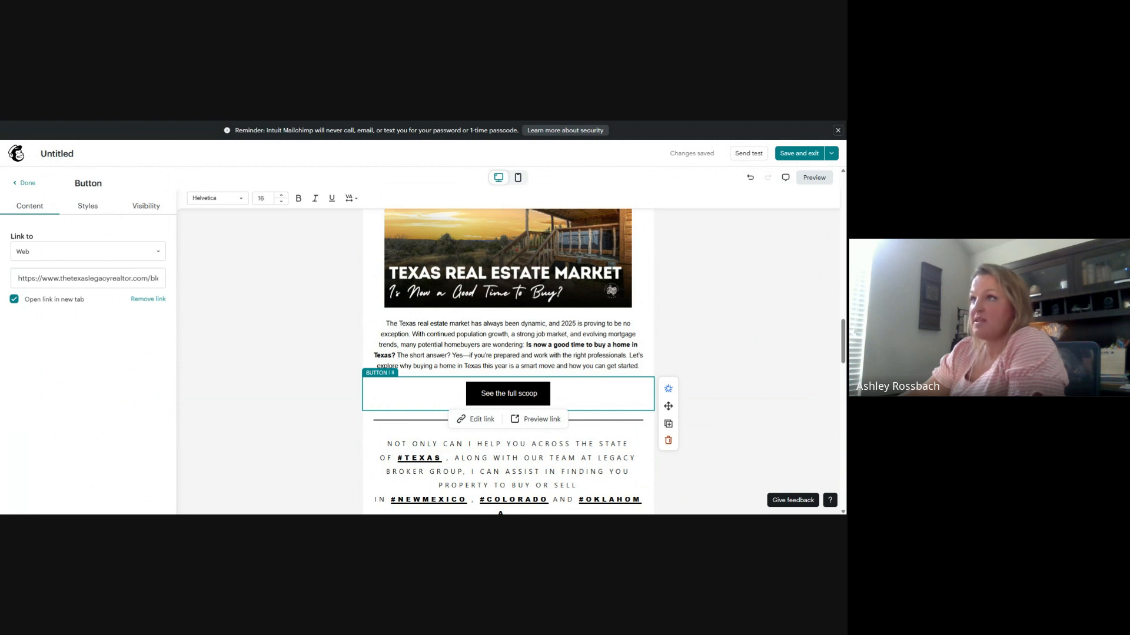
# Step: Switch to the browser tab with the Texas Real Estate Market blog article and read through its sections
pyautogui.hotkey('ctrl', 'Tab')
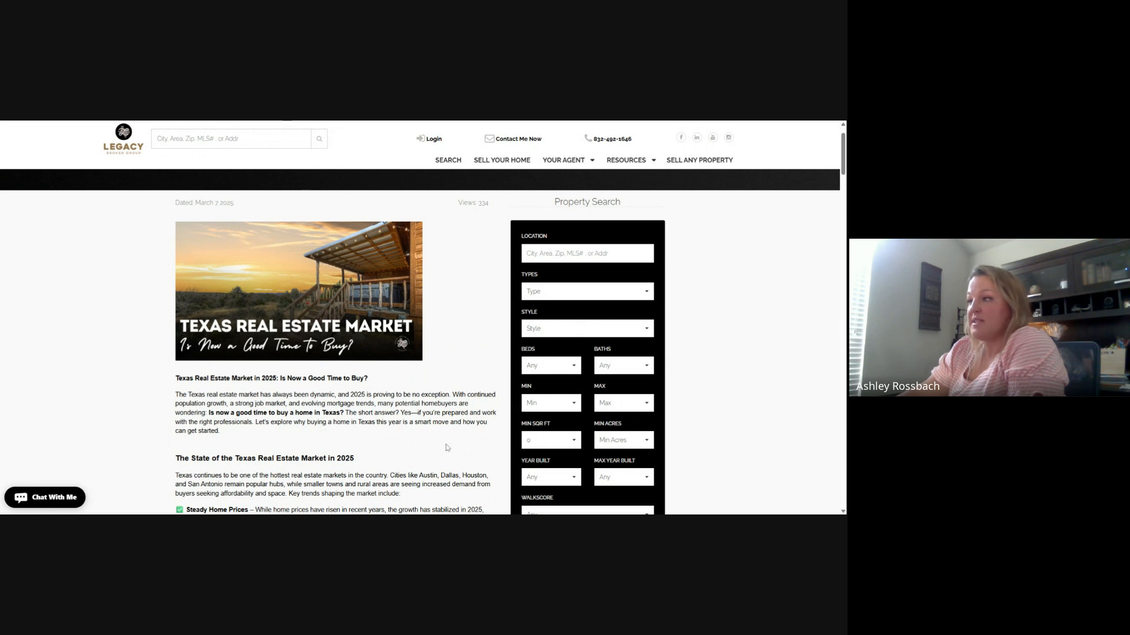
pyautogui.scroll(-2, 444, 443)
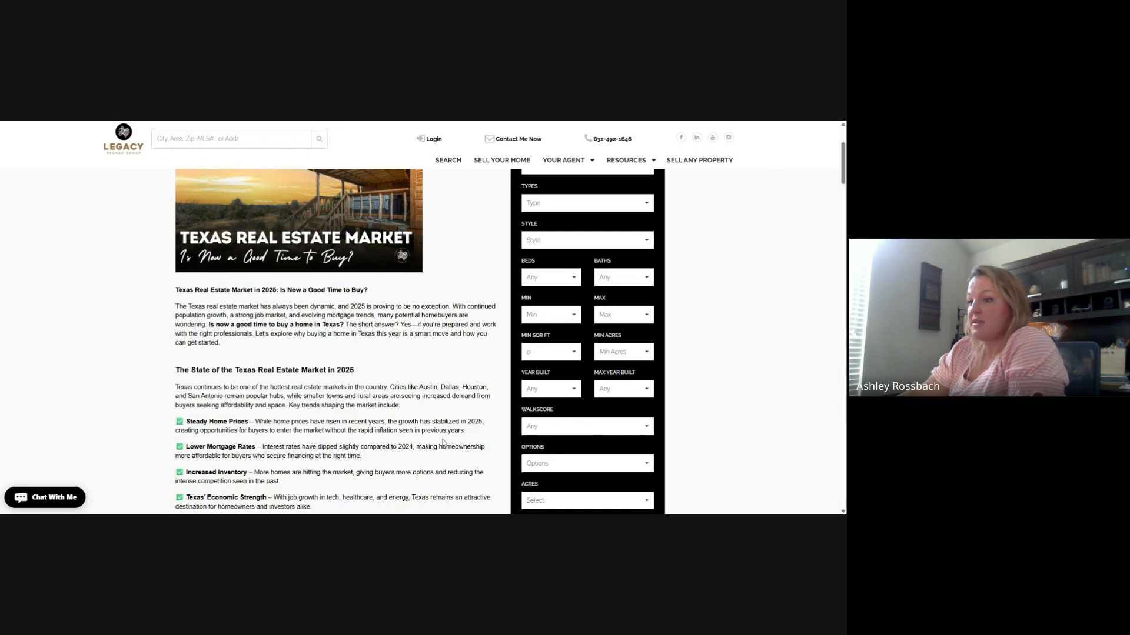
pyautogui.scroll(-4, 444, 442)
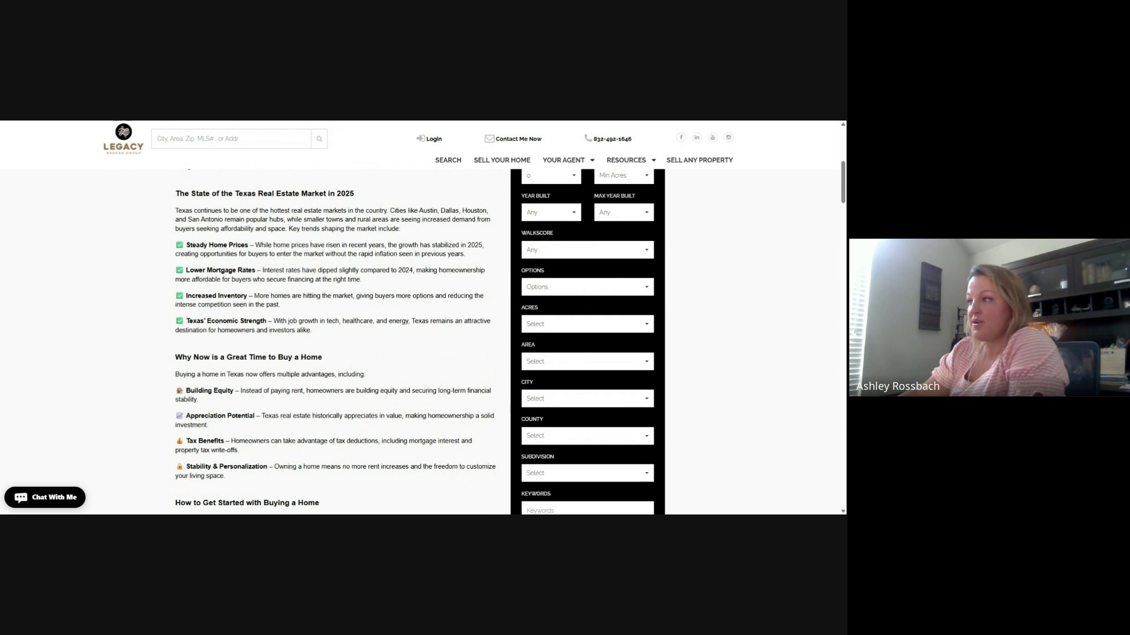
pyautogui.scroll(-2, 439, 443)
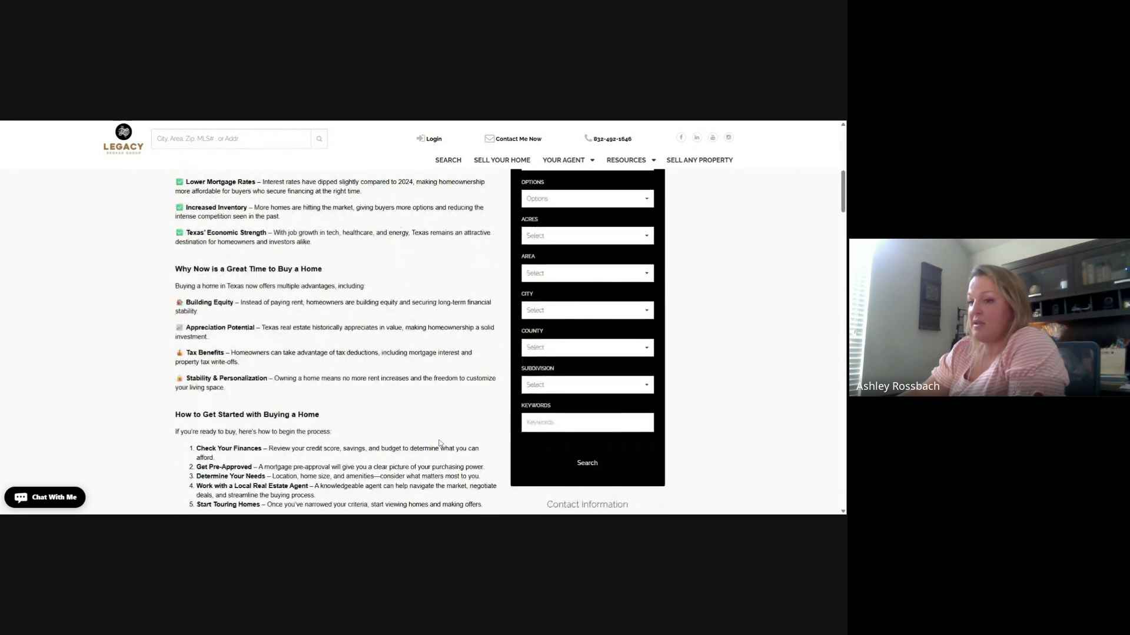
# Step: Look over the title image and introduction of the Texas real estate market article
pyautogui.scroll(8, 438, 443)
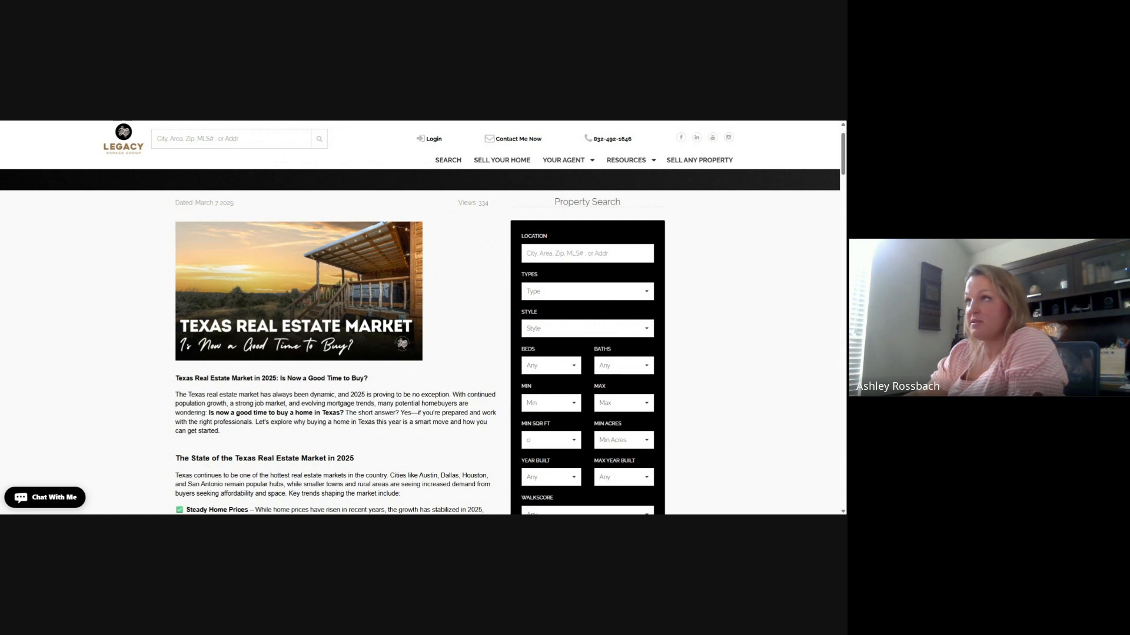
pyautogui.scroll(-2, 423, 357)
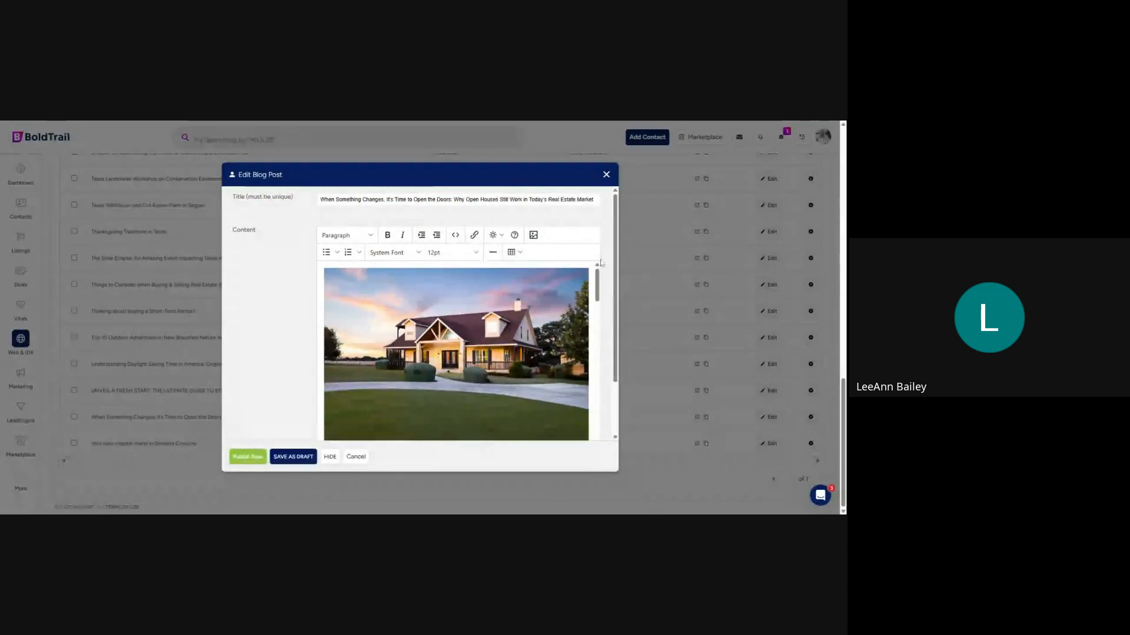
# Step: Inspect the header image and publish date of the "When Something Changes" post in BoldTrail's blog post editor
pyautogui.scroll(-1, 608, 295)
pyautogui.scroll(-2, 609, 295)
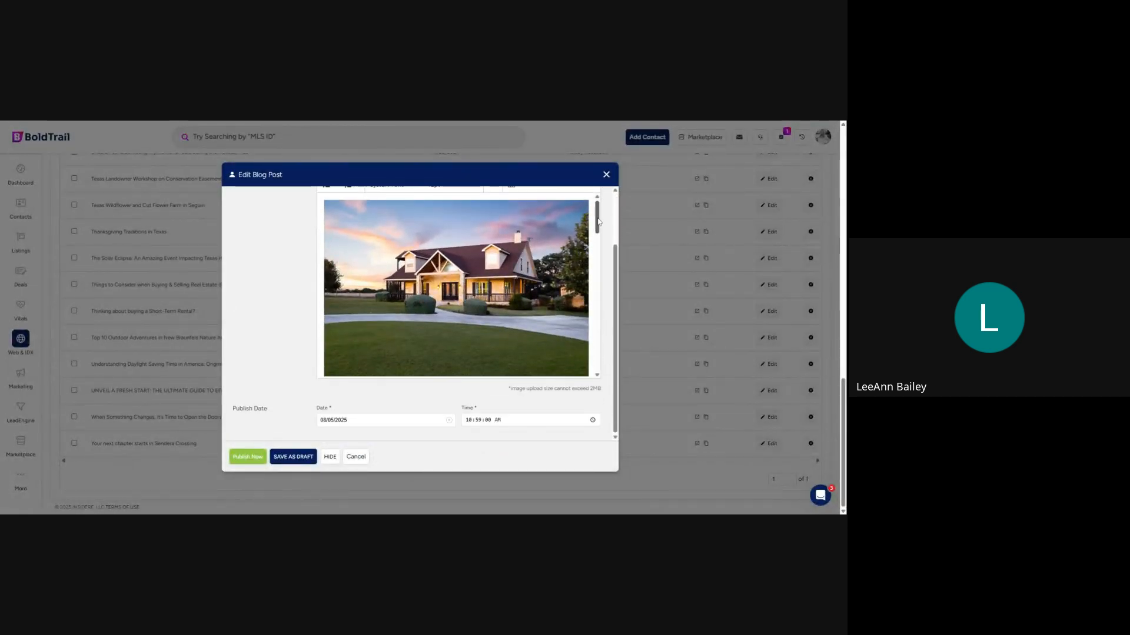
pyautogui.scroll(-1, 456, 294)
pyautogui.scroll(-1, 456, 285)
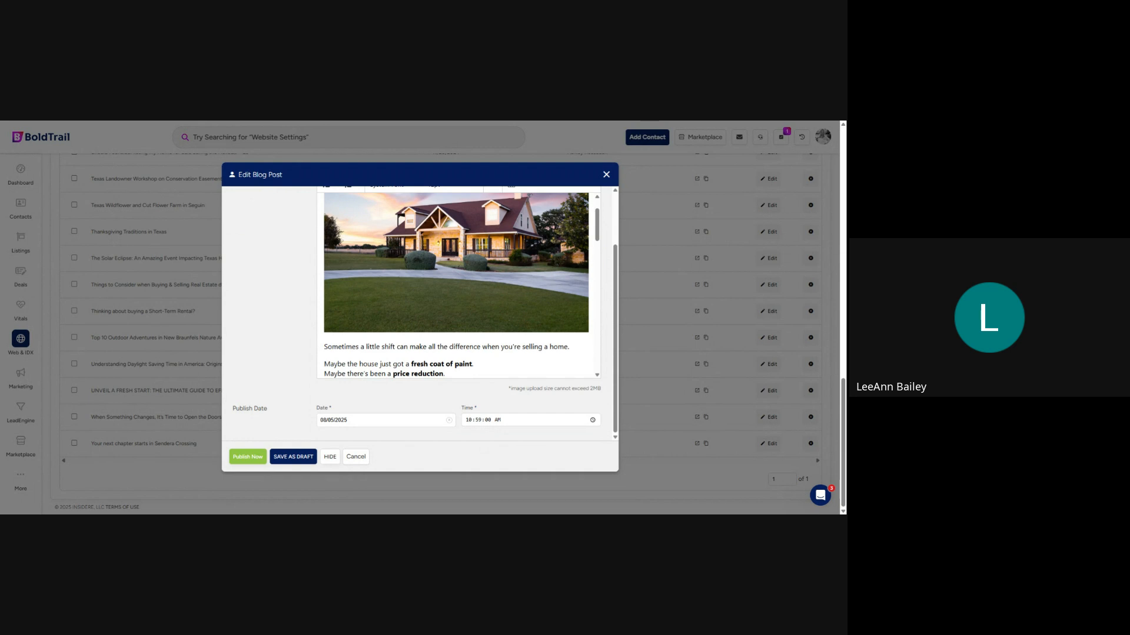
pyautogui.scroll(1, 456, 286)
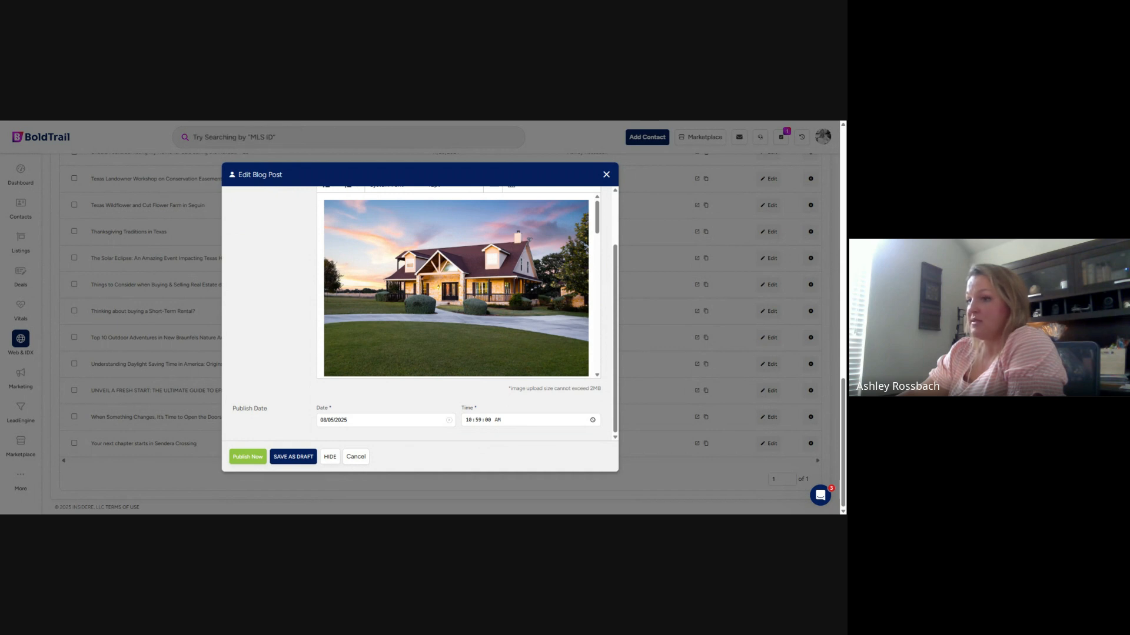
# Step: Read the open-house blog post's body through its marketing strategy section, and close the post editor without saving
pyautogui.scroll(-3, 456, 282)
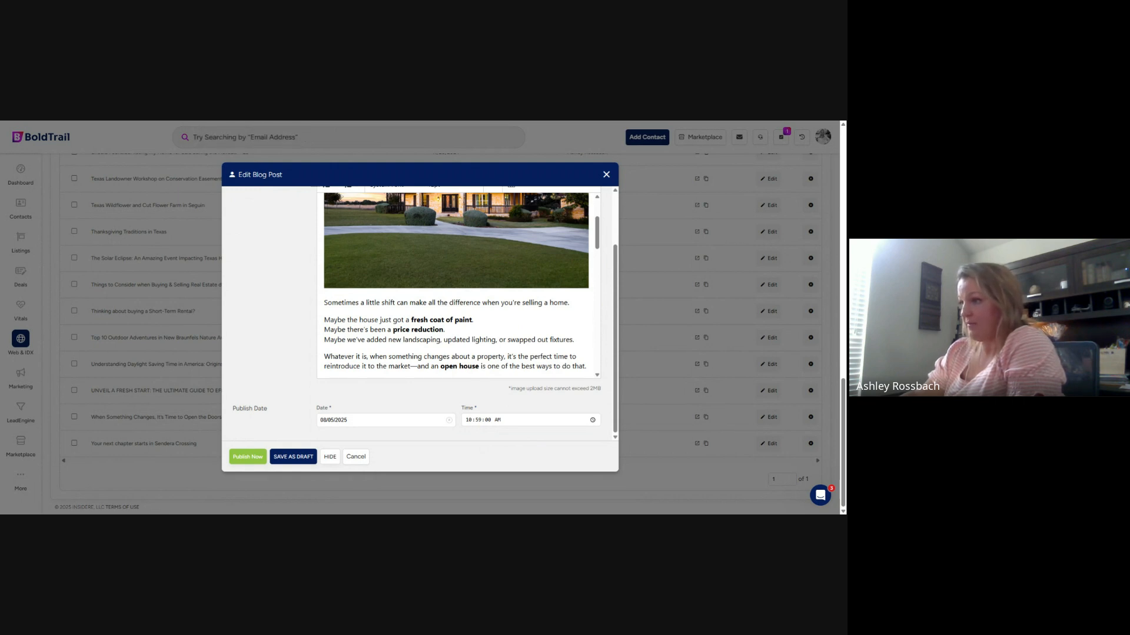
pyautogui.scroll(-1, 456, 283)
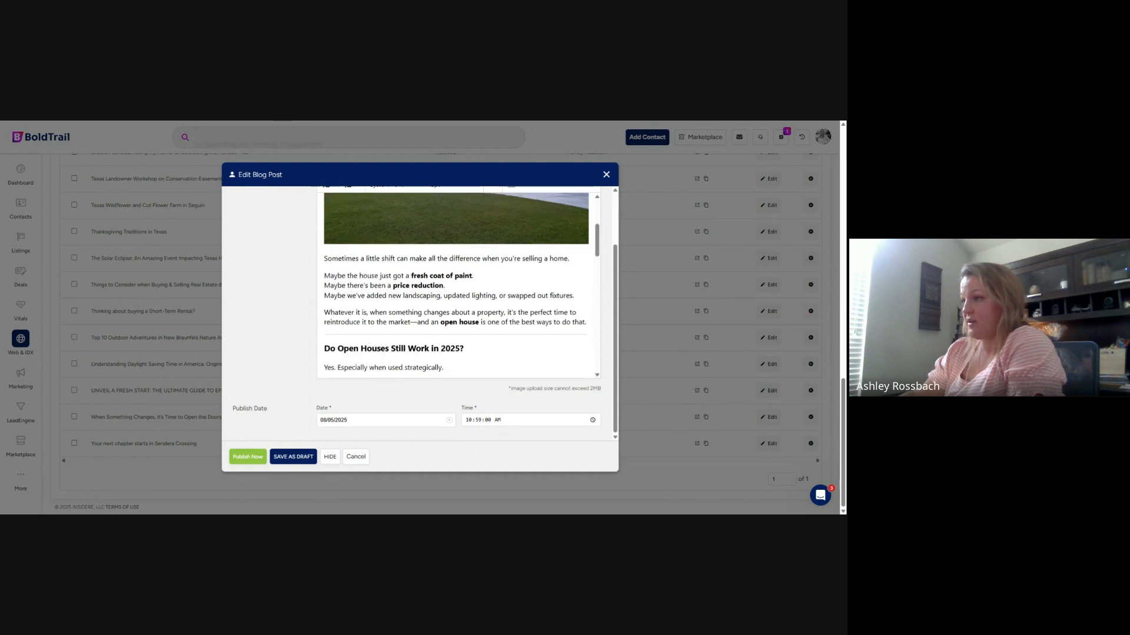
pyautogui.scroll(-2, 461, 282)
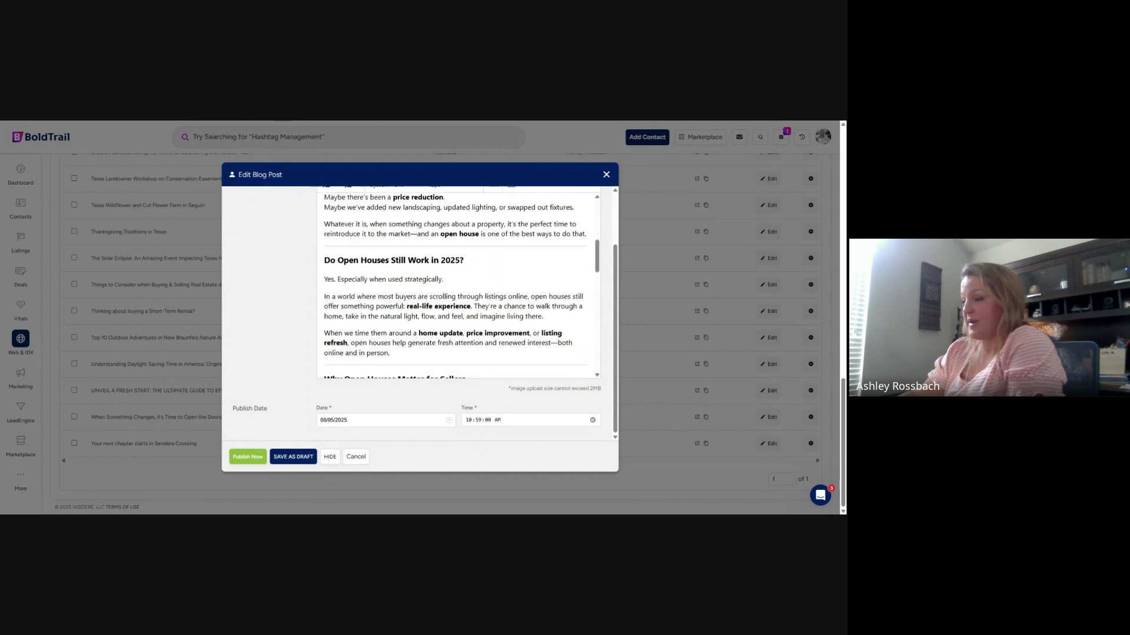
pyautogui.scroll(-2, 459, 285)
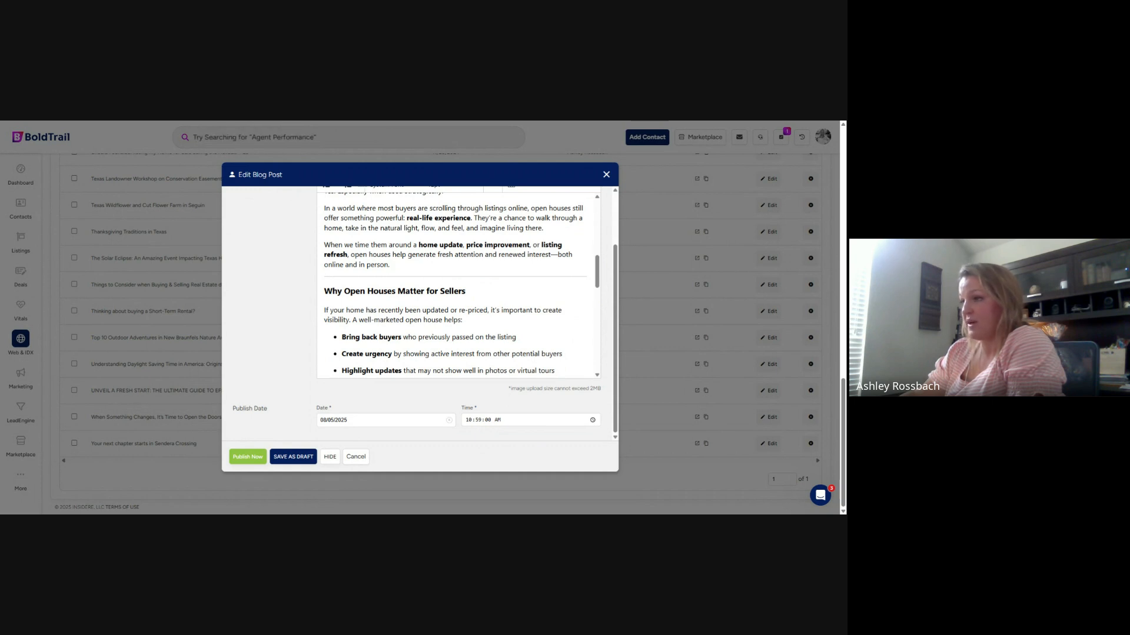
pyautogui.scroll(-5, 459, 282)
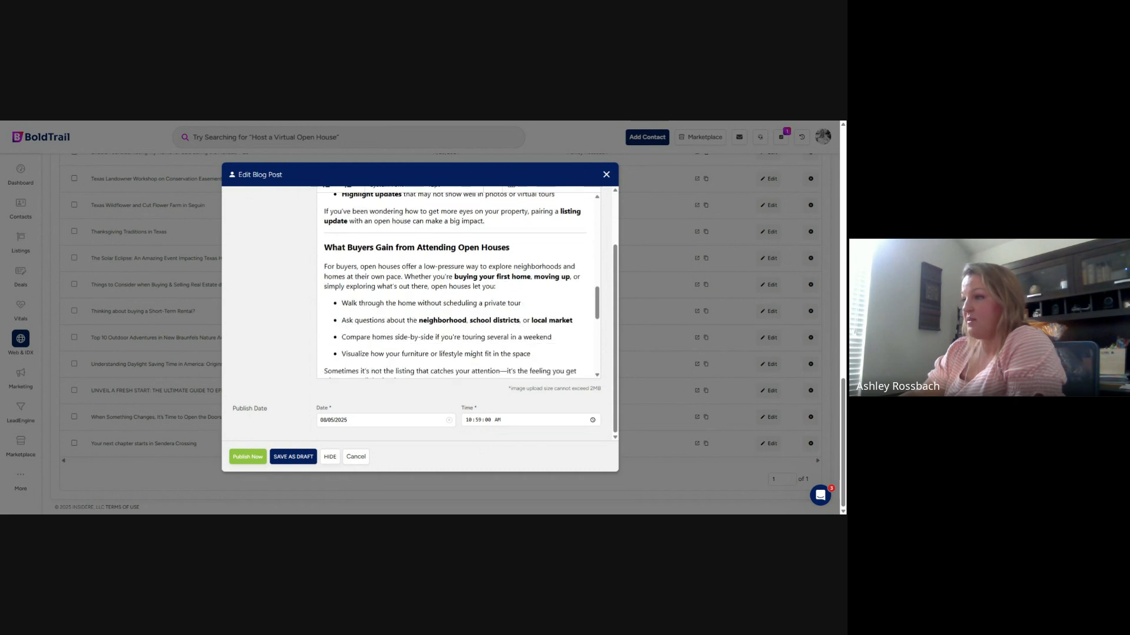
pyautogui.scroll(-1, 459, 282)
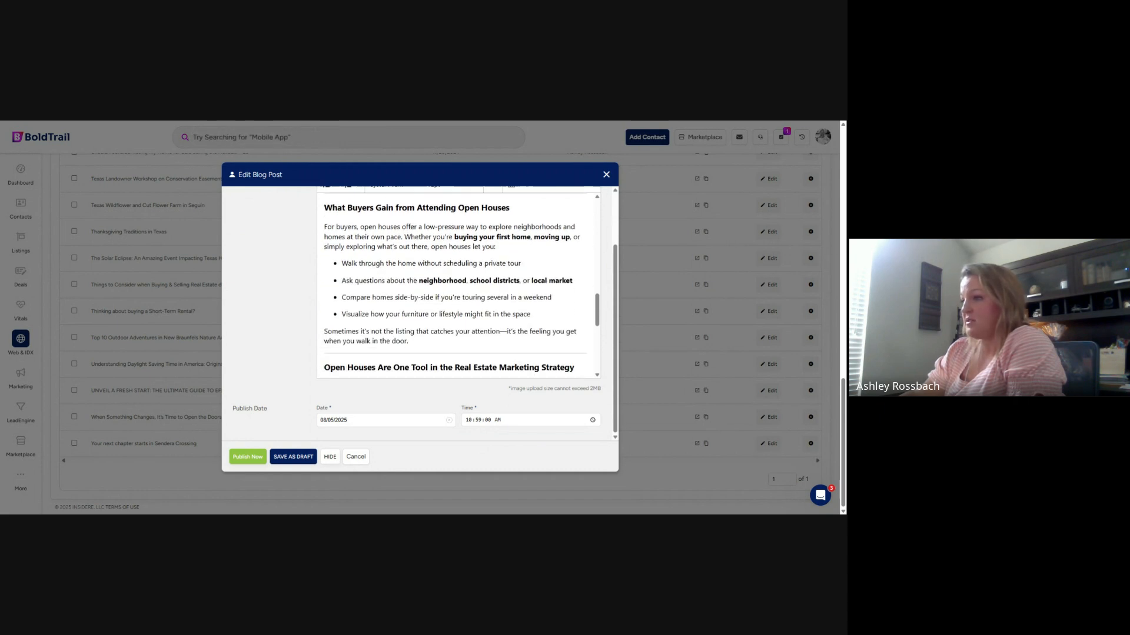
pyautogui.scroll(-3, 459, 282)
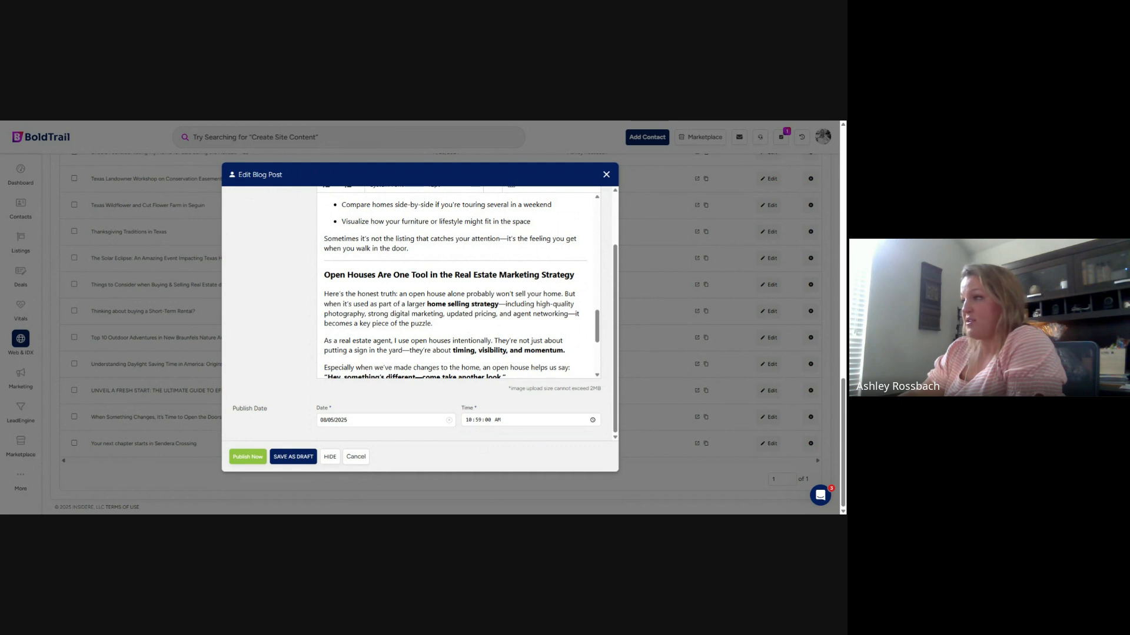
pyautogui.scroll(-5, 459, 283)
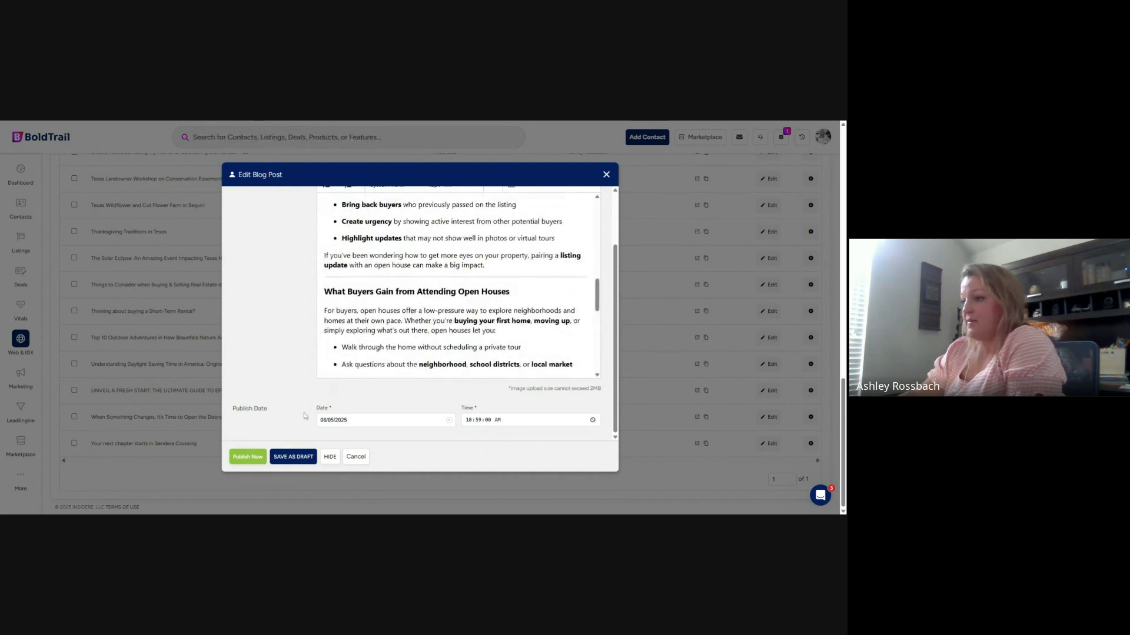
pyautogui.click(606, 175)
pyautogui.click(407, 307)
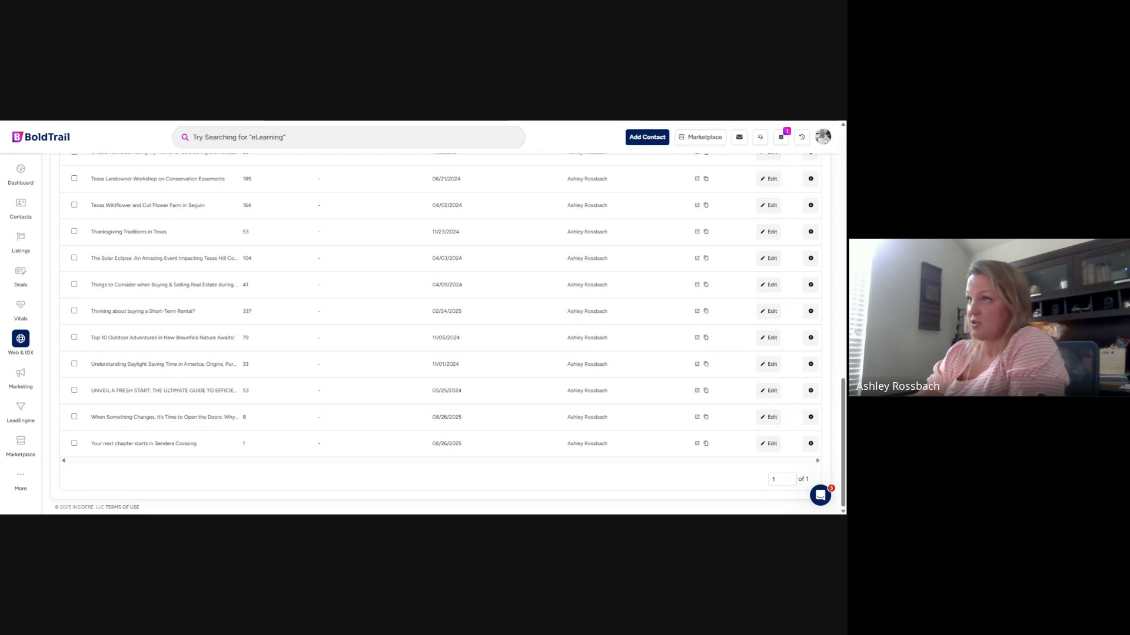
# Step: Switch to the Texas real estate market article on the Legacy Broker Group website and open the agent's blog page
pyautogui.hotkey('ctrl', 'Tab')
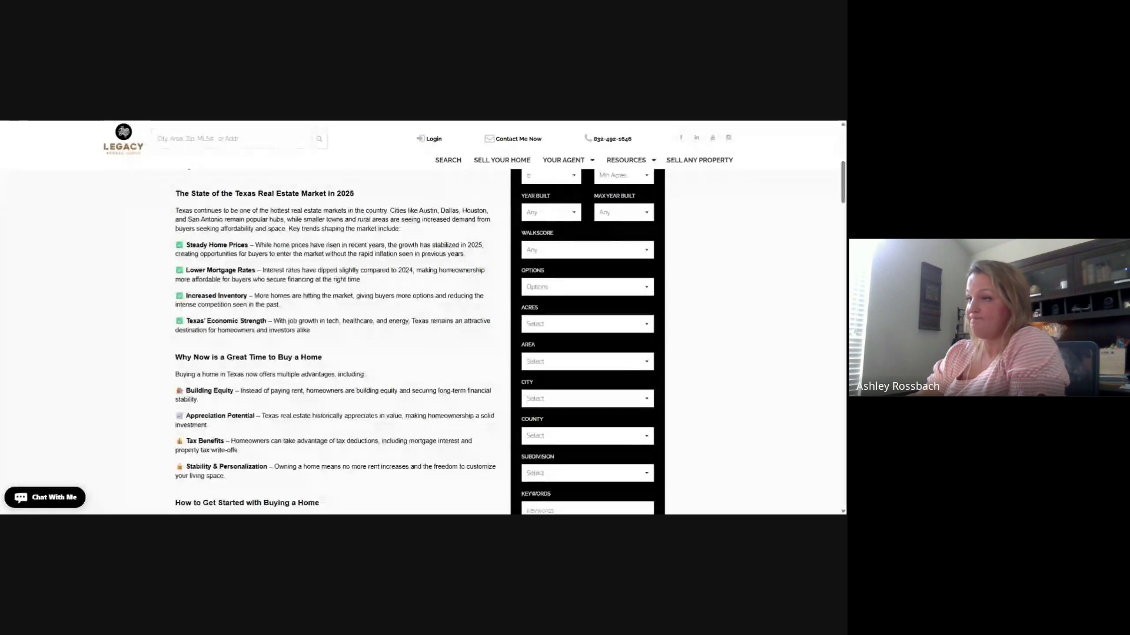
pyautogui.scroll(10, 412, 341)
pyautogui.moveTo(632, 165)
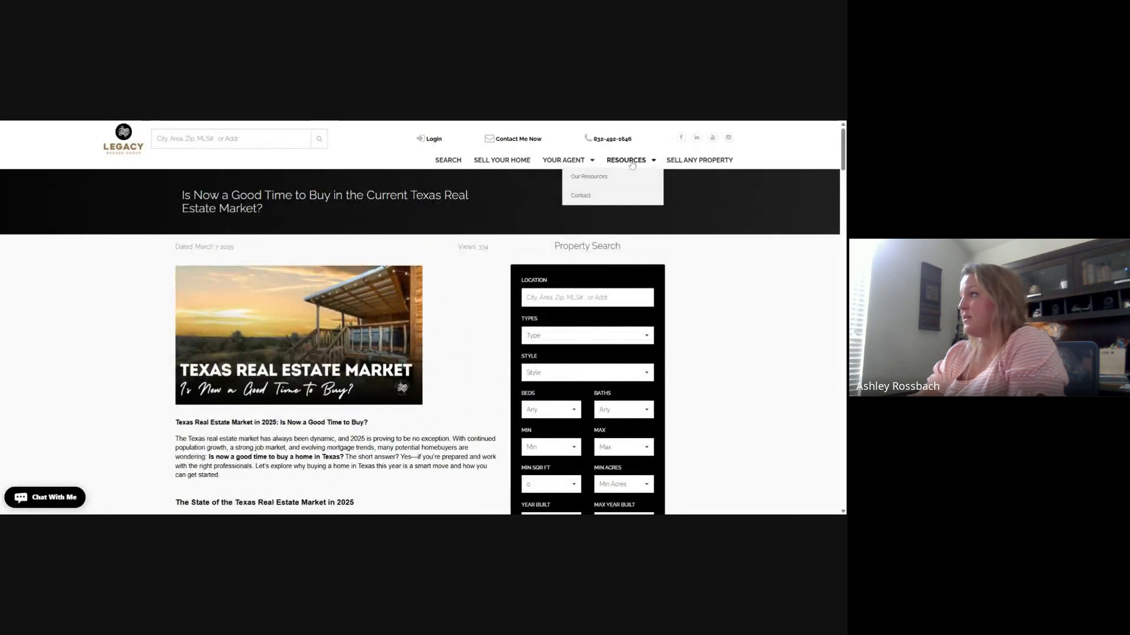
pyautogui.moveTo(556, 165)
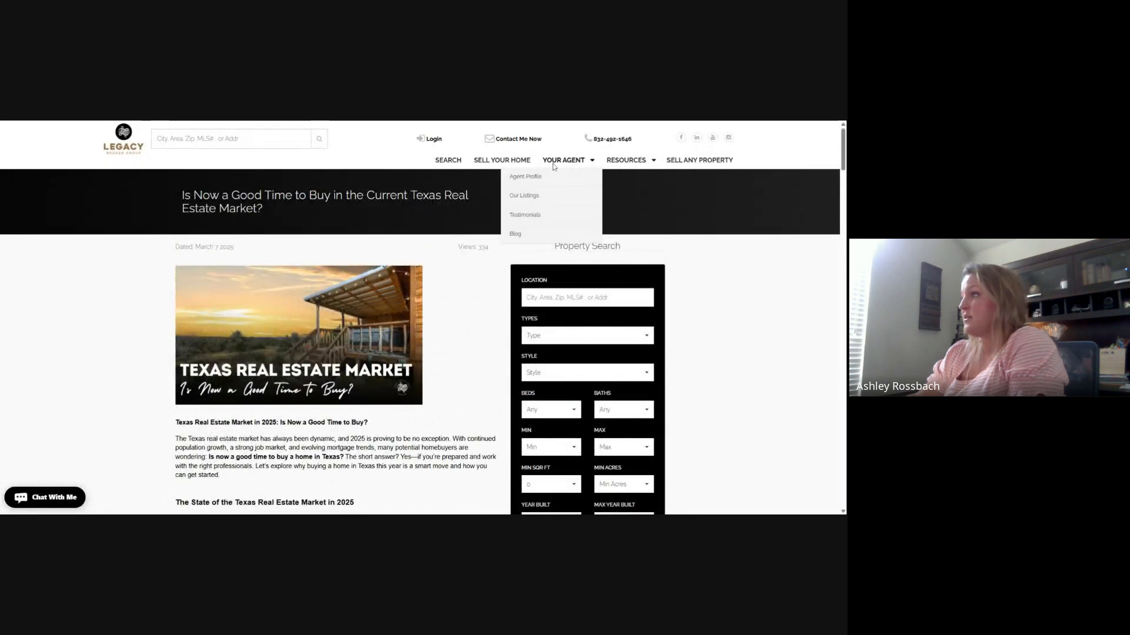
pyautogui.click(521, 238)
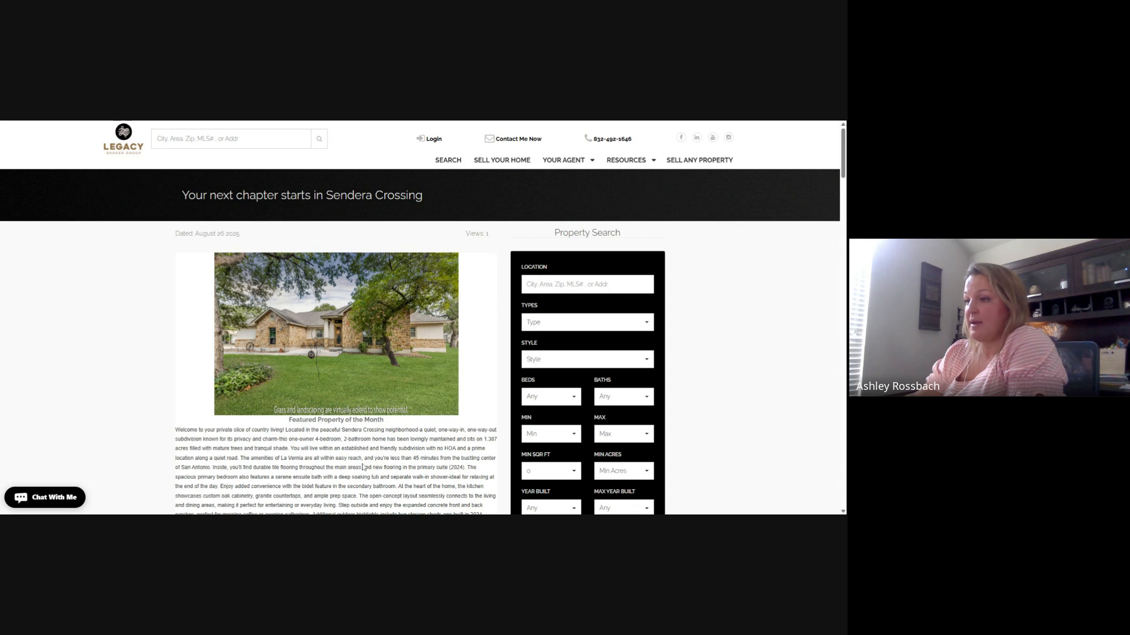
# Step: Read the "Your next chapter starts in Sendera Crossing" post and look over the latest blog posts listed below it
pyautogui.scroll(-2, 363, 468)
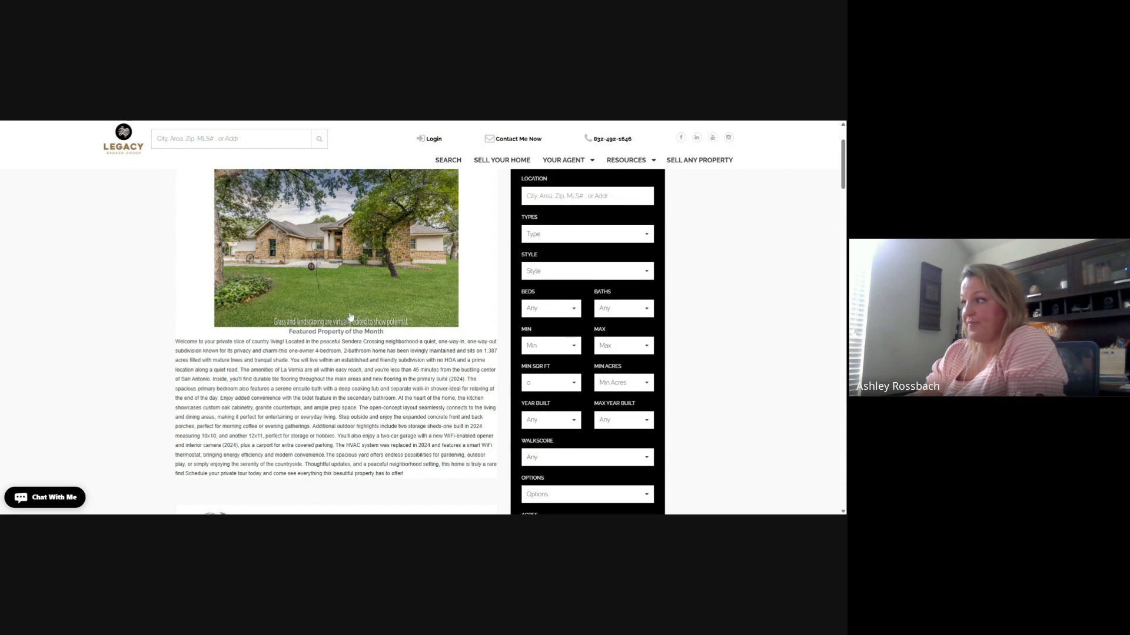
pyautogui.scroll(-3, 350, 318)
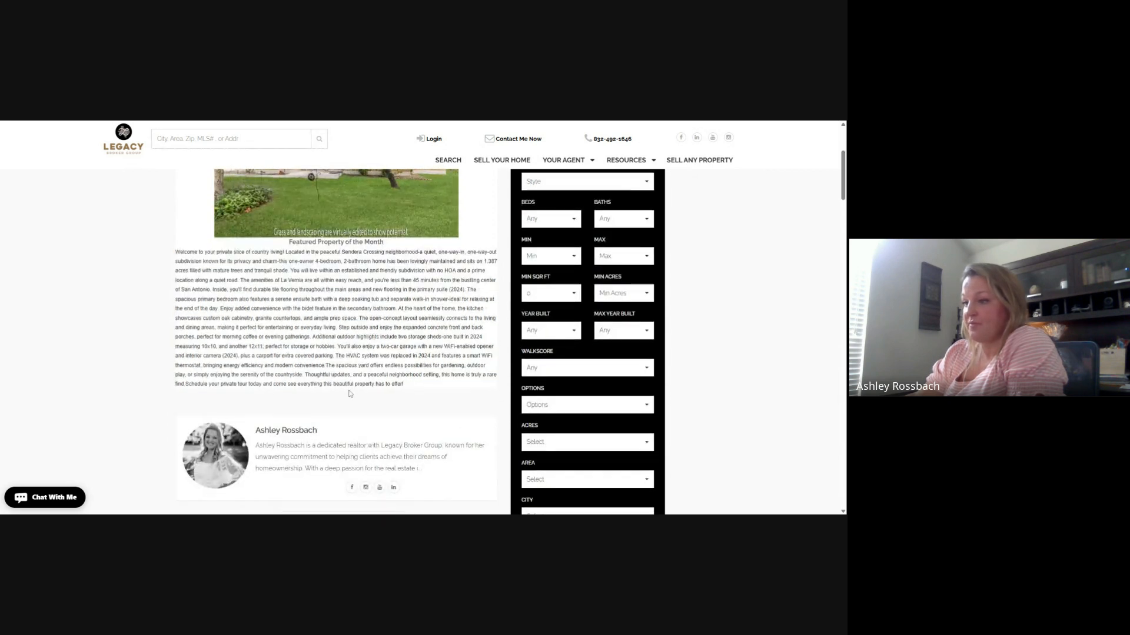
pyautogui.scroll(-3, 349, 395)
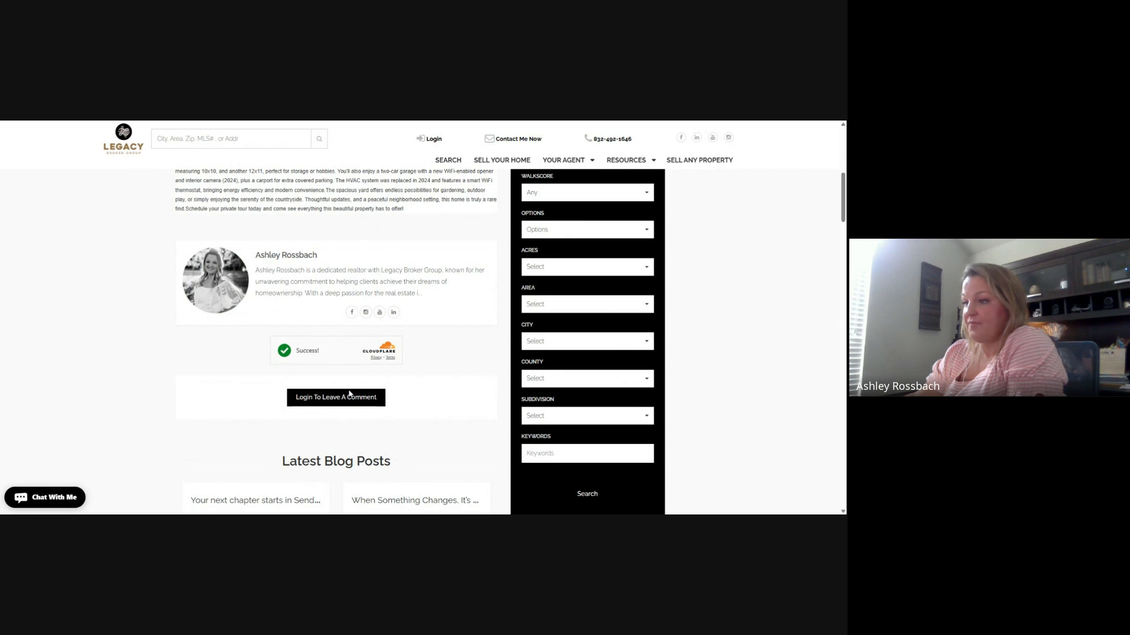
pyautogui.scroll(-2, 350, 394)
pyautogui.scroll(3, 349, 394)
pyautogui.scroll(-5, 348, 394)
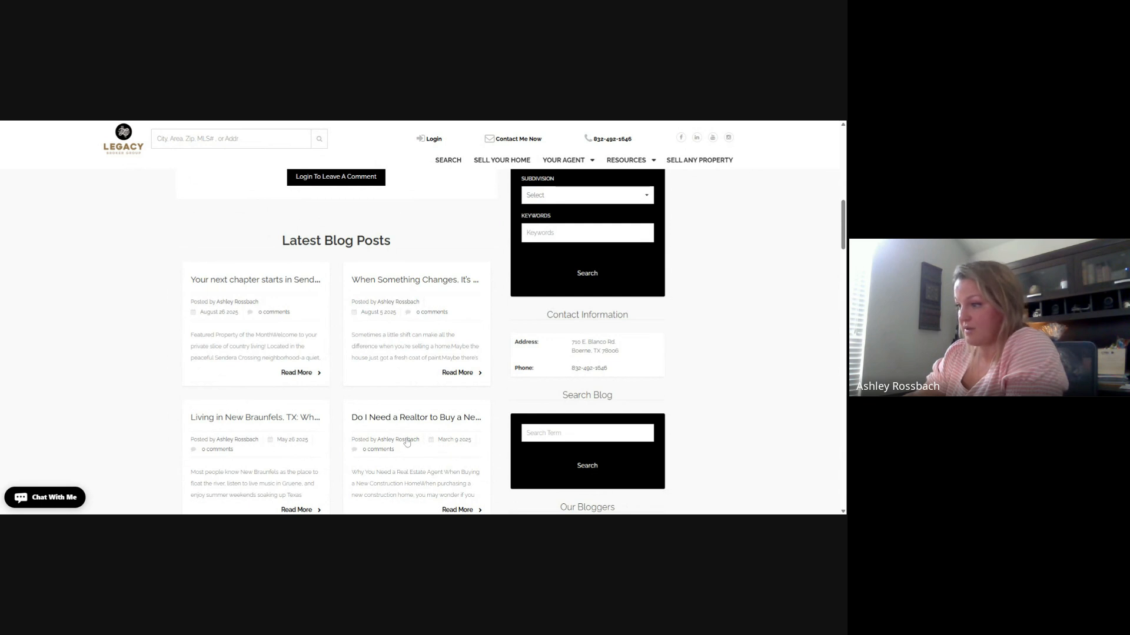
pyautogui.scroll(15, 406, 442)
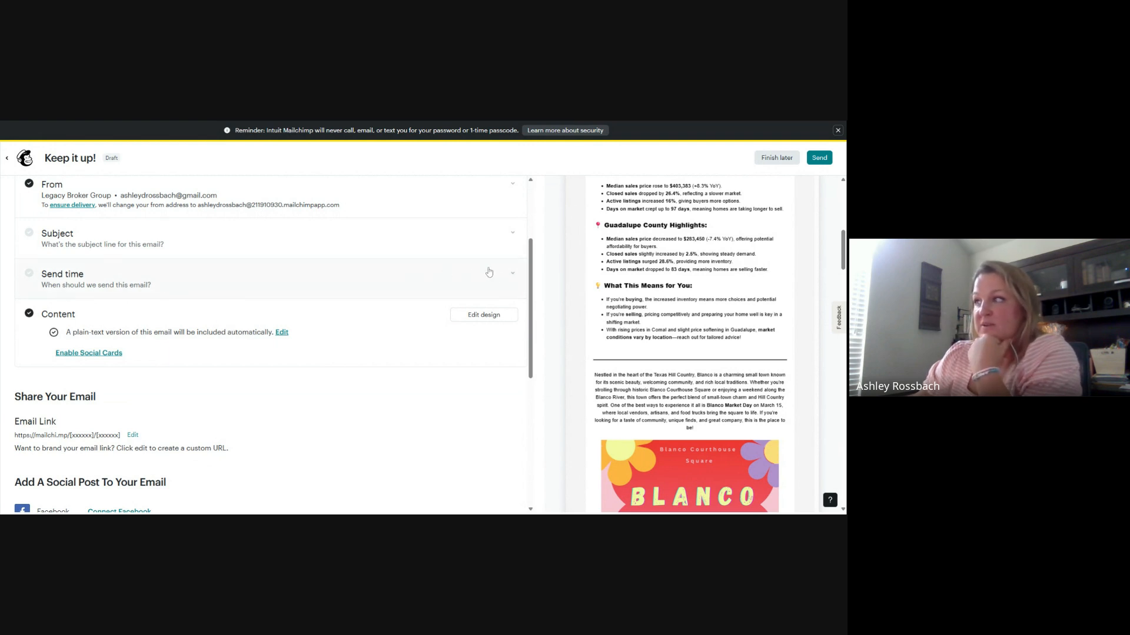
# Step: Open the send time options of the Untitled Mailchimp draft and review its delivery, social post and tracking settings
pyautogui.click(512, 277)
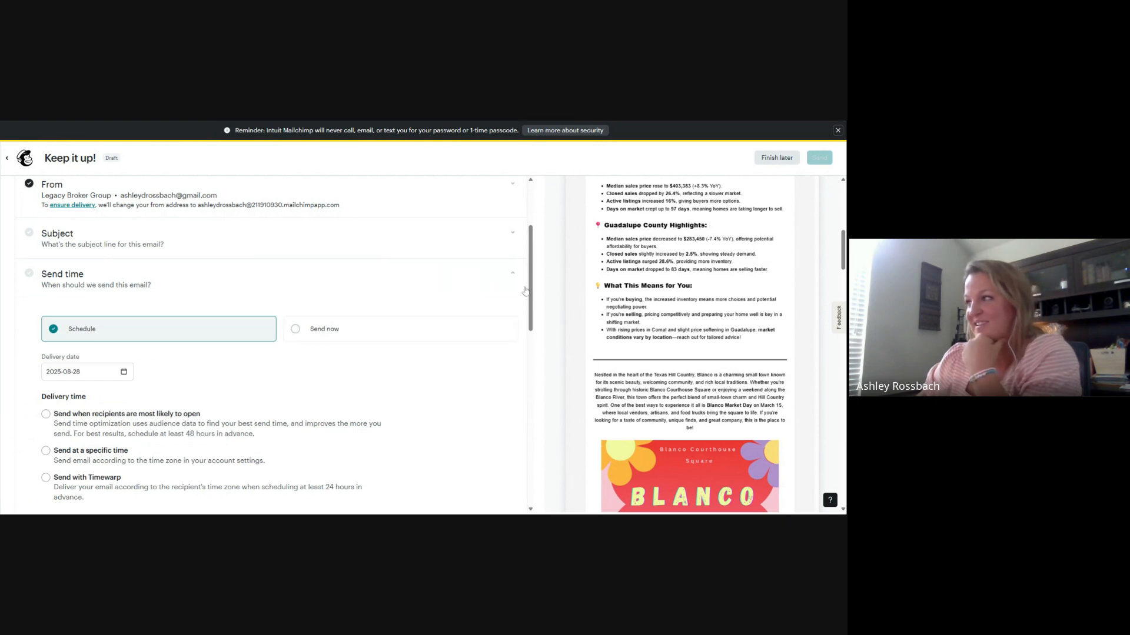
pyautogui.scroll(-3, 380, 350)
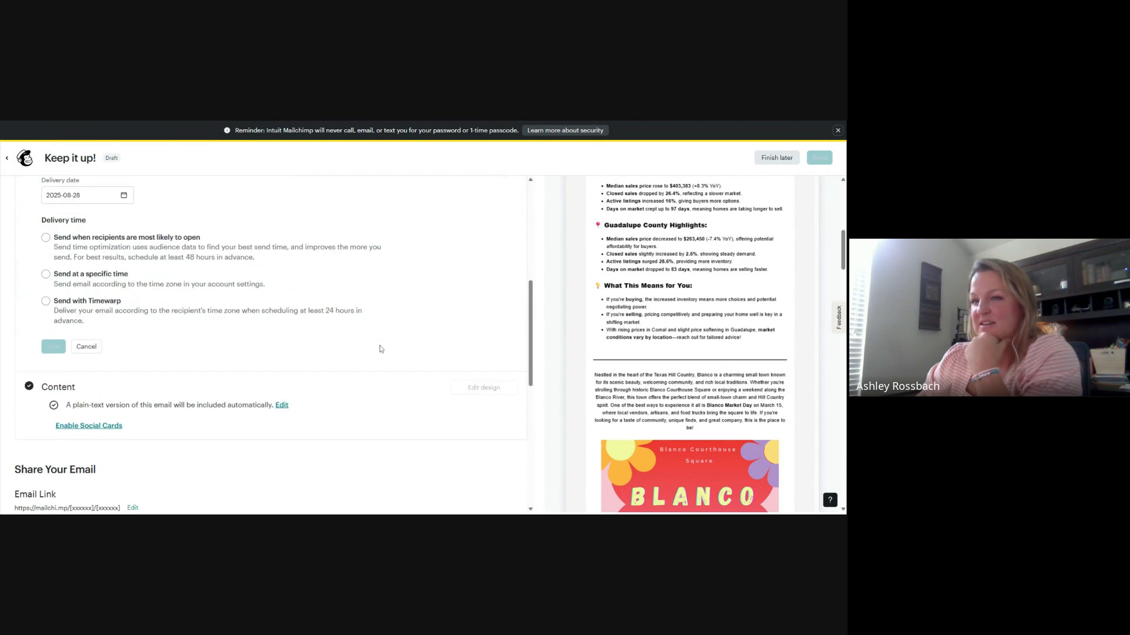
pyautogui.scroll(-5, 380, 349)
pyautogui.scroll(-2, 379, 348)
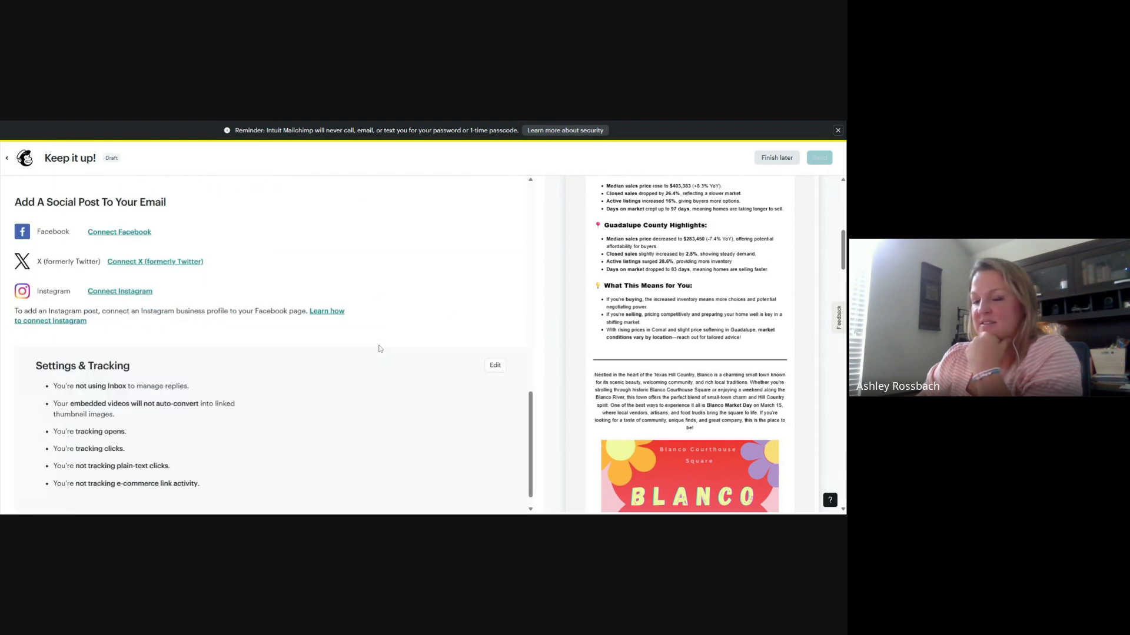
pyautogui.scroll(10, 376, 344)
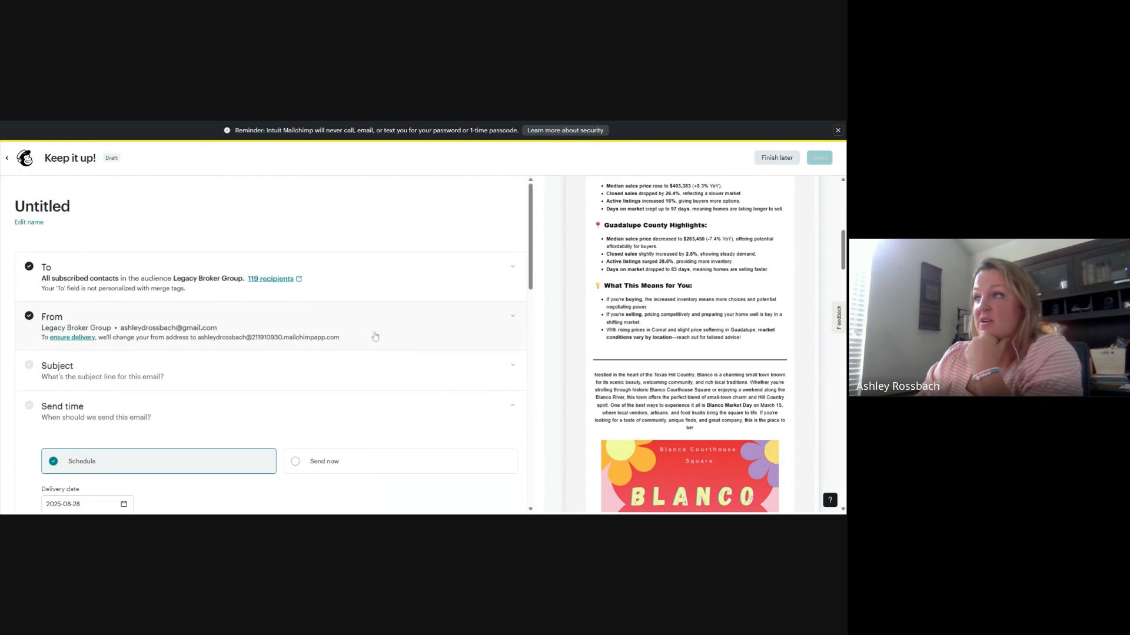
# Step: Dismiss the security reminder banner and leave the draft for the list of all campaigns
pyautogui.click(838, 130)
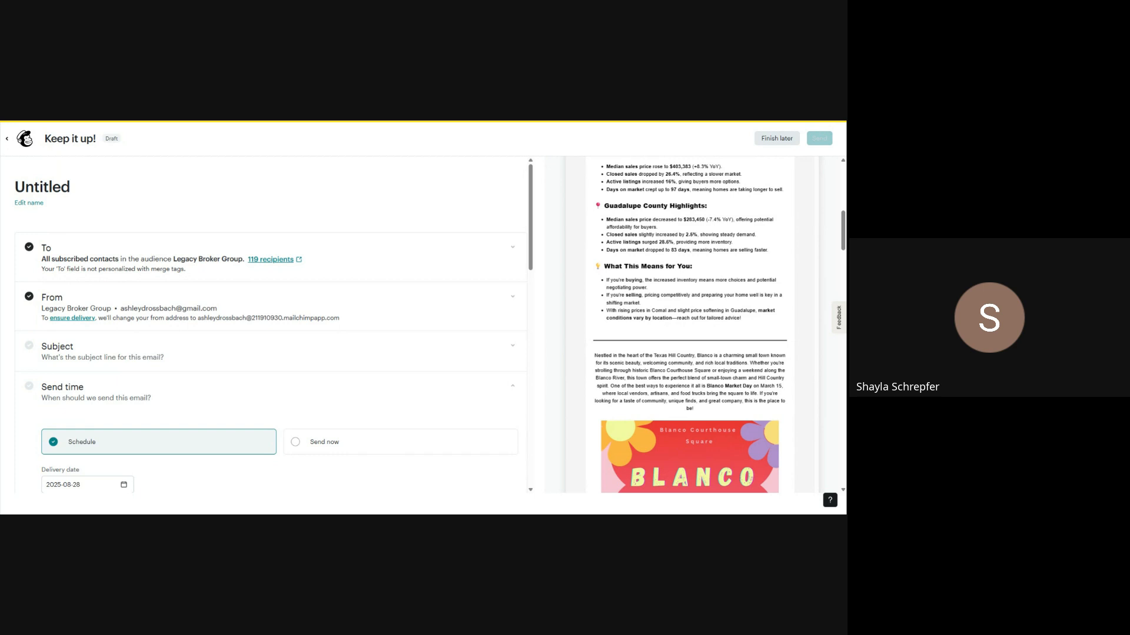
pyautogui.click(24, 141)
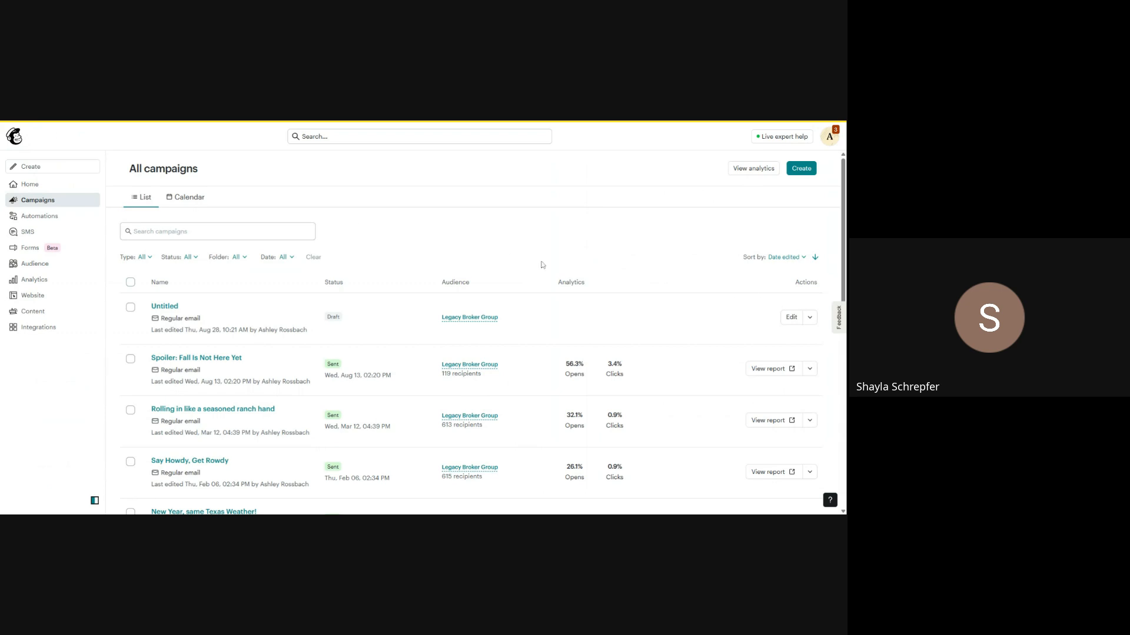
pyautogui.click(811, 319)
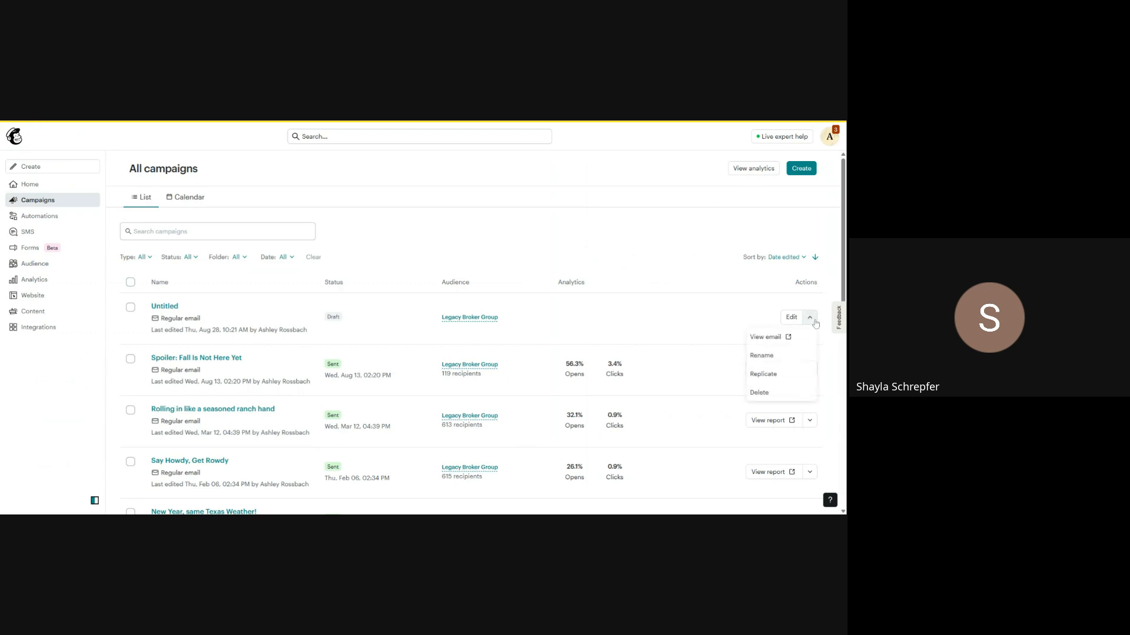
pyautogui.click(240, 124)
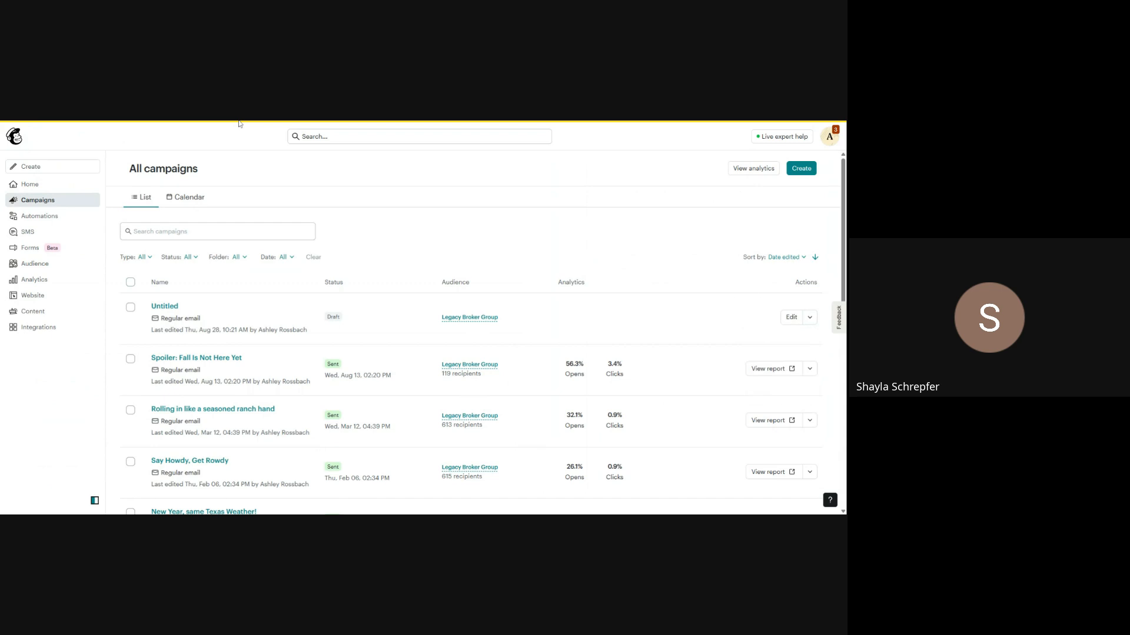
pyautogui.click(811, 318)
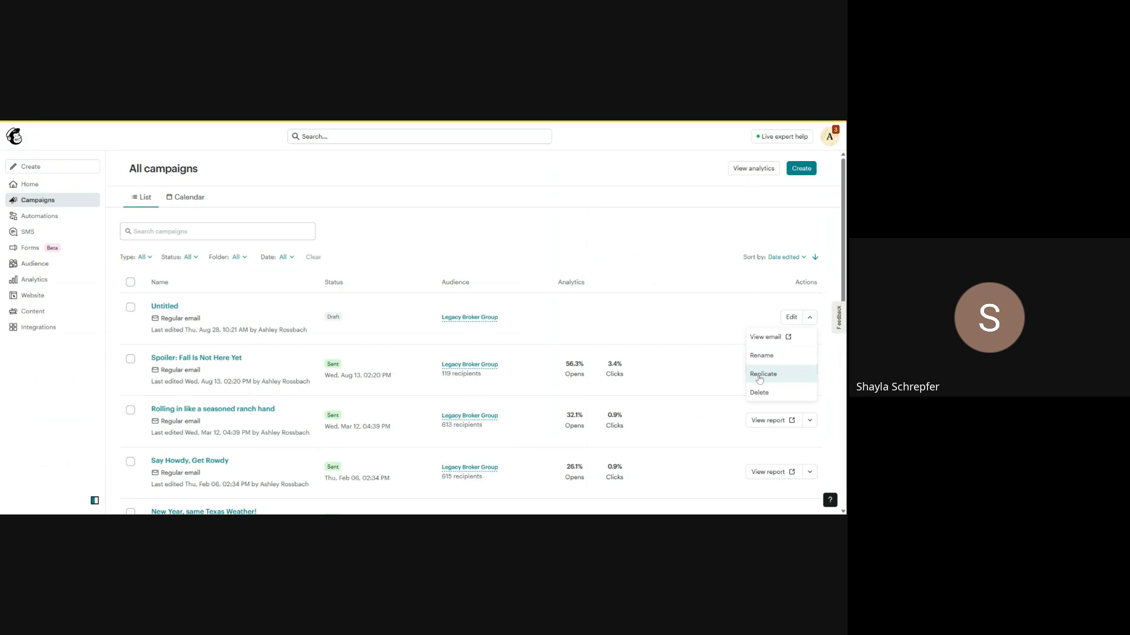
pyautogui.click(816, 380)
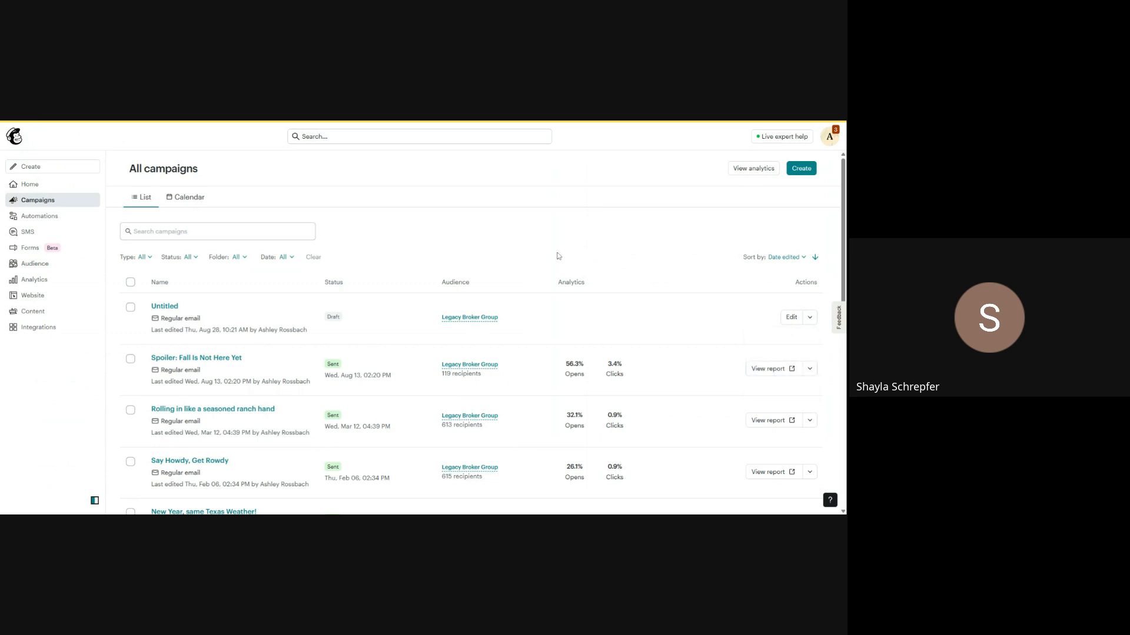
# Step: Replicate the sent "Spoiler: Fall Is Not Here Yet" campaign
pyautogui.click(809, 371)
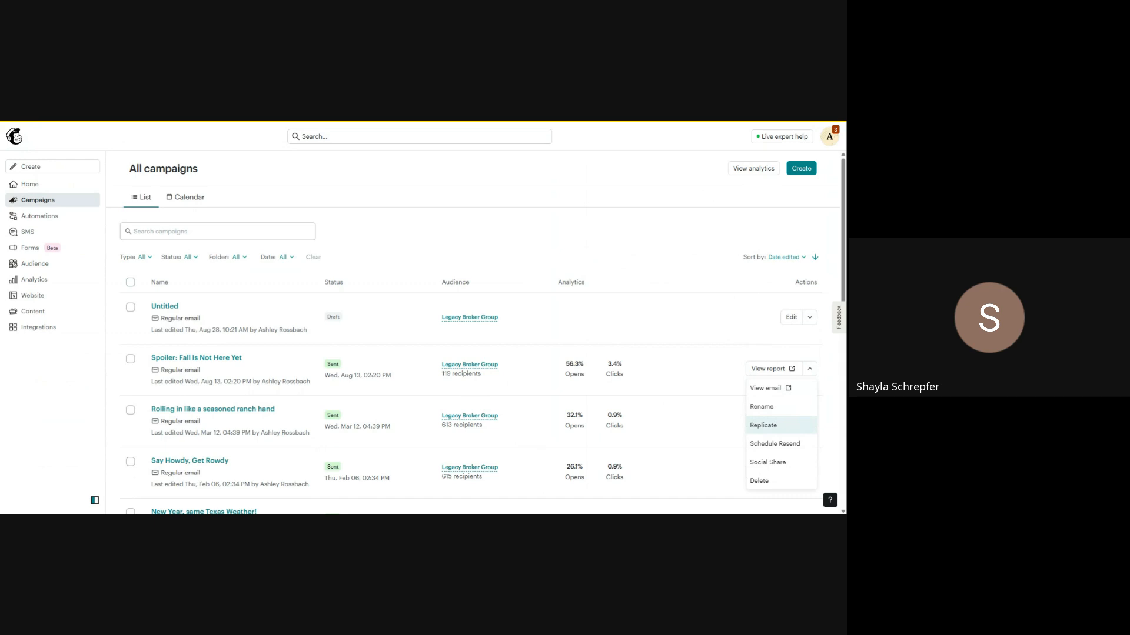
pyautogui.click(760, 427)
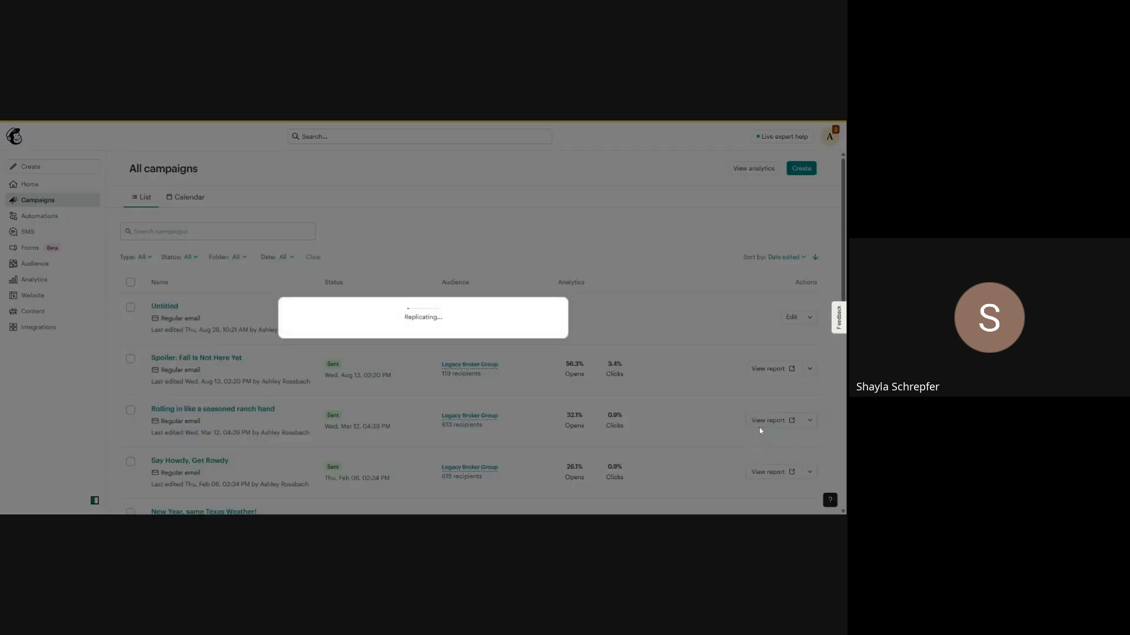